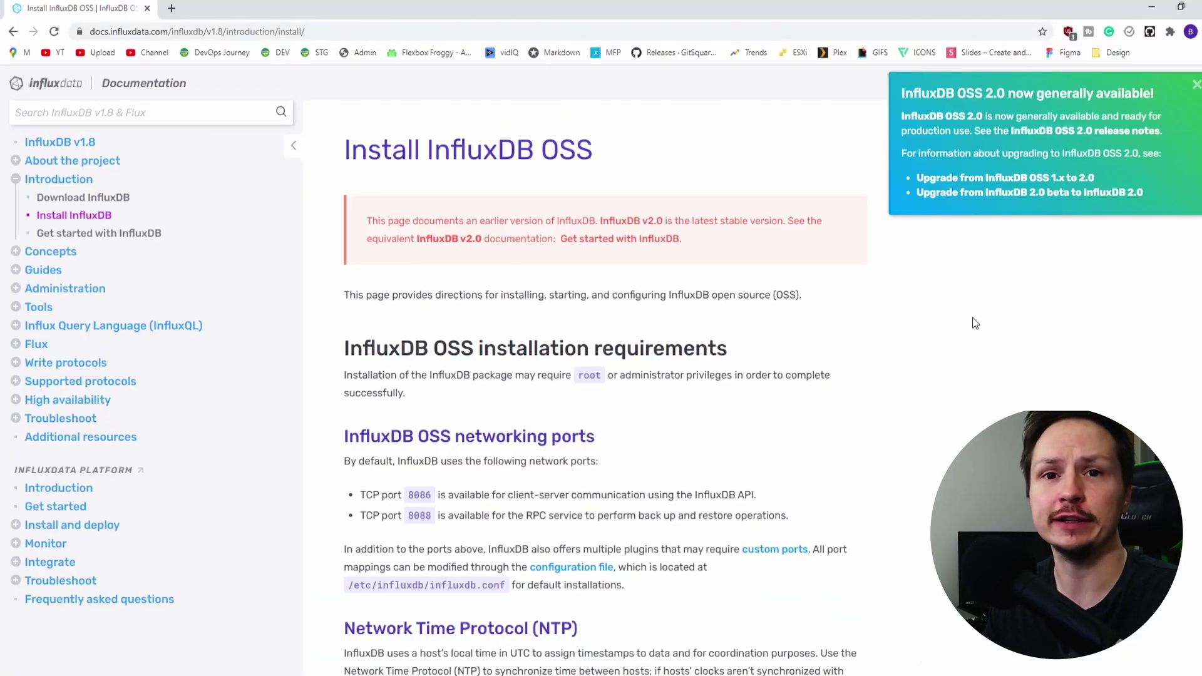
Select the Ubuntu wget repository-setup commands on the InfluxDB v1.8 install page
{"action": "scroll", "coordinate": [976, 345], "scroll_direction": "down", "scroll_amount": 6}
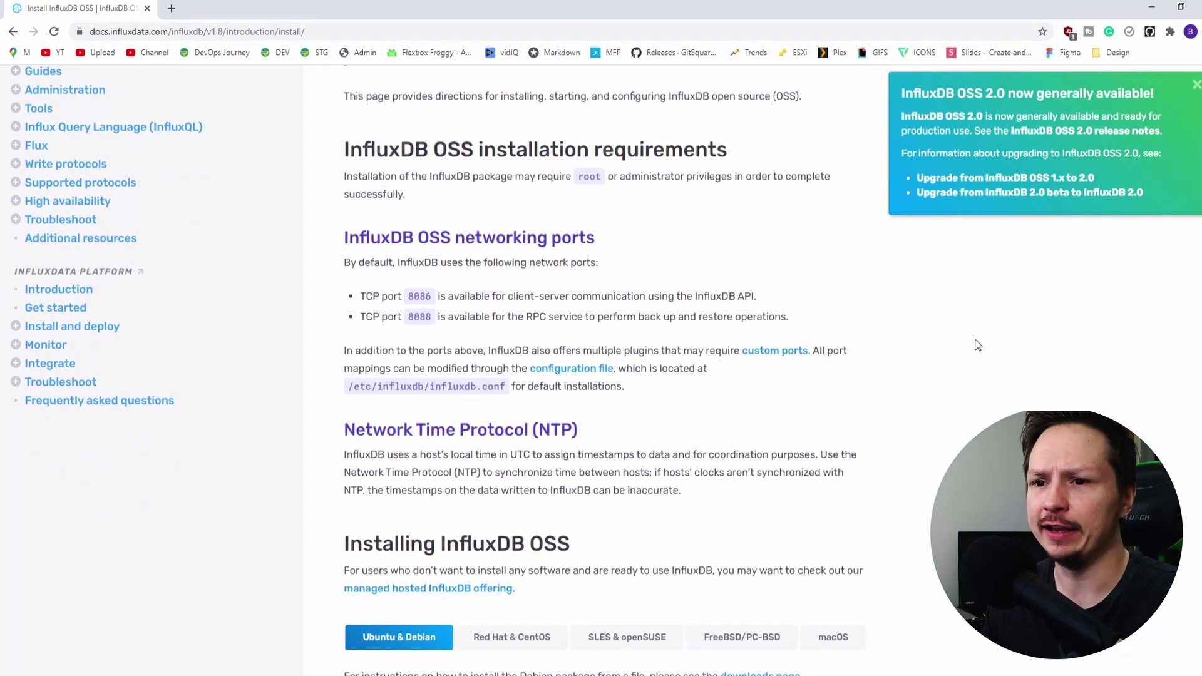
{"action": "scroll", "coordinate": [975, 345], "scroll_direction": "down", "scroll_amount": 5}
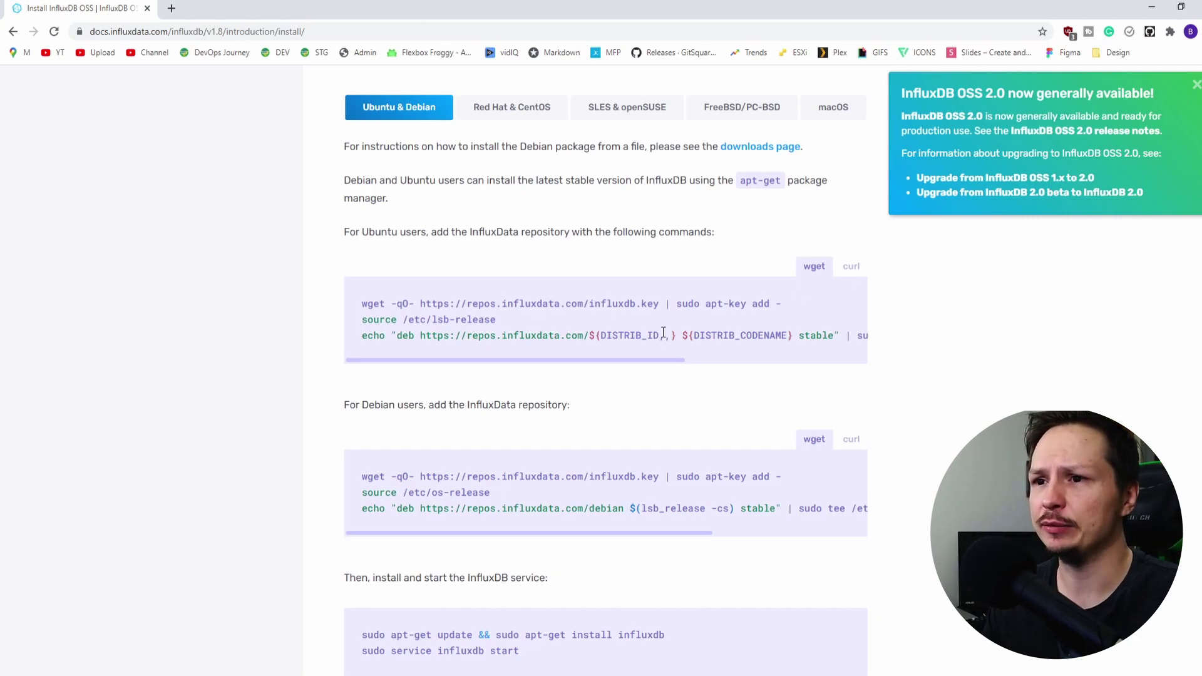
{"action": "left_click_drag", "start_coordinate": [356, 307], "coordinate": [494, 358]}
{"action": "key", "text": "ctrl+c"}
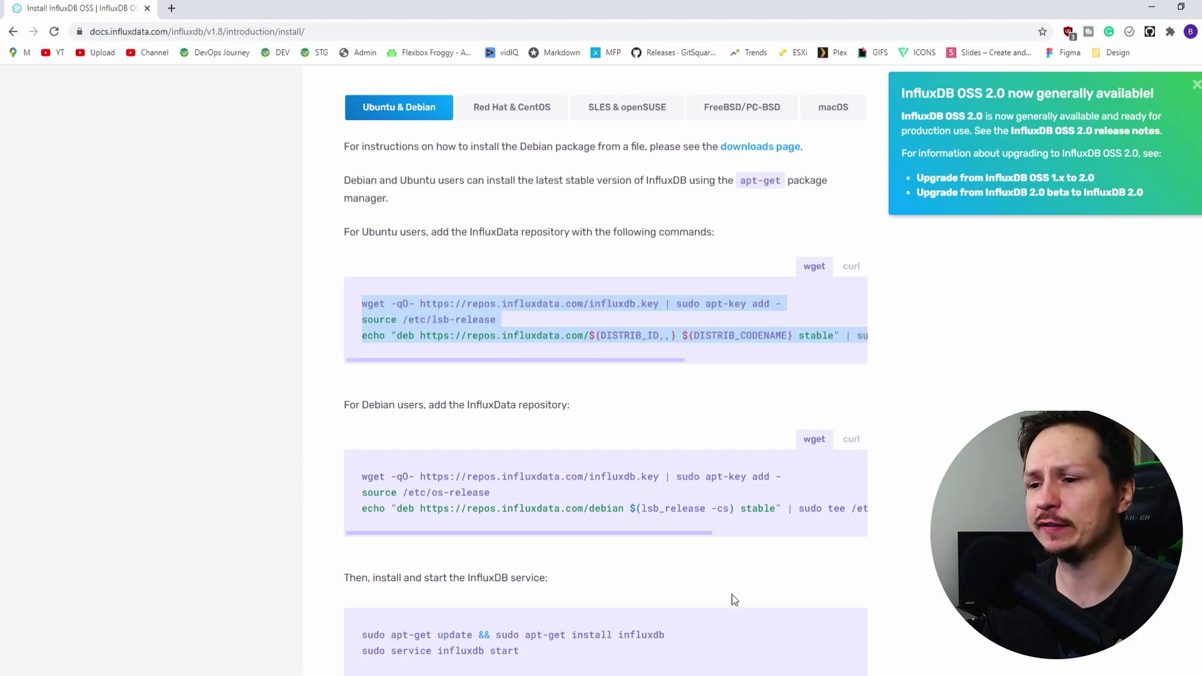
Paste and run the InfluxData repository commands in the terminal
{"action": "key", "text": "alt+Tab"}
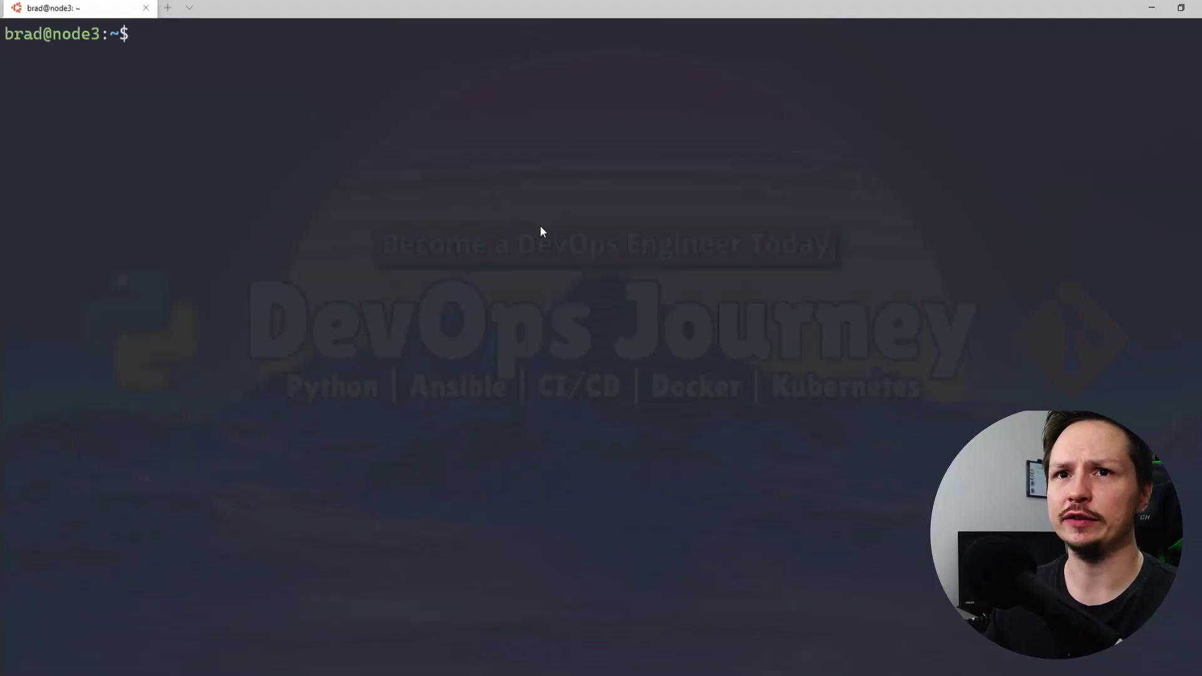
{"action": "right_click", "coordinate": [541, 229]}
{"action": "left_click", "coordinate": [569, 379]}
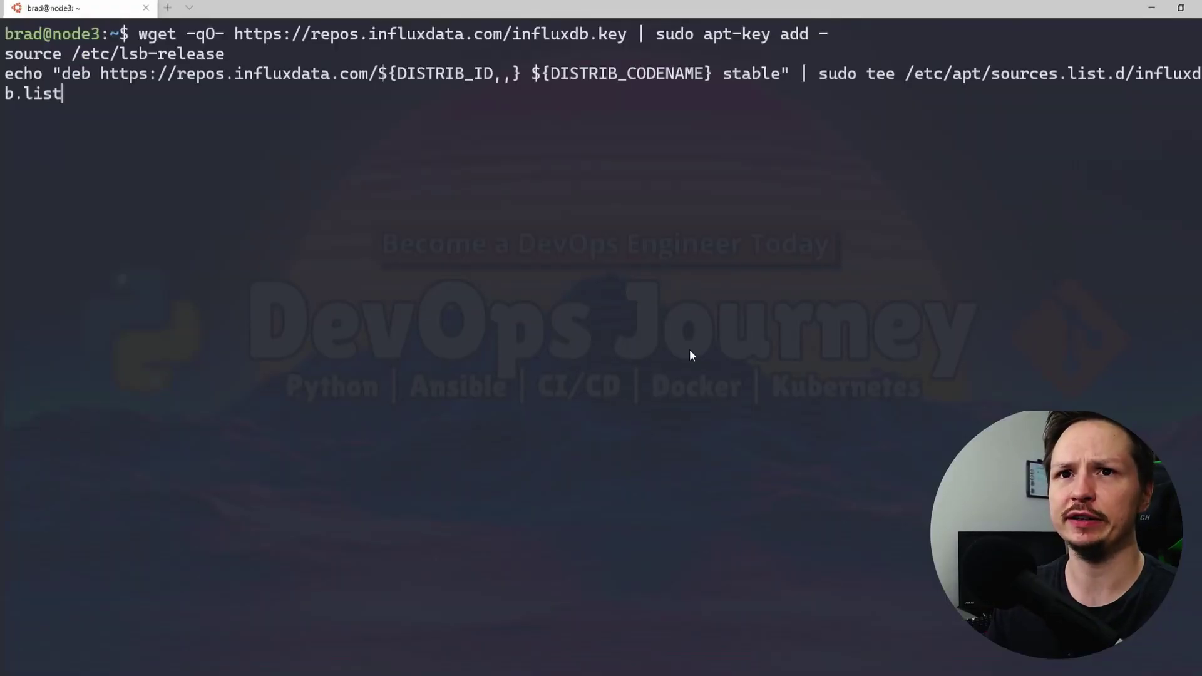
{"action": "key", "text": "Return"}
Copy the apt-get update and InfluxDB install line from the docs and run it in the terminal
{"action": "mouse_move", "coordinate": [423, 658]}
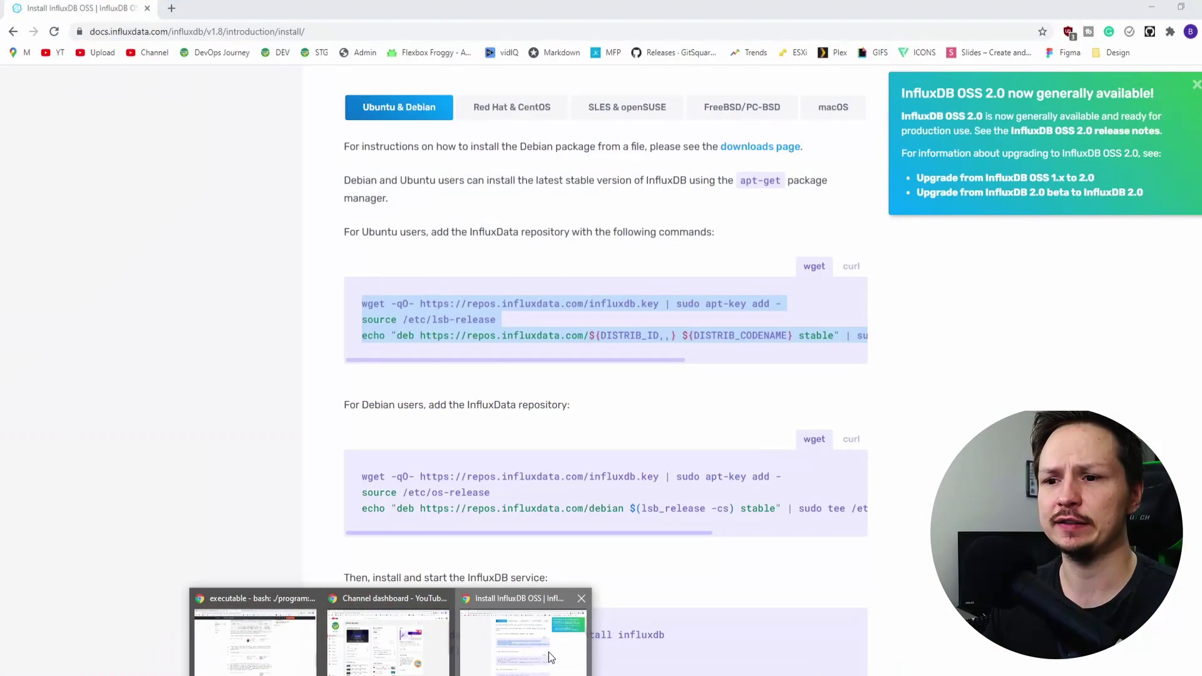
{"action": "left_click", "coordinate": [549, 652]}
{"action": "scroll", "coordinate": [427, 352], "scroll_direction": "down", "scroll_amount": 4}
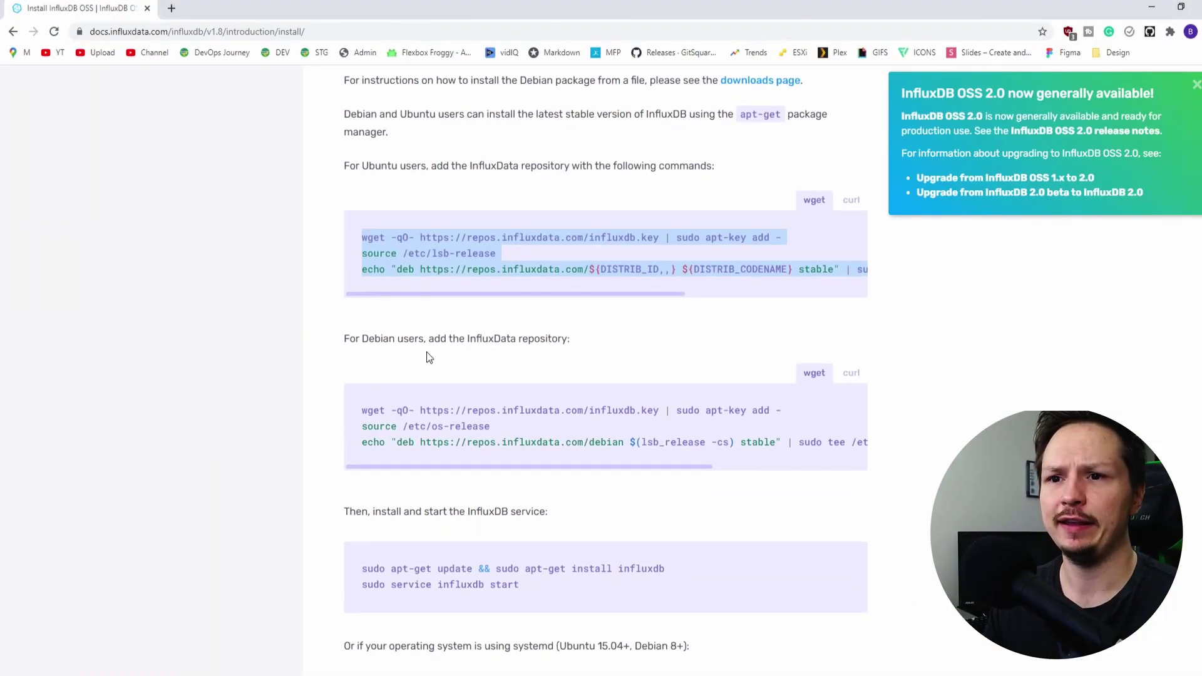
{"action": "left_click_drag", "start_coordinate": [362, 370], "coordinate": [670, 376]}
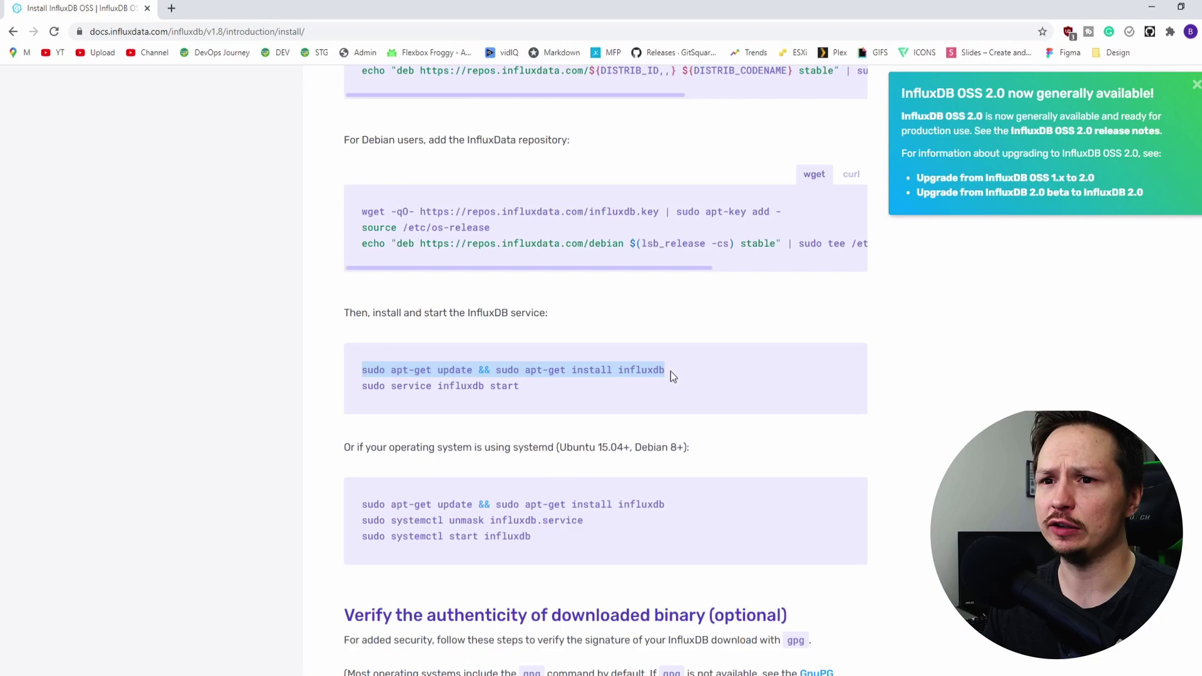
{"action": "left_click_drag", "start_coordinate": [541, 387], "coordinate": [357, 367]}
{"action": "right_click", "coordinate": [400, 380]}
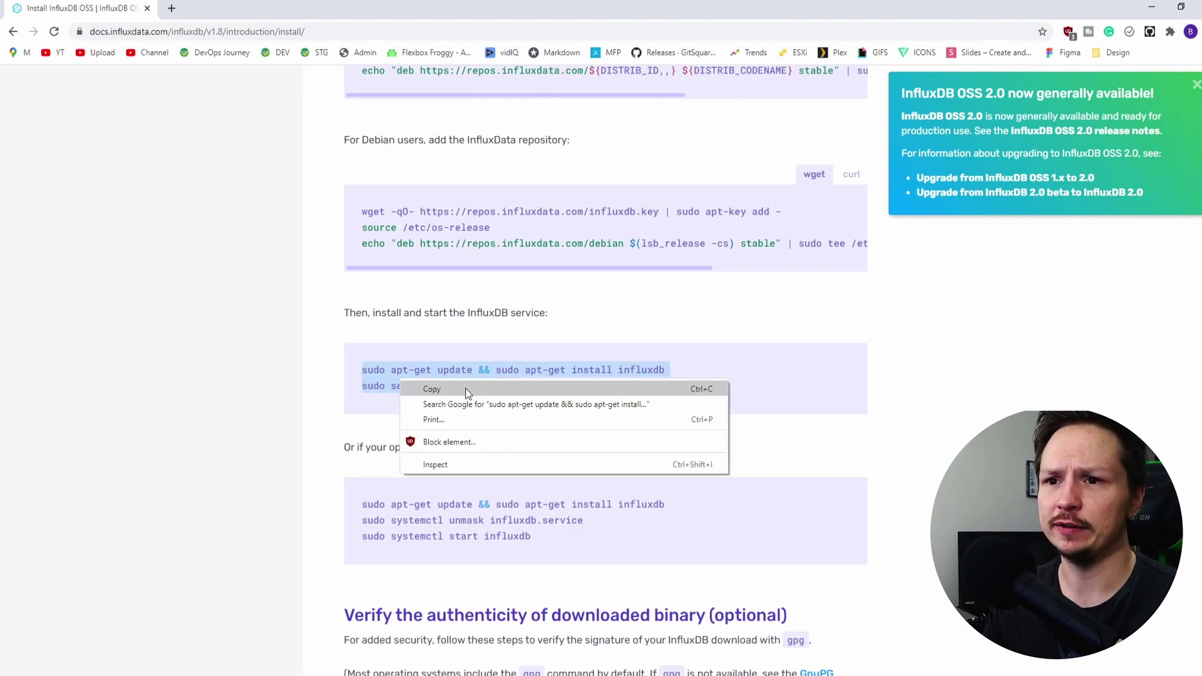
{"action": "left_click", "coordinate": [466, 389]}
{"action": "key", "text": "alt+Tab"}
{"action": "right_click", "coordinate": [505, 162]}
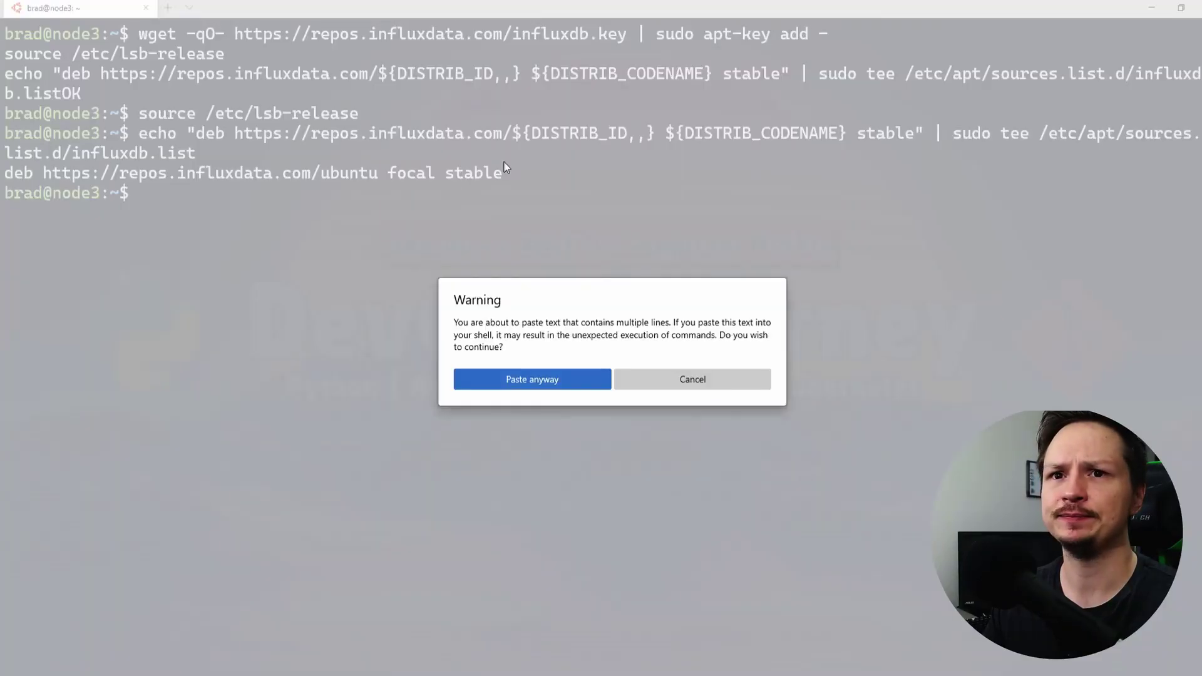
{"action": "left_click", "coordinate": [536, 375]}
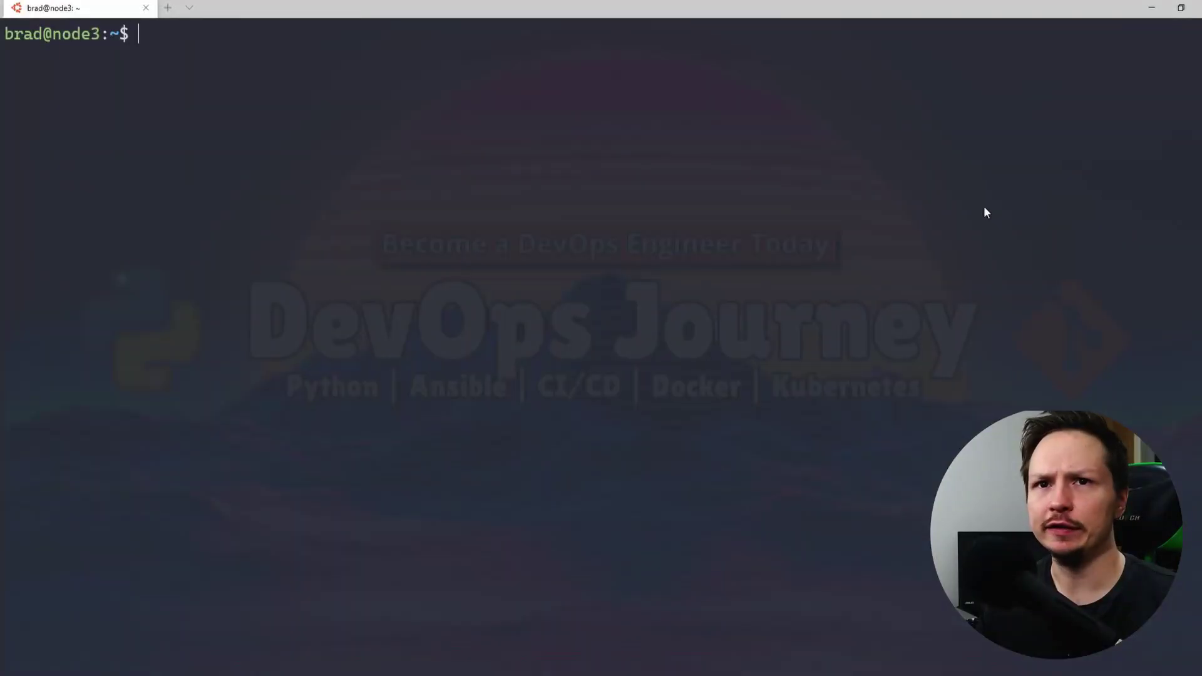
Start the InfluxDB service with sudo service influxdb start and open the influx shell
{"action": "type", "text": "sudo service influxdb start"}
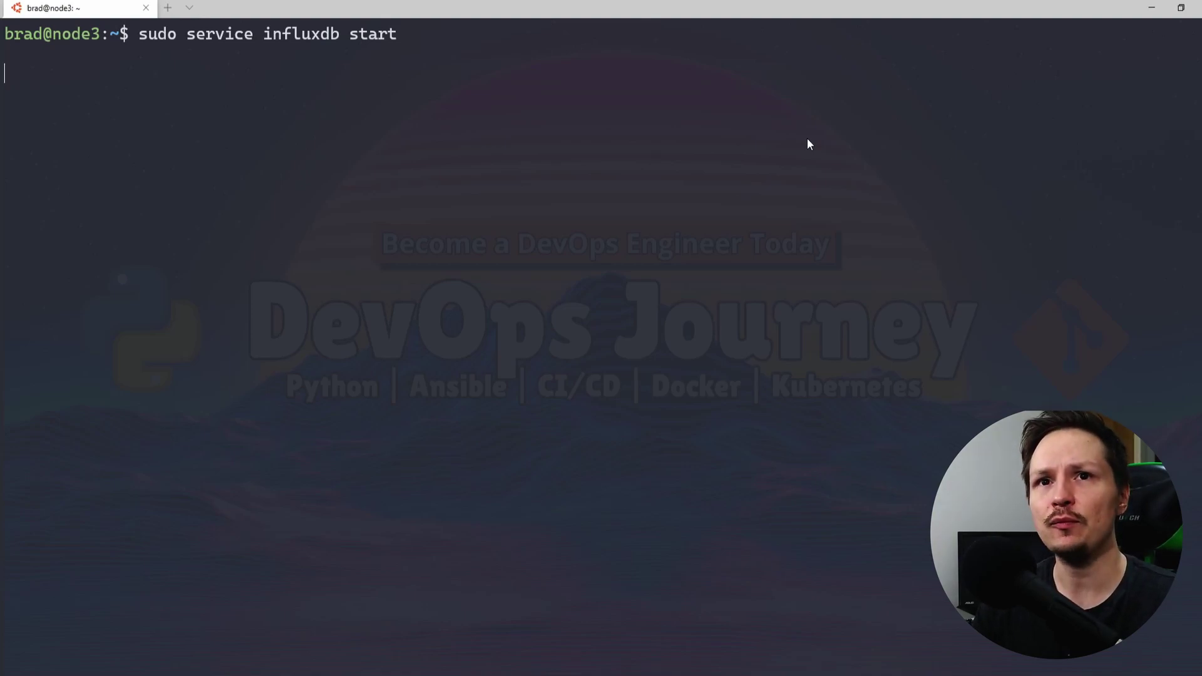
{"action": "key", "text": "Return"}
{"action": "key", "text": "Return"}
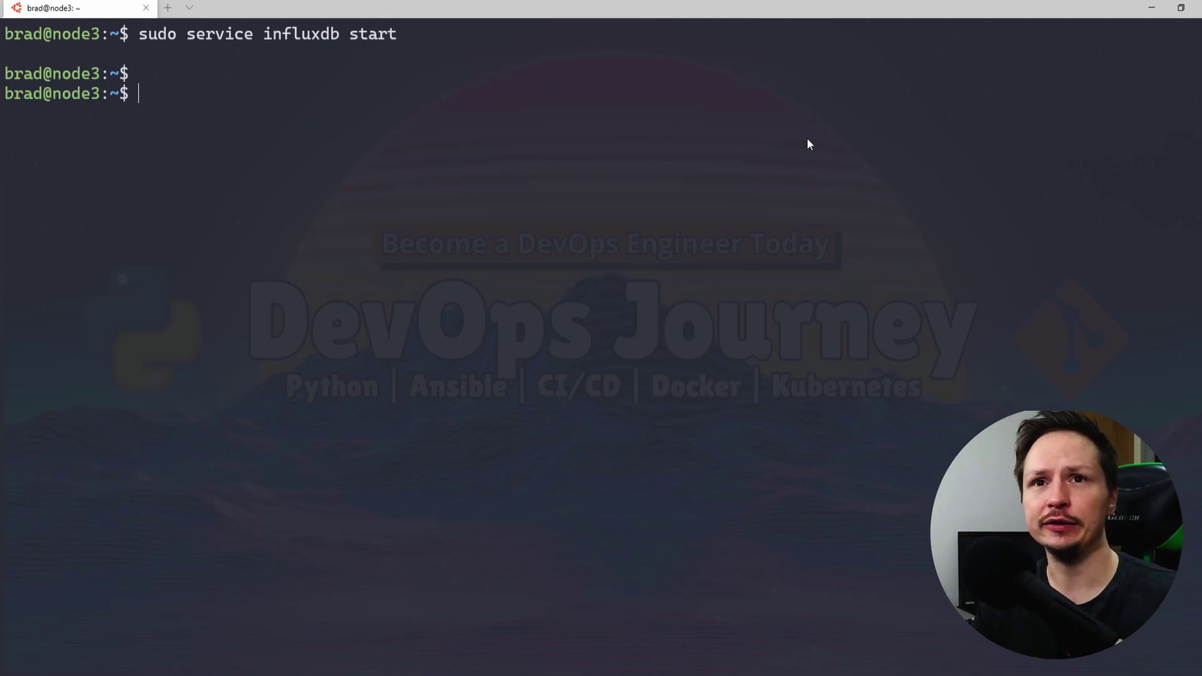
{"action": "type", "text": "influx"}
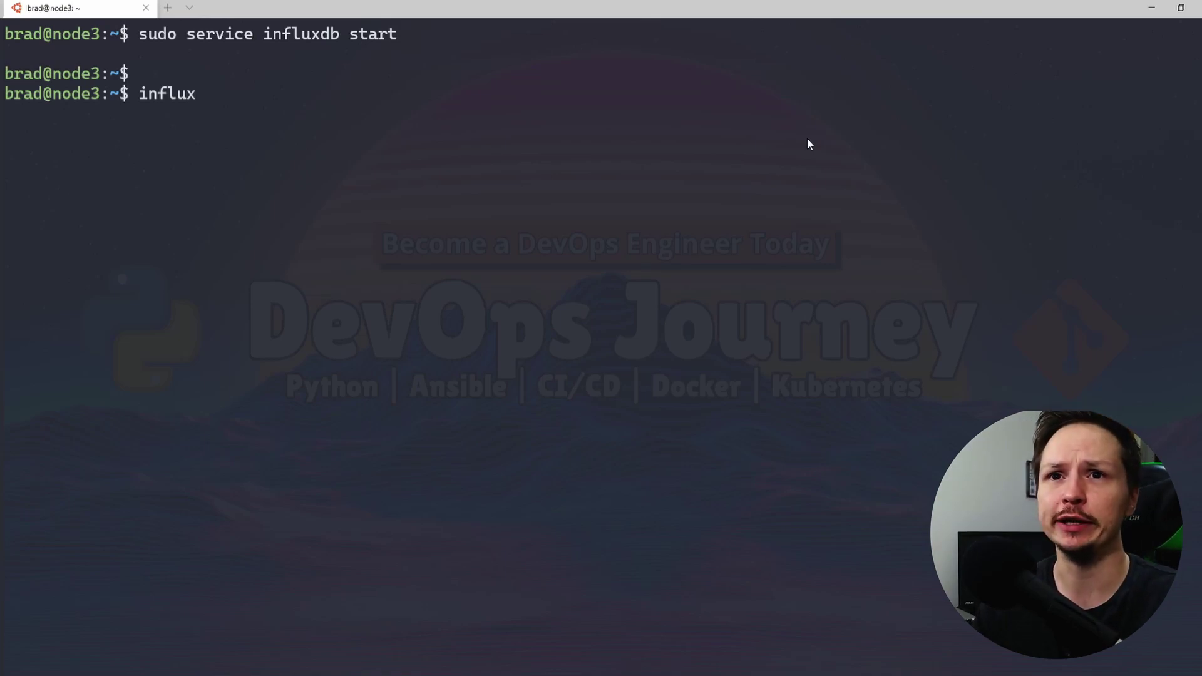
{"action": "key", "text": "Return"}
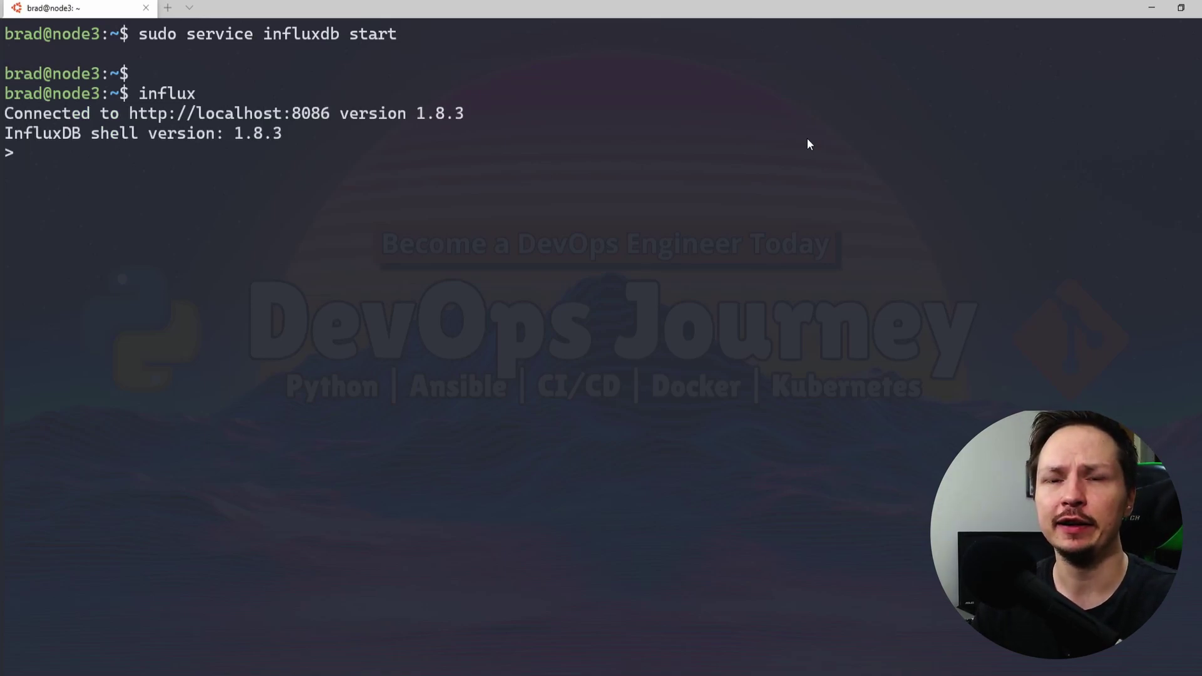
Run show databases, confirming only _internal exists
{"action": "type", "text": "s"}
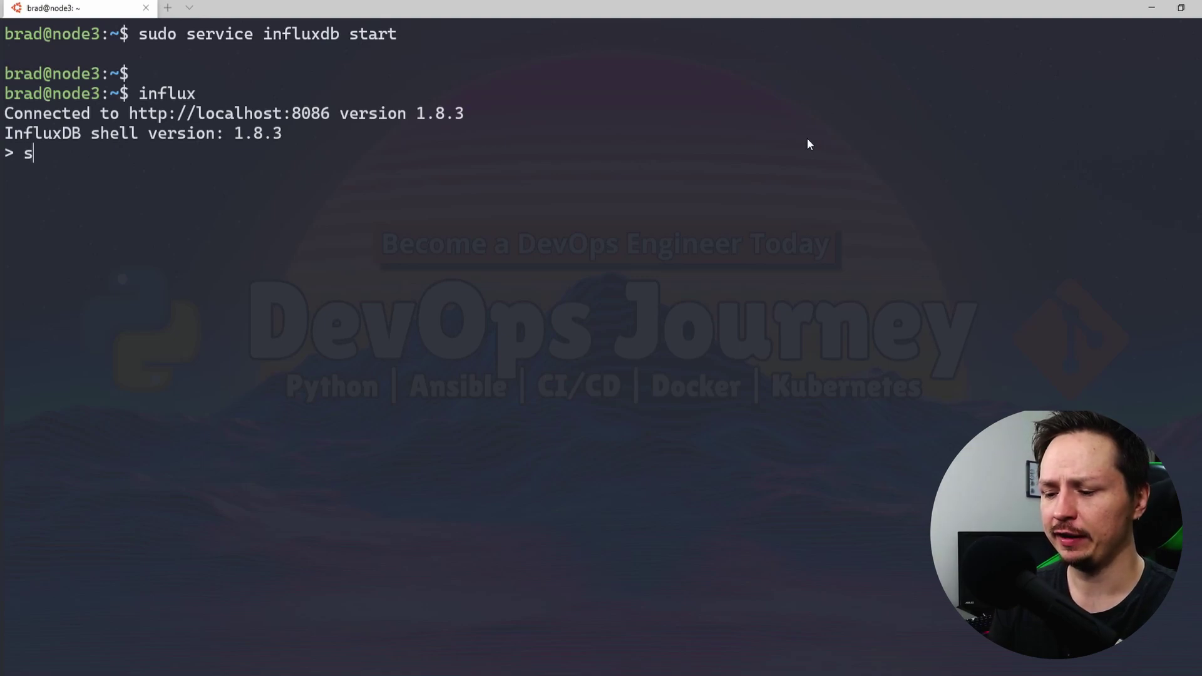
{"action": "type", "text": "how sho"}
{"action": "key", "text": "BackSpace"}
{"action": "key", "text": "BackSpace"}
{"action": "key", "text": "BackSpace"}
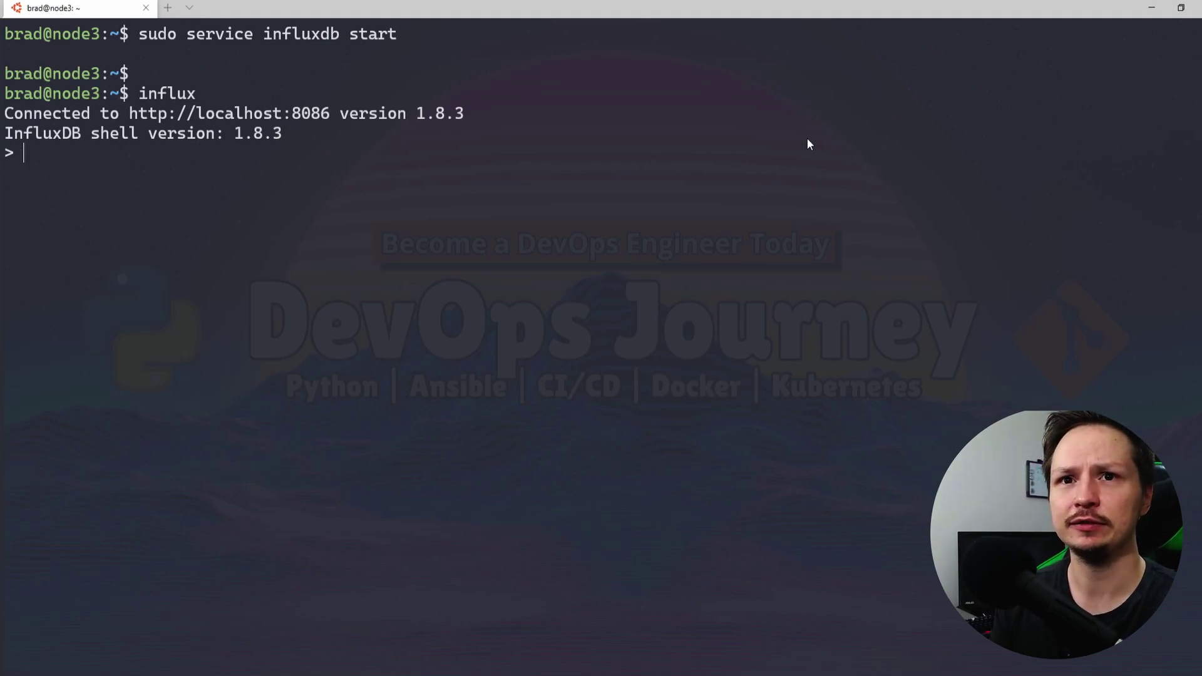
{"action": "type", "text": "databases"}
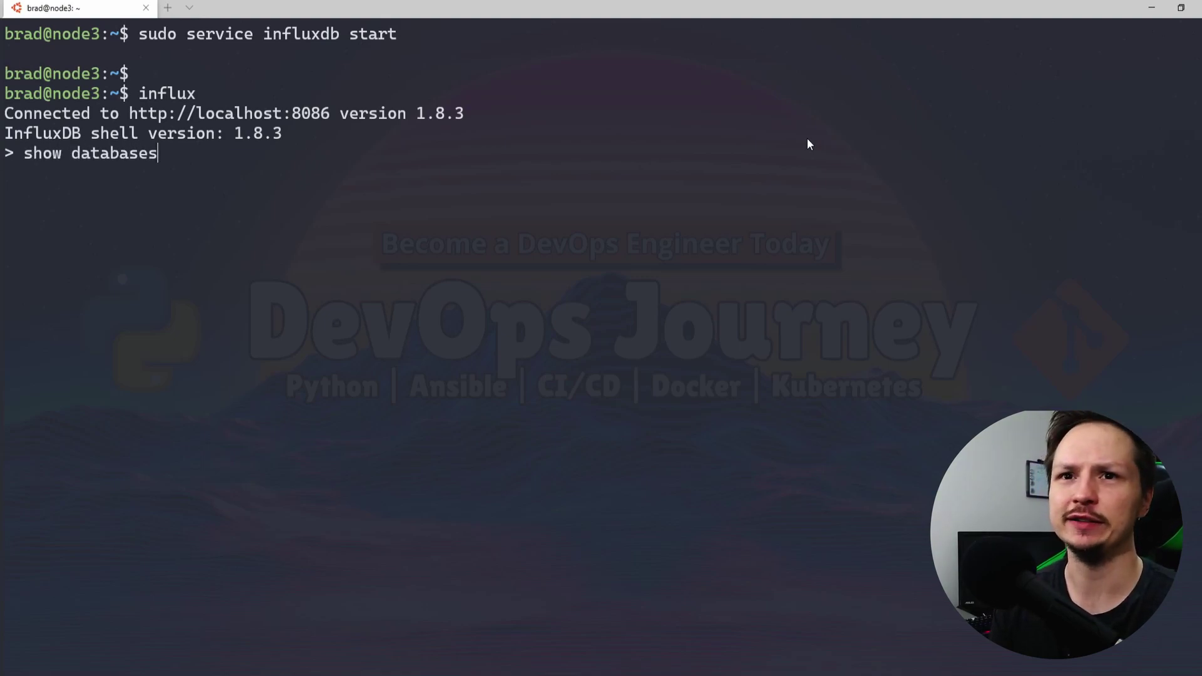
{"action": "key", "text": "Return"}
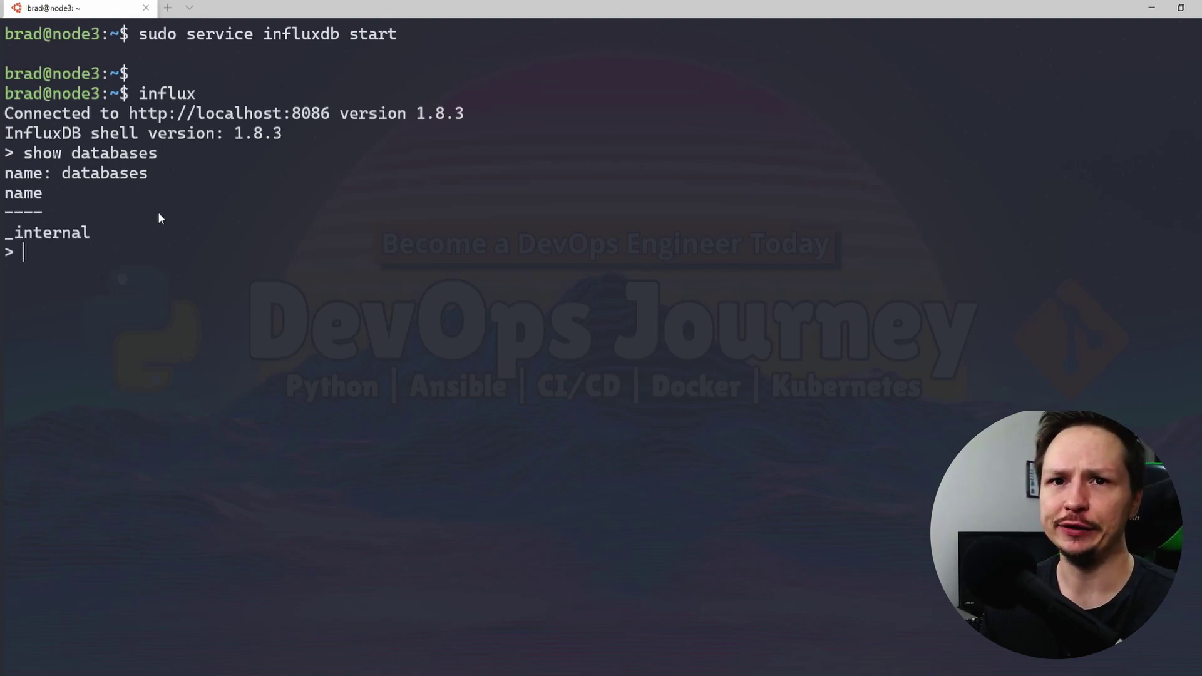
{"action": "left_click_drag", "start_coordinate": [6, 199], "coordinate": [3, 235]}
{"action": "right_click", "coordinate": [149, 238]}
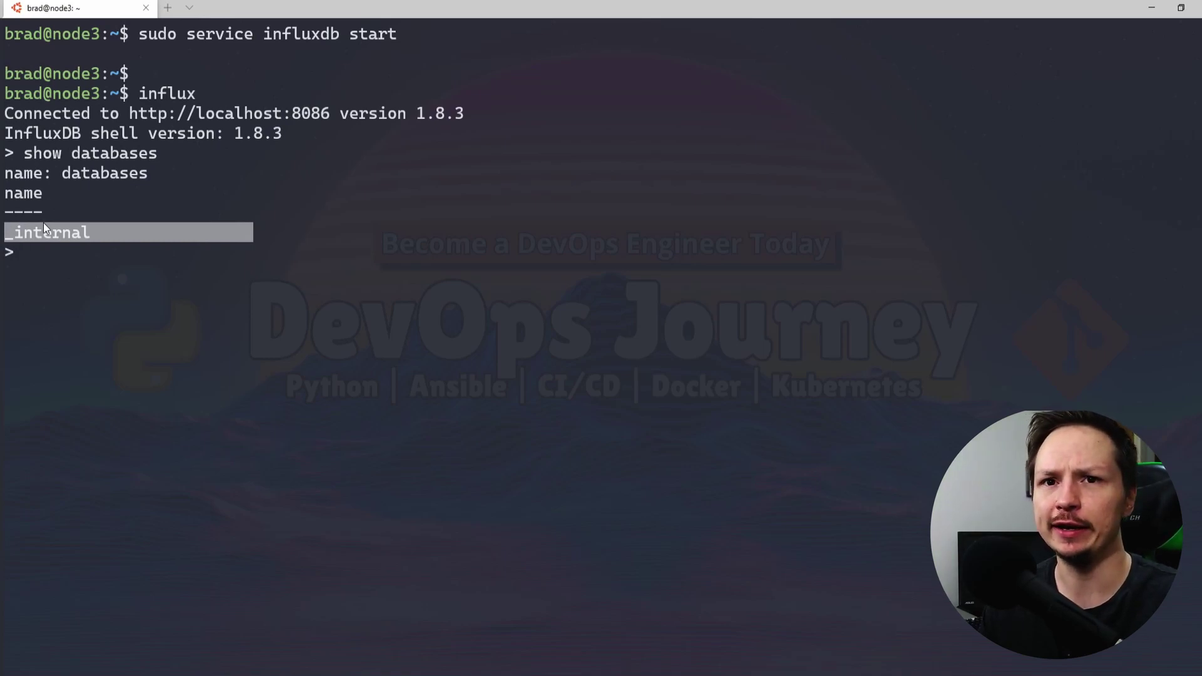
{"action": "right_click", "coordinate": [43, 223]}
Create the rpi_monitoring database and list databases again to confirm it
{"action": "type", "text": "create datab"}
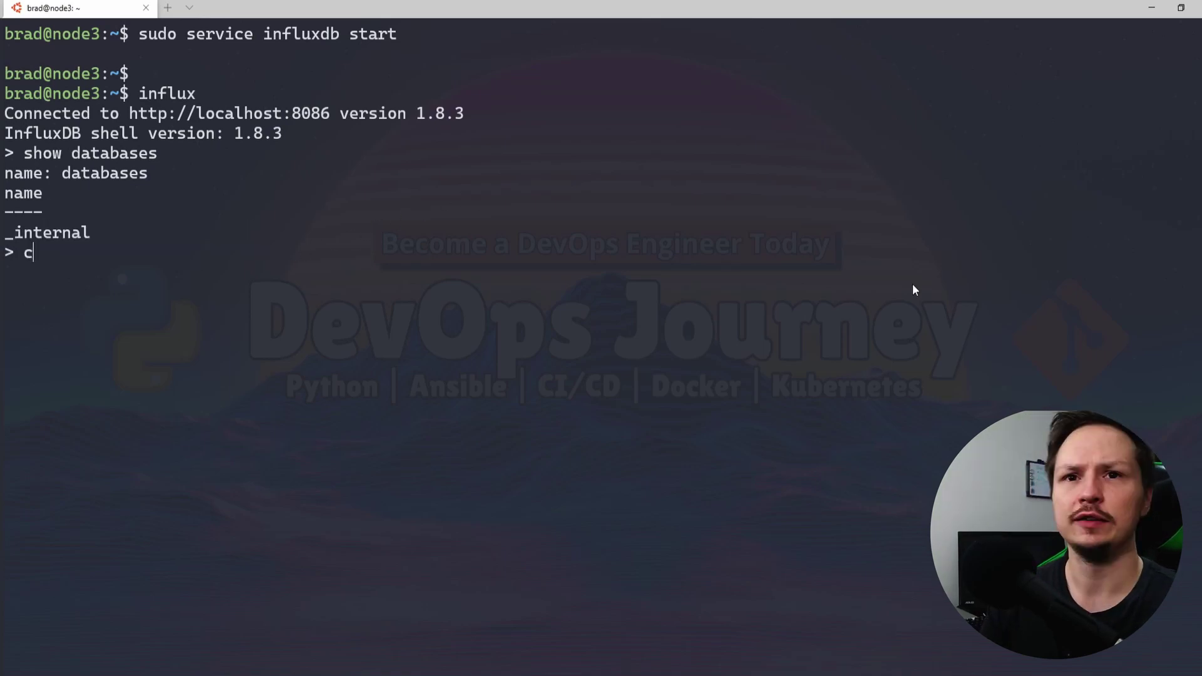
{"action": "type", "text": "ase "}
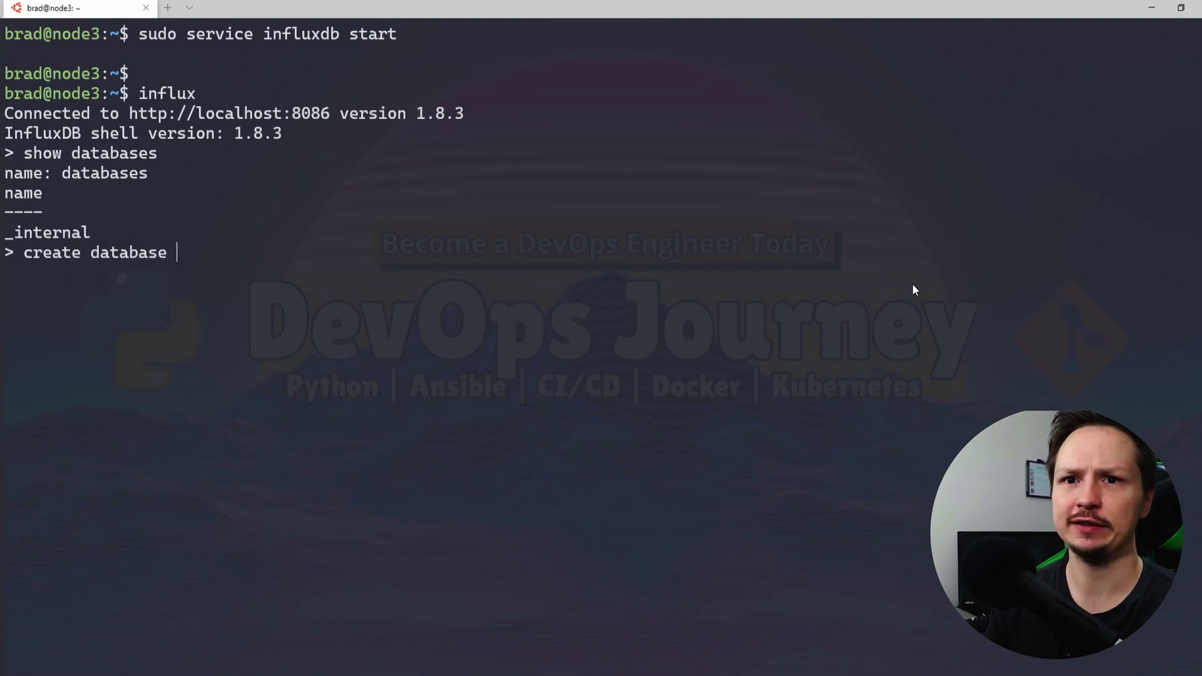
{"action": "type", "text": "rpi"}
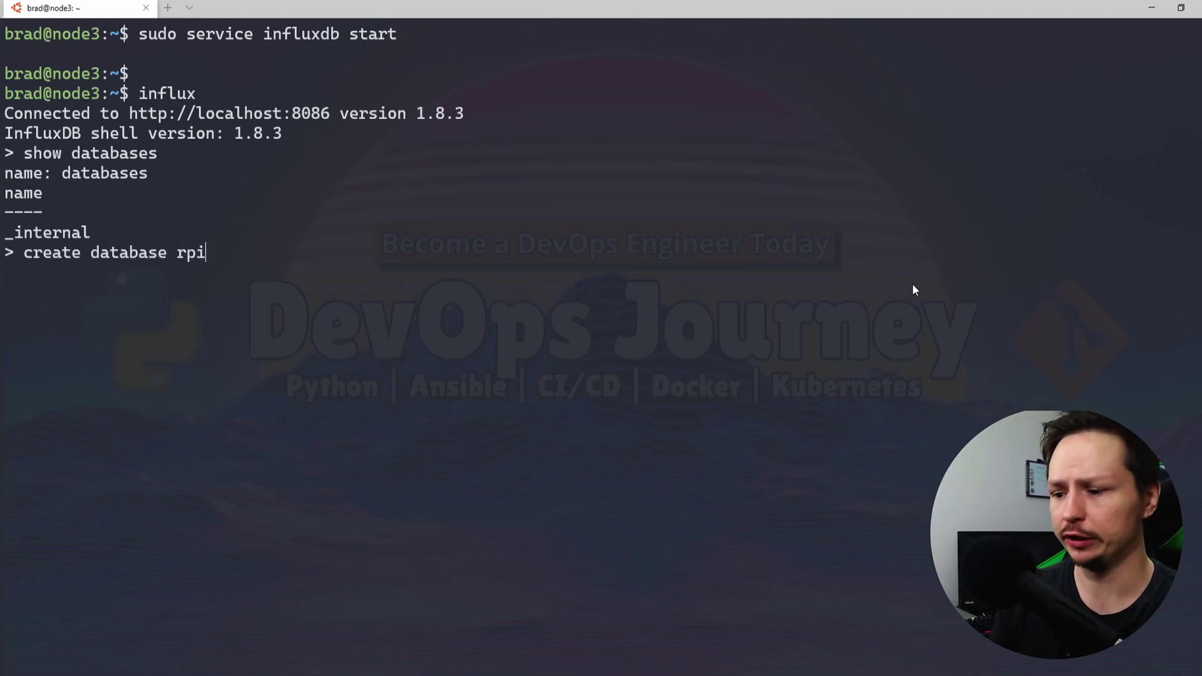
{"action": "type", "text": "_monit"}
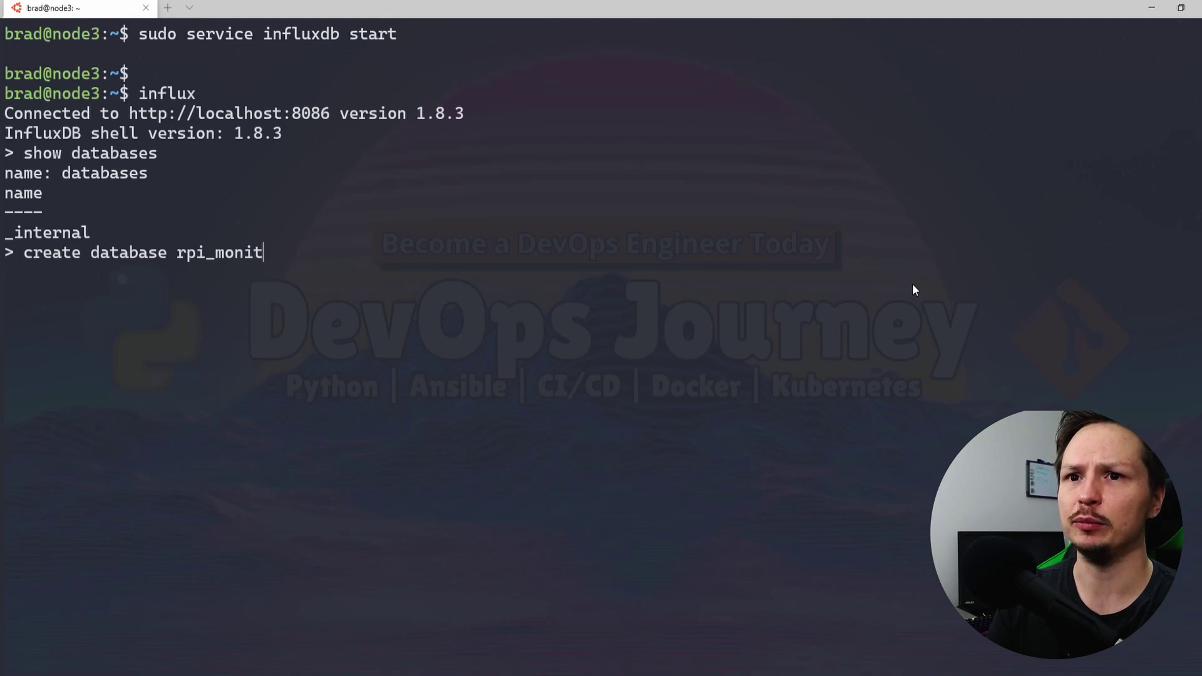
{"action": "type", "text": "oring;"}
{"action": "key", "text": "Return"}
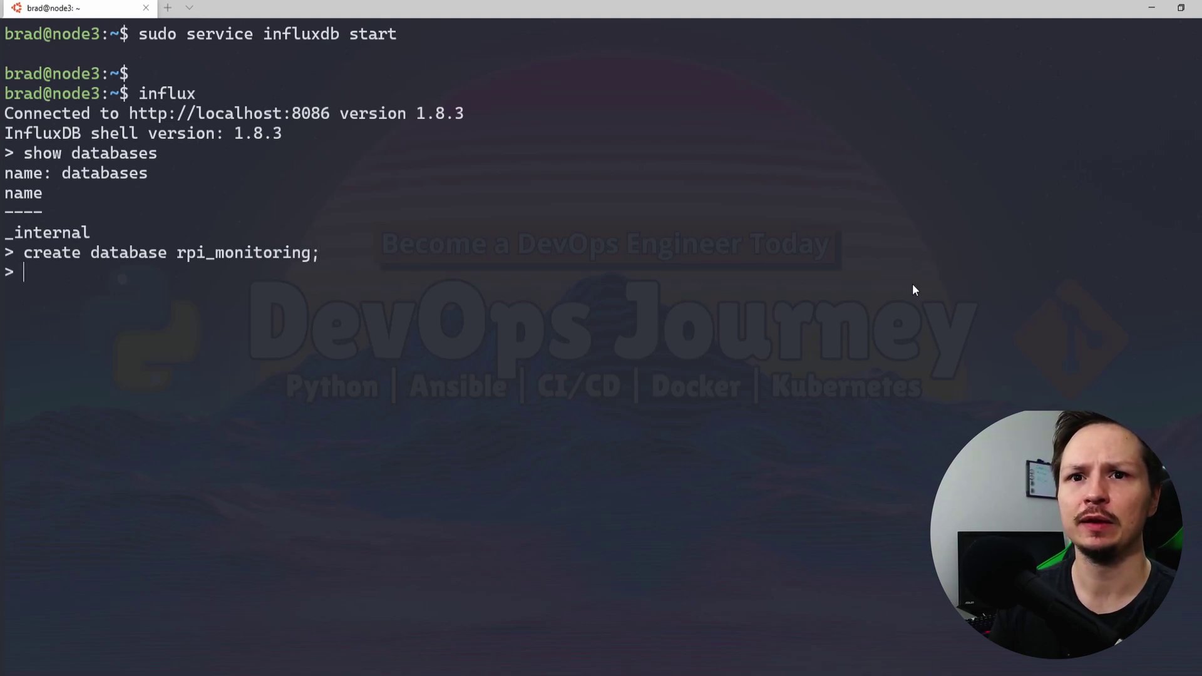
{"action": "key", "text": "Up"}
{"action": "key", "text": "Up"}
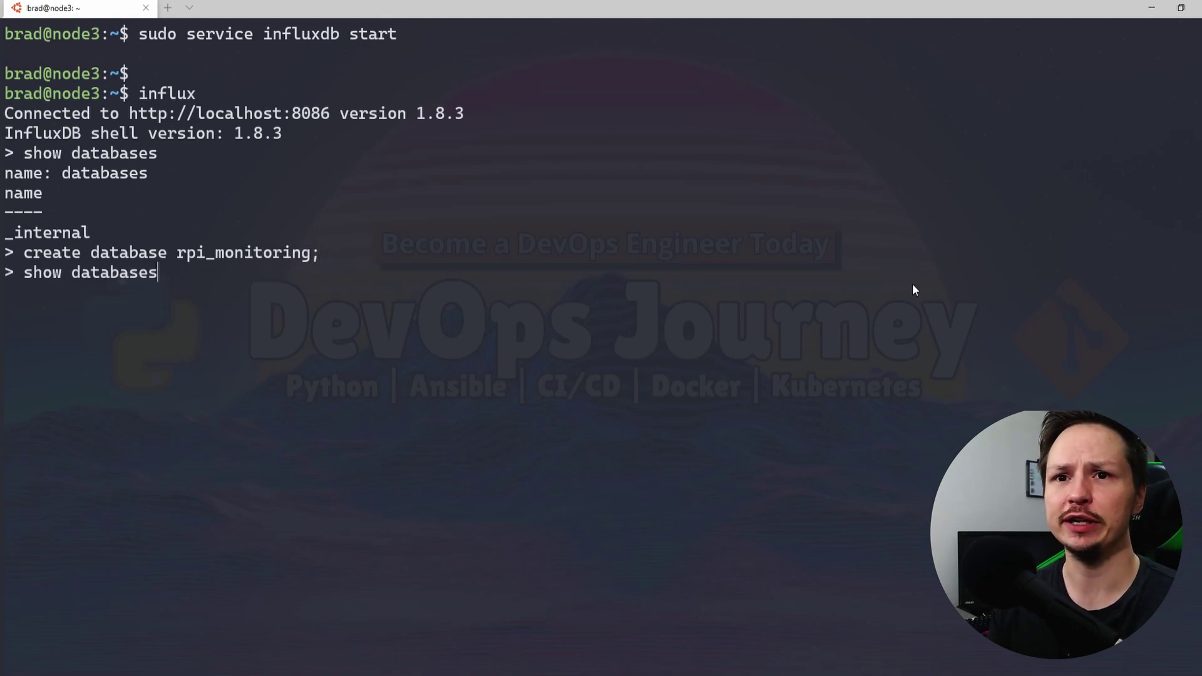
{"action": "key", "text": "Return"}
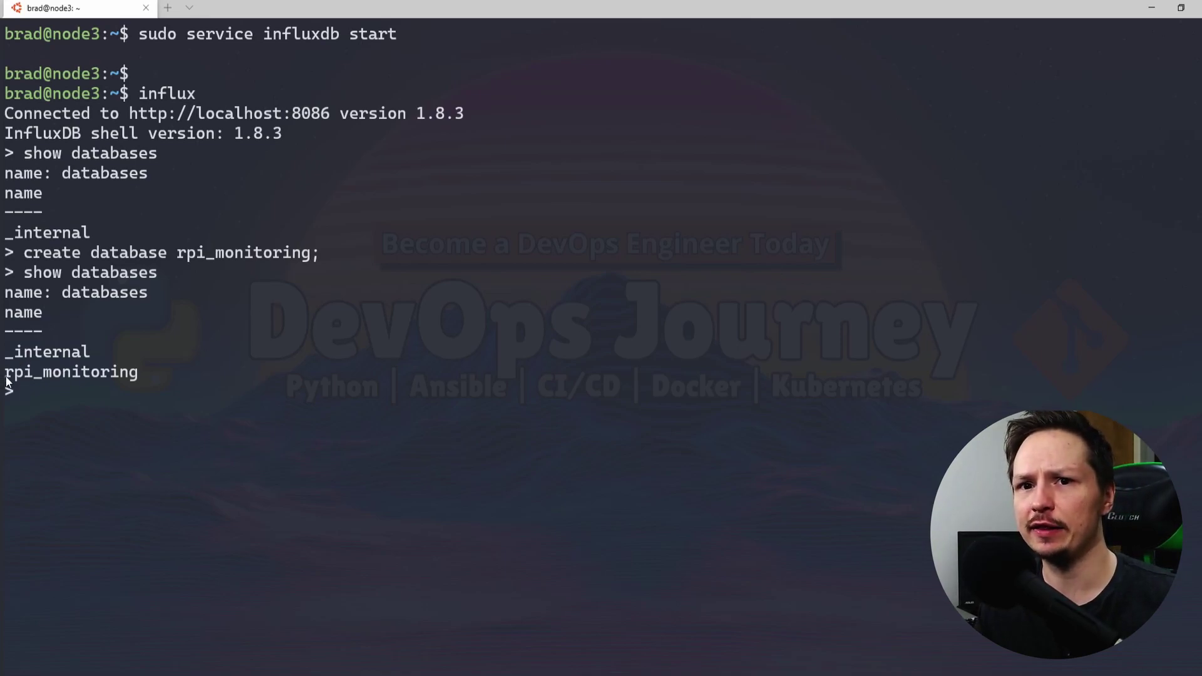
{"action": "left_click_drag", "start_coordinate": [5, 374], "coordinate": [175, 369]}
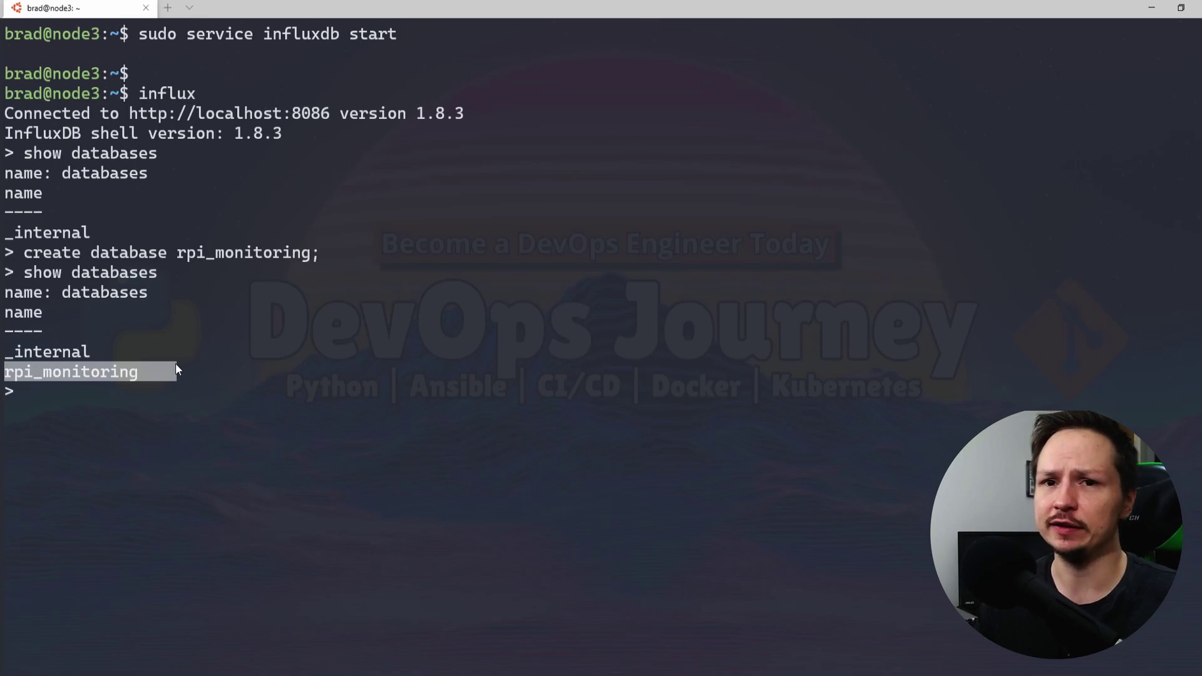
Paste and run the CREATE USER command granting all privileges
{"action": "left_click", "coordinate": [451, 277]}
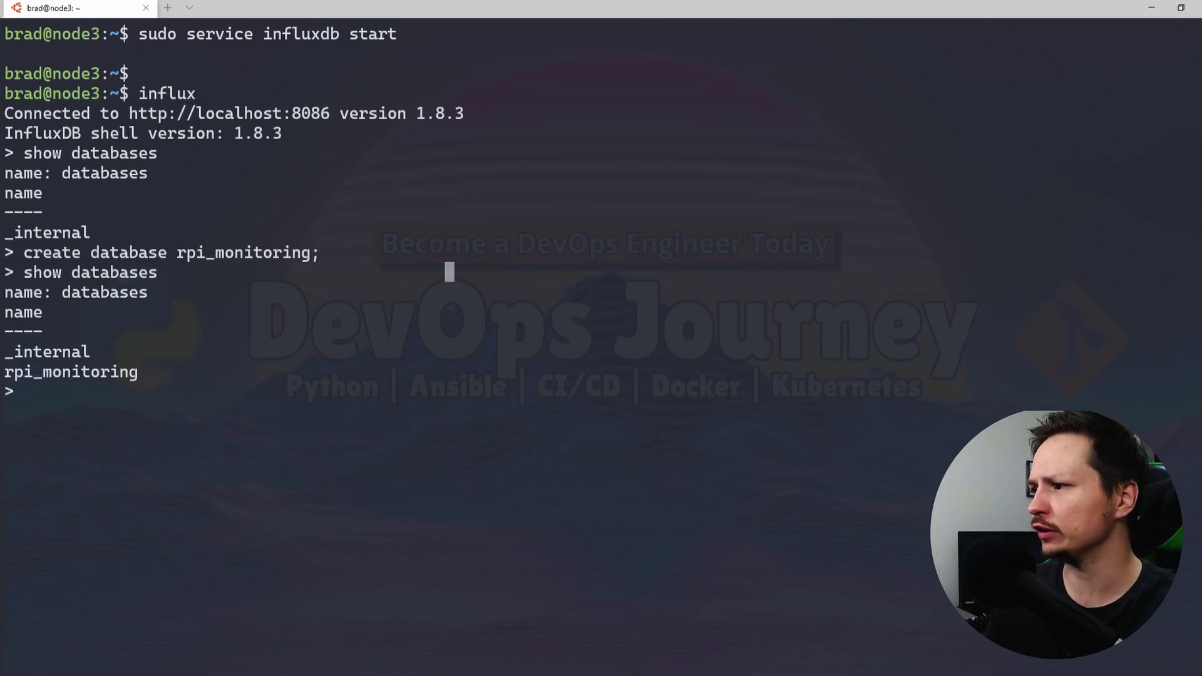
{"action": "key", "text": "ctrl+v"}
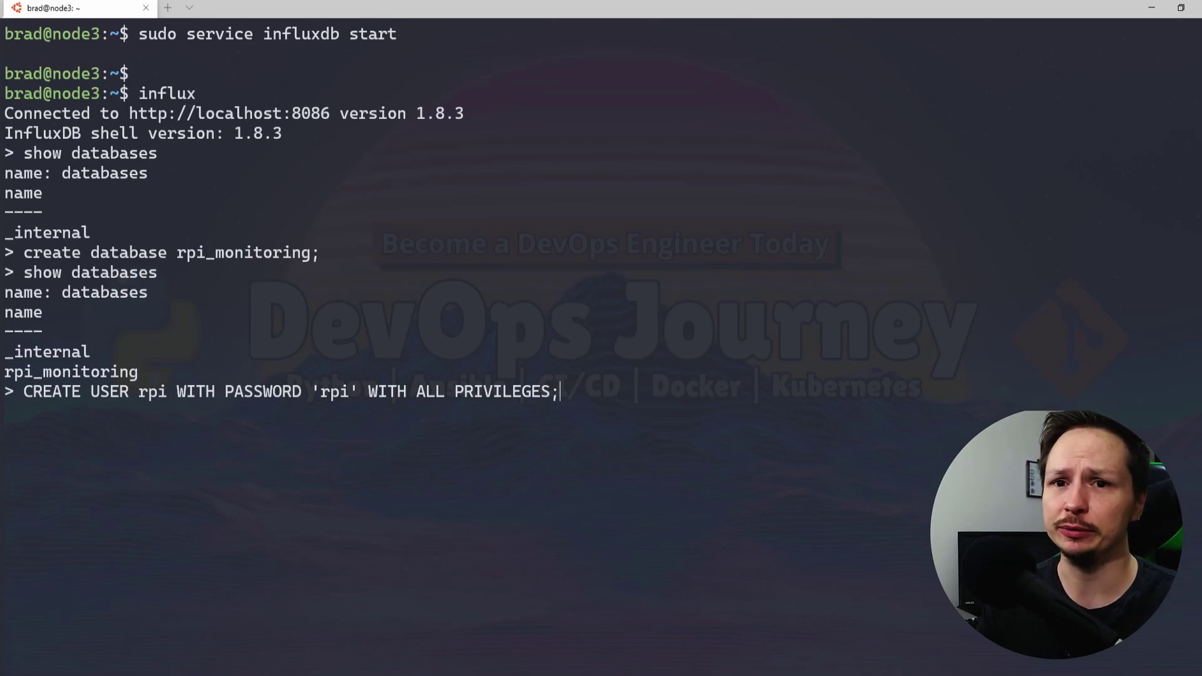
{"action": "key", "text": "Return"}
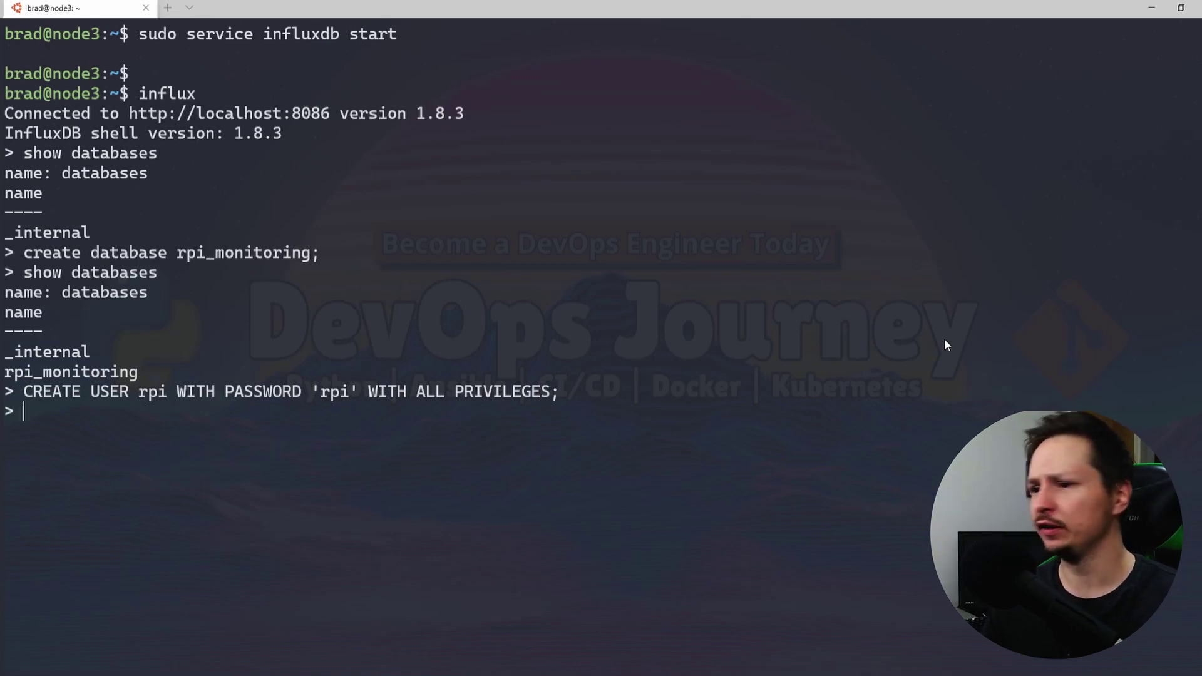
Run show users, correcting the mistyped query, to list the new admin user
{"action": "type", "text": "shows d"}
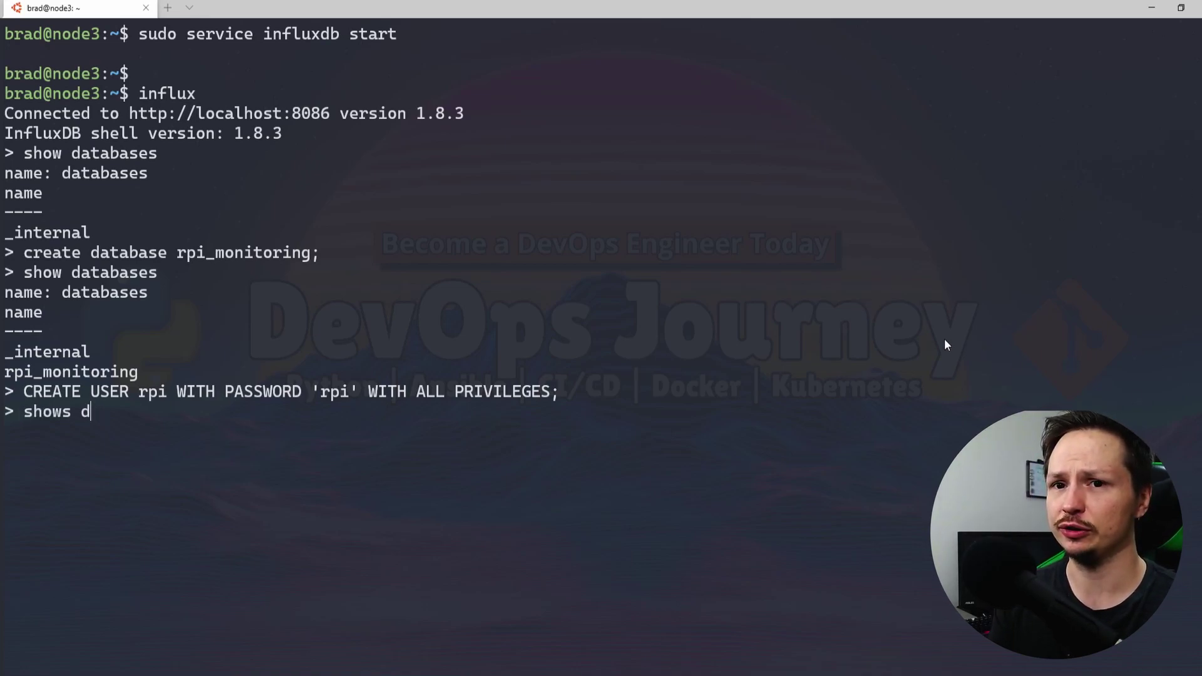
{"action": "key", "text": "BackSpace"}
{"action": "type", "text": "users;"}
{"action": "key", "text": "Return"}
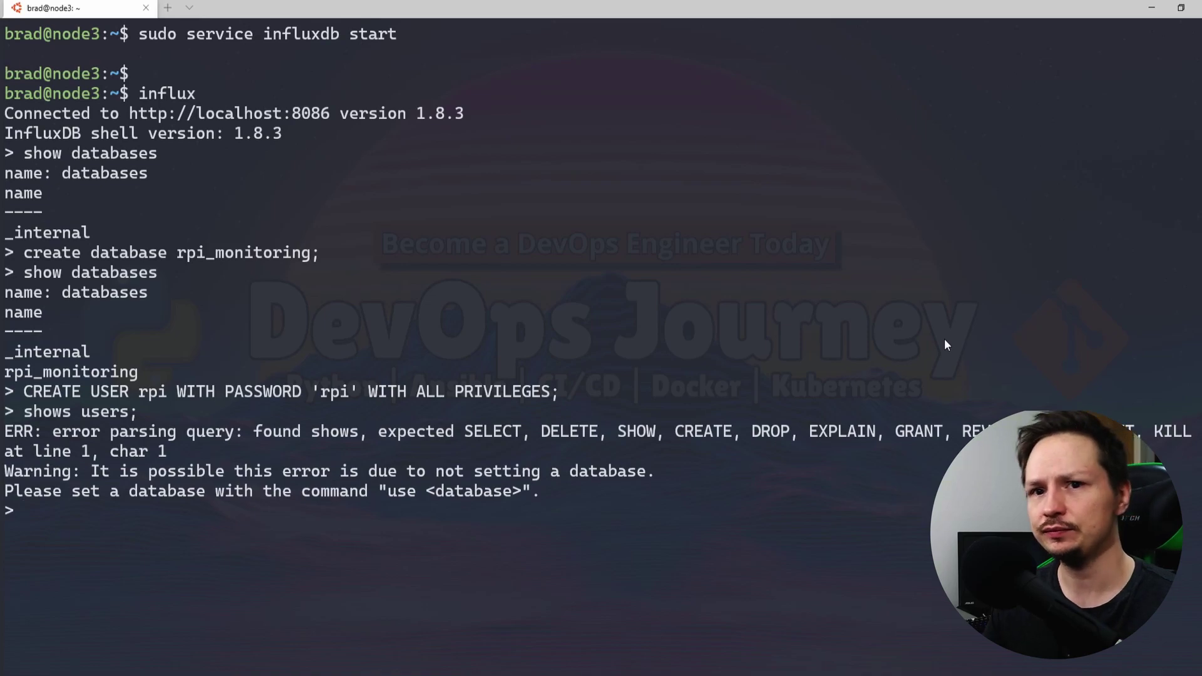
{"action": "key", "text": "Up"}
{"action": "key", "text": "Return"}
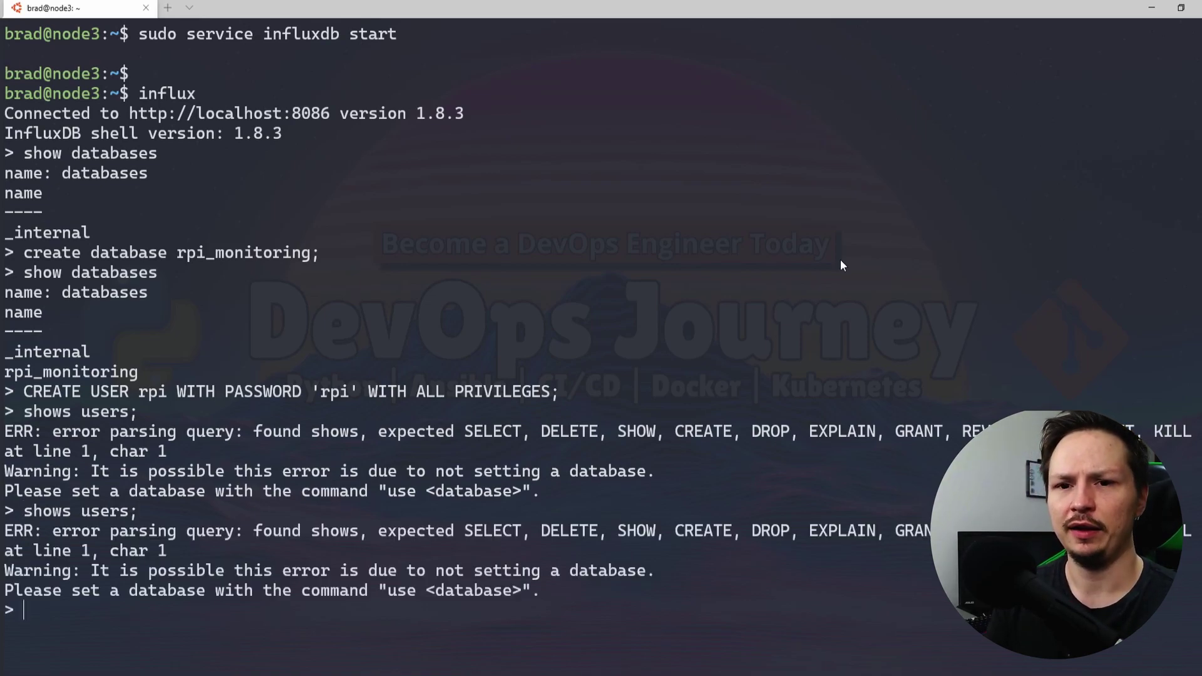
{"action": "type", "text": "show users"}
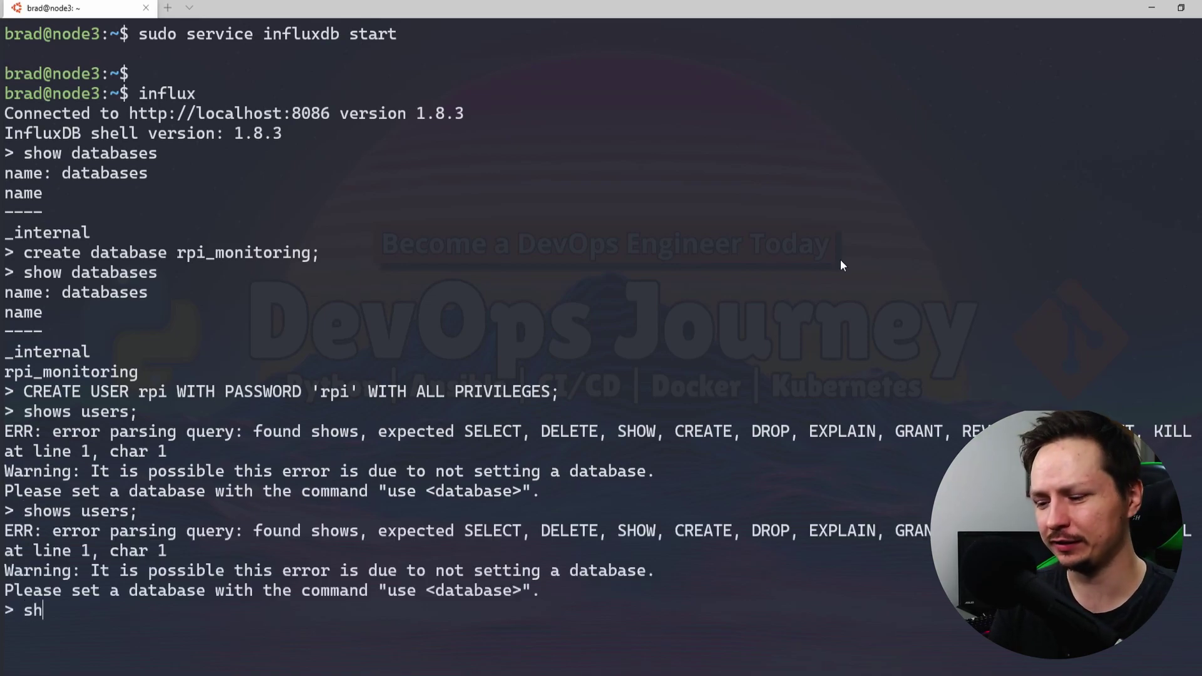
{"action": "key", "text": "Return"}
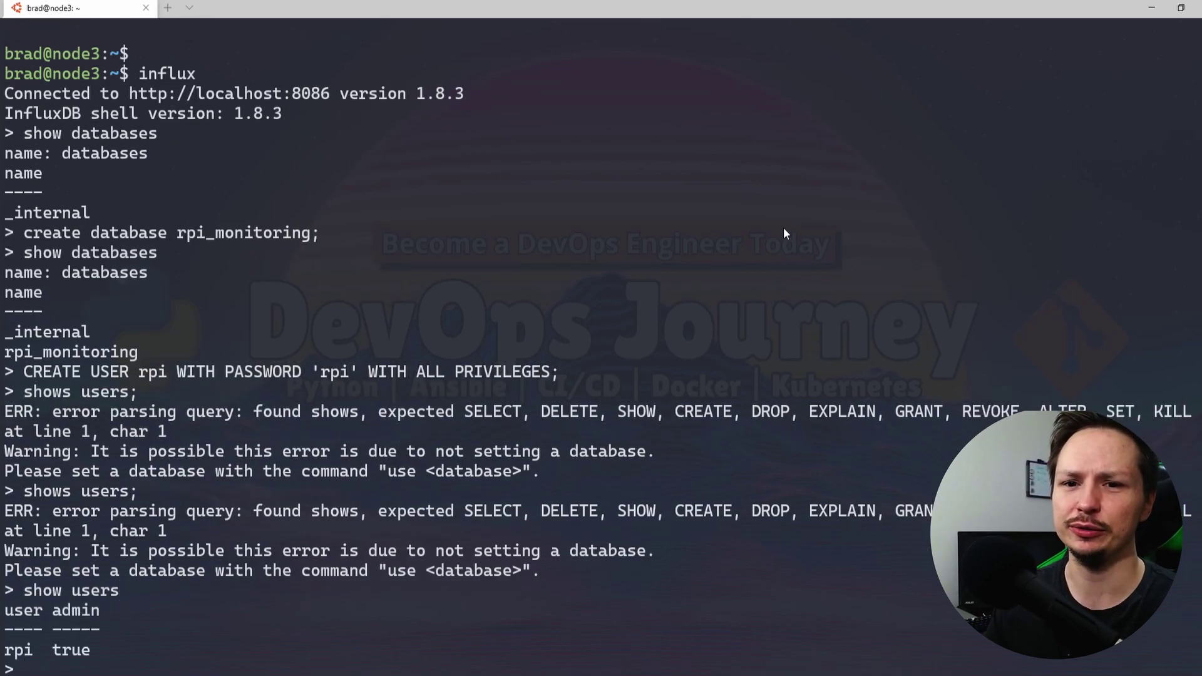
Review the user list output and type exit to leave the influx shell
{"action": "left_click_drag", "start_coordinate": [23, 493], "coordinate": [84, 498]}
{"action": "left_click", "coordinate": [84, 501]}
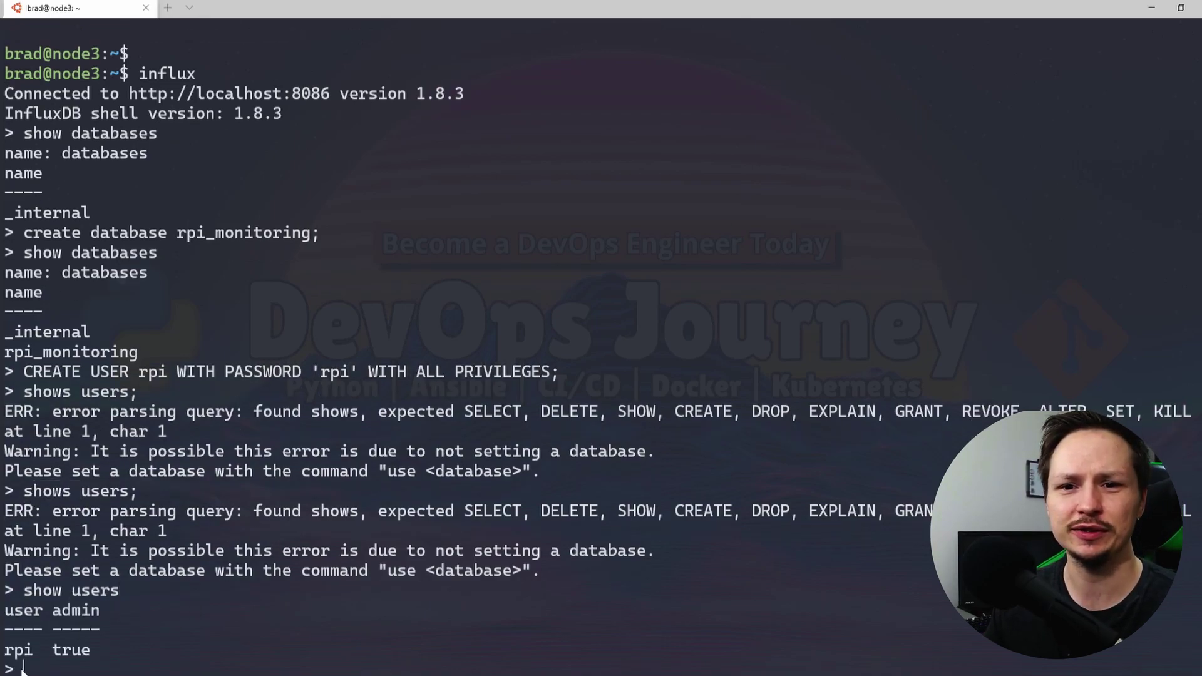
{"action": "left_click_drag", "start_coordinate": [91, 651], "coordinate": [17, 614]}
{"action": "left_click", "coordinate": [17, 614]}
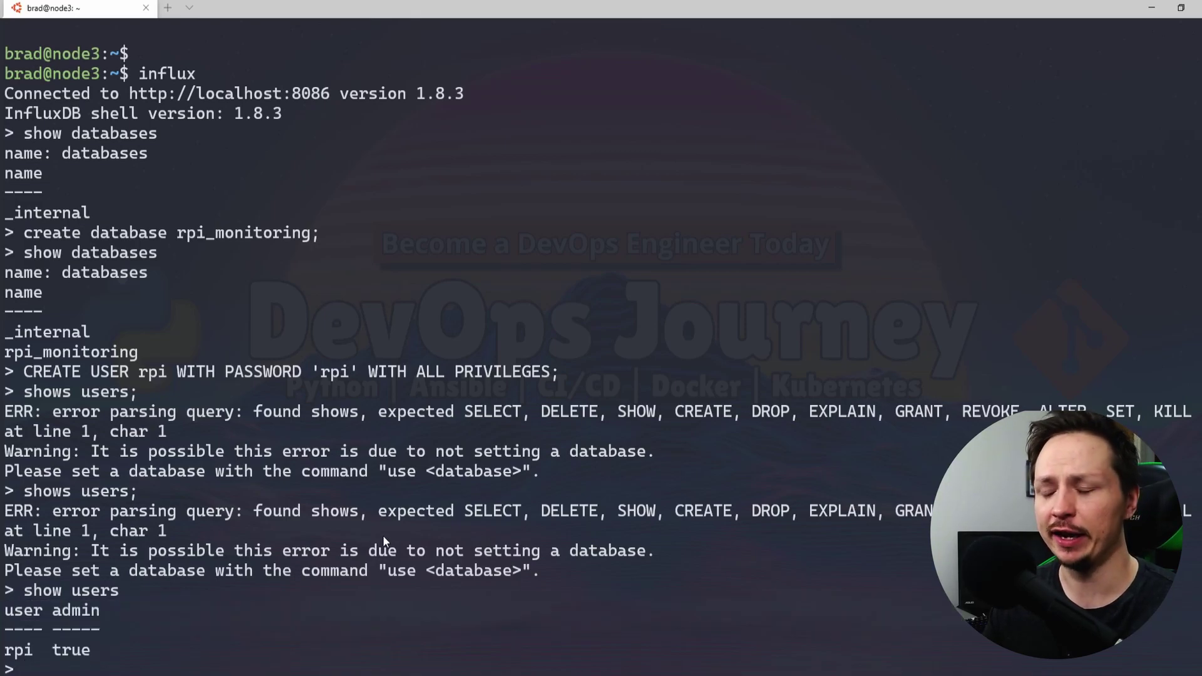
{"action": "type", "text": "exit"}
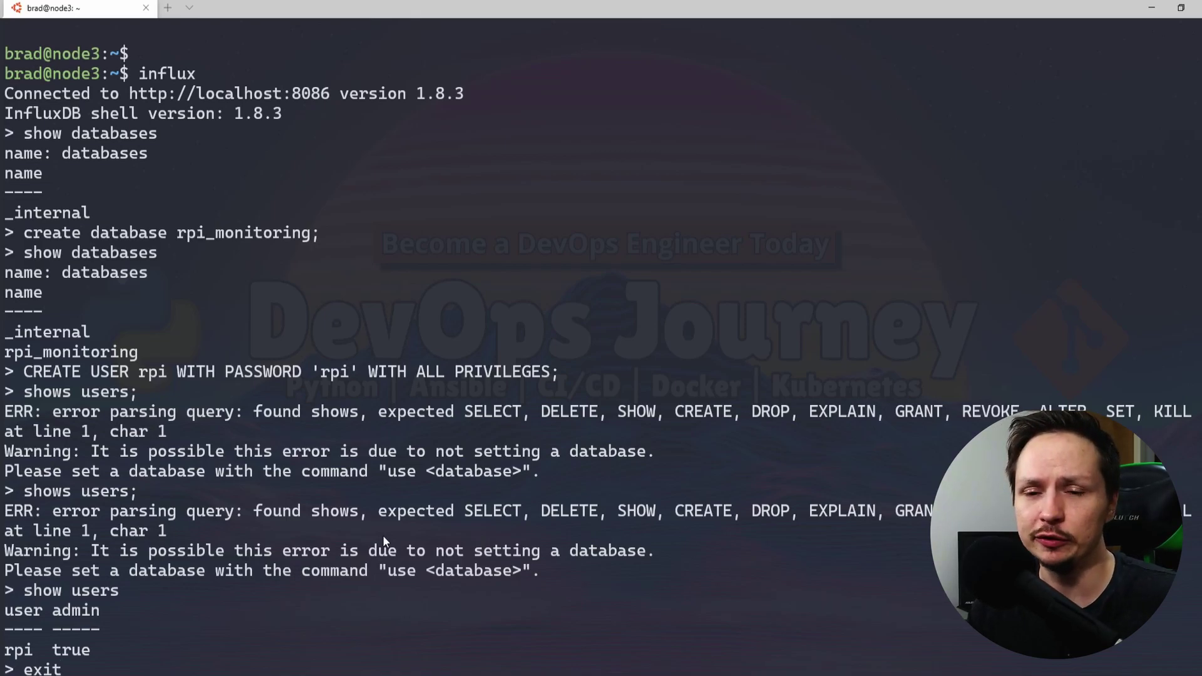
Exit the influx shell and clear the terminal screen
{"action": "key", "text": "Return"}
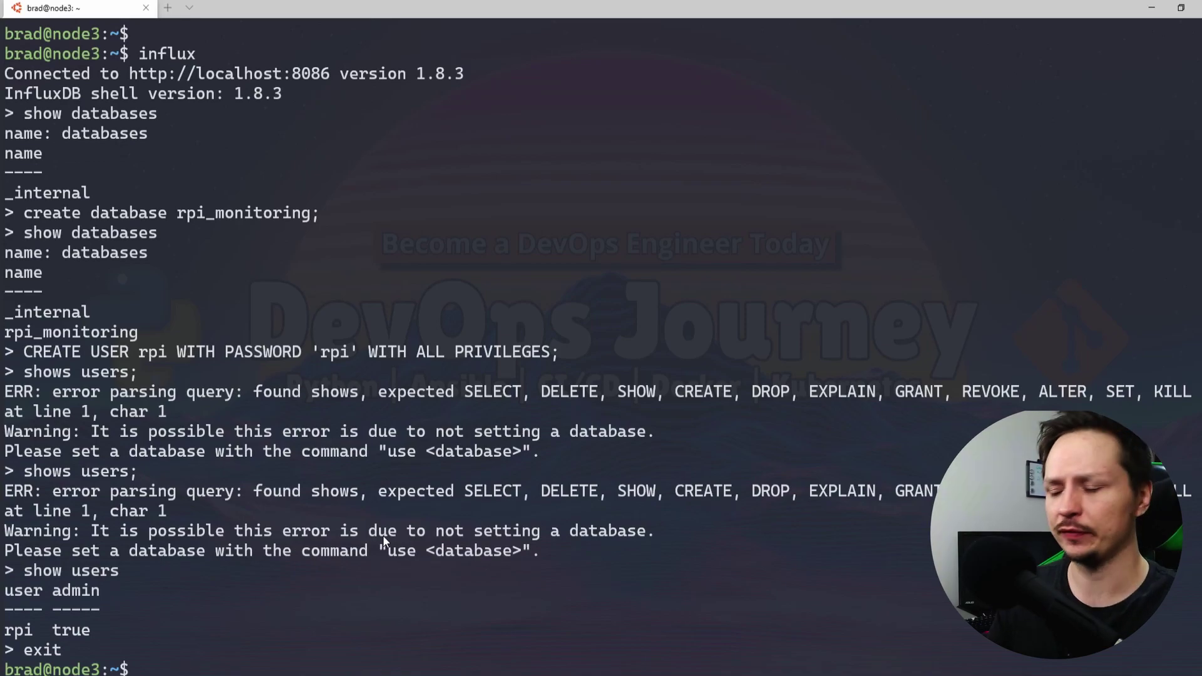
{"action": "type", "text": "clear"}
{"action": "key", "text": "Return"}
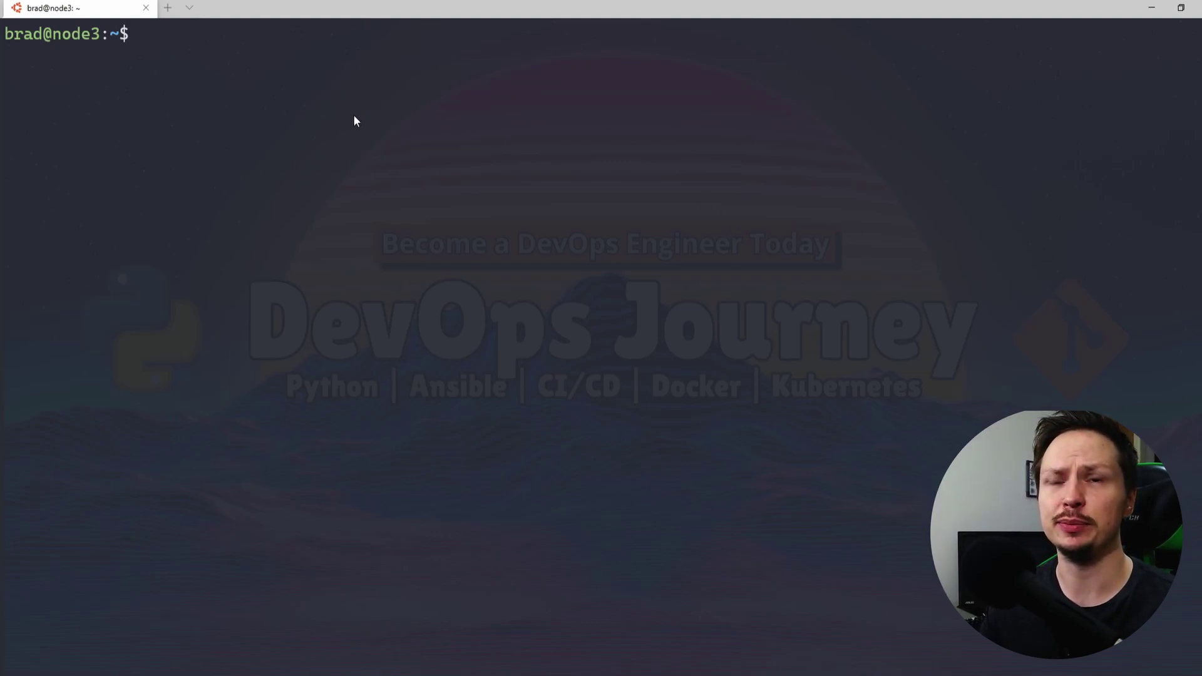
Add the Grafana GPG signing key with sudo wget piped to apt-key add
{"action": "type", "text": "wget -q -O - https://packages.grafana.com/gpg.key | sudo apt-key add -"}
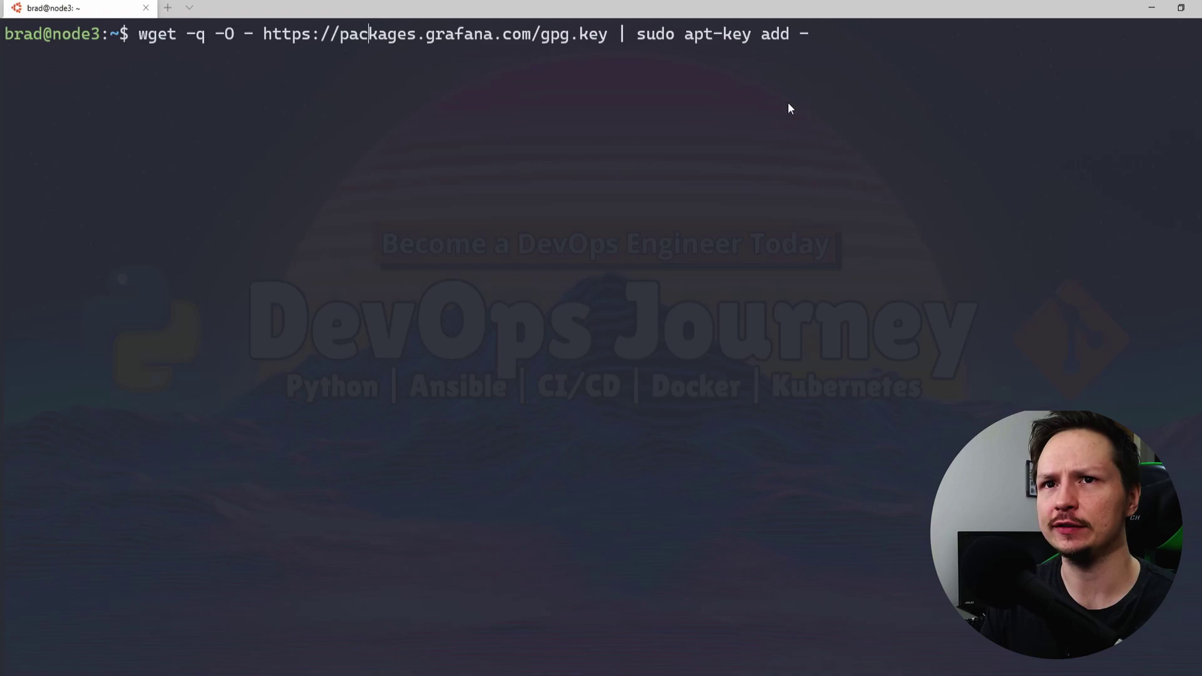
{"action": "key", "text": "Left"}
{"action": "key", "text": "Left"}
{"action": "key", "text": "Left"}
{"action": "key", "text": "Left"}
{"action": "key", "text": "Left"}
{"action": "key", "text": "Left"}
{"action": "key", "text": "Left"}
{"action": "key", "text": "Left"}
{"action": "key", "text": "Left"}
{"action": "key", "text": "Left"}
{"action": "key", "text": "Left"}
{"action": "key", "text": "Left"}
{"action": "key", "text": "Left"}
{"action": "key", "text": "Left"}
{"action": "key", "text": "Left"}
{"action": "key", "text": "Left"}
{"action": "key", "text": "Left"}
{"action": "key", "text": "Left"}
{"action": "key", "text": "Left"}
{"action": "key", "text": "Left"}
{"action": "type", "text": "sudo"}
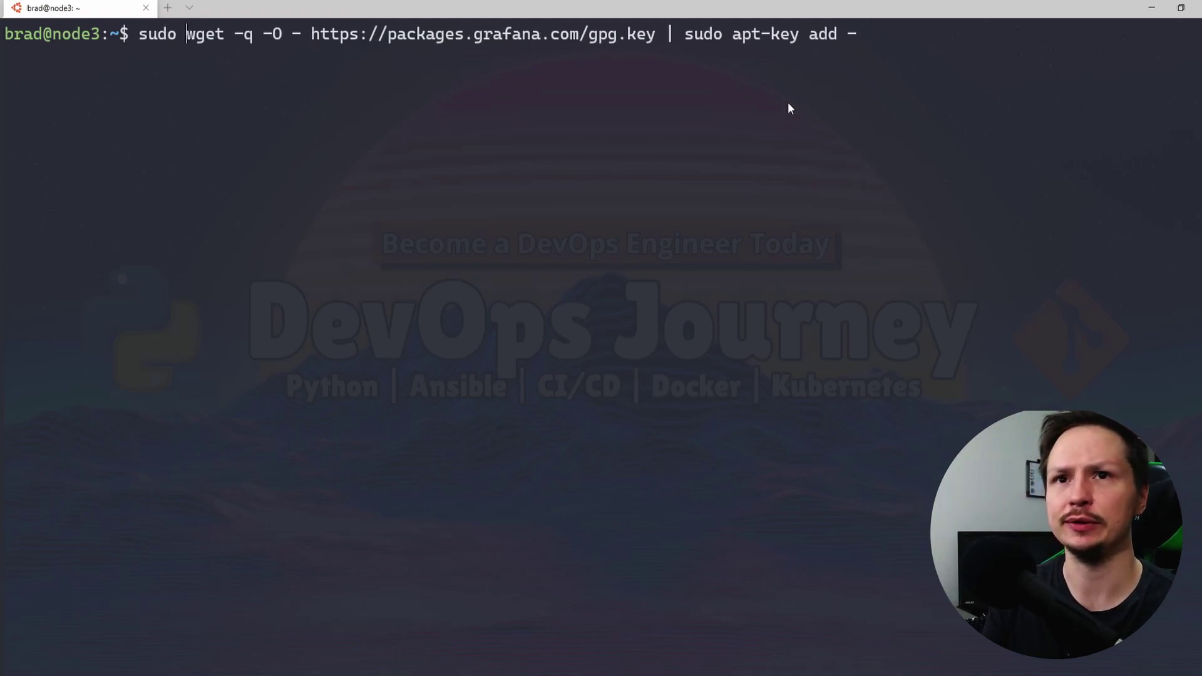
{"action": "key", "text": "Return"}
Add the Grafana stable repository and run sudo apt update
{"action": "type", "text": "sudo add-apt-repository \"deb https://packages.grafana.com/oss/deb stable main\""}
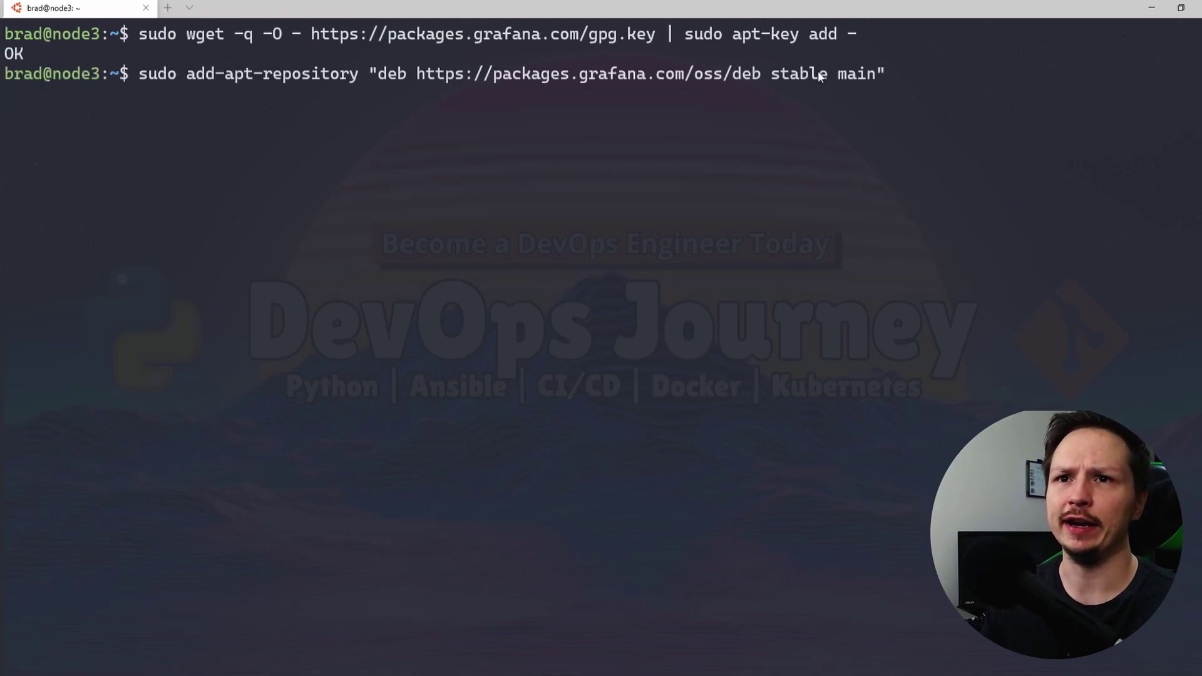
{"action": "key", "text": "Return"}
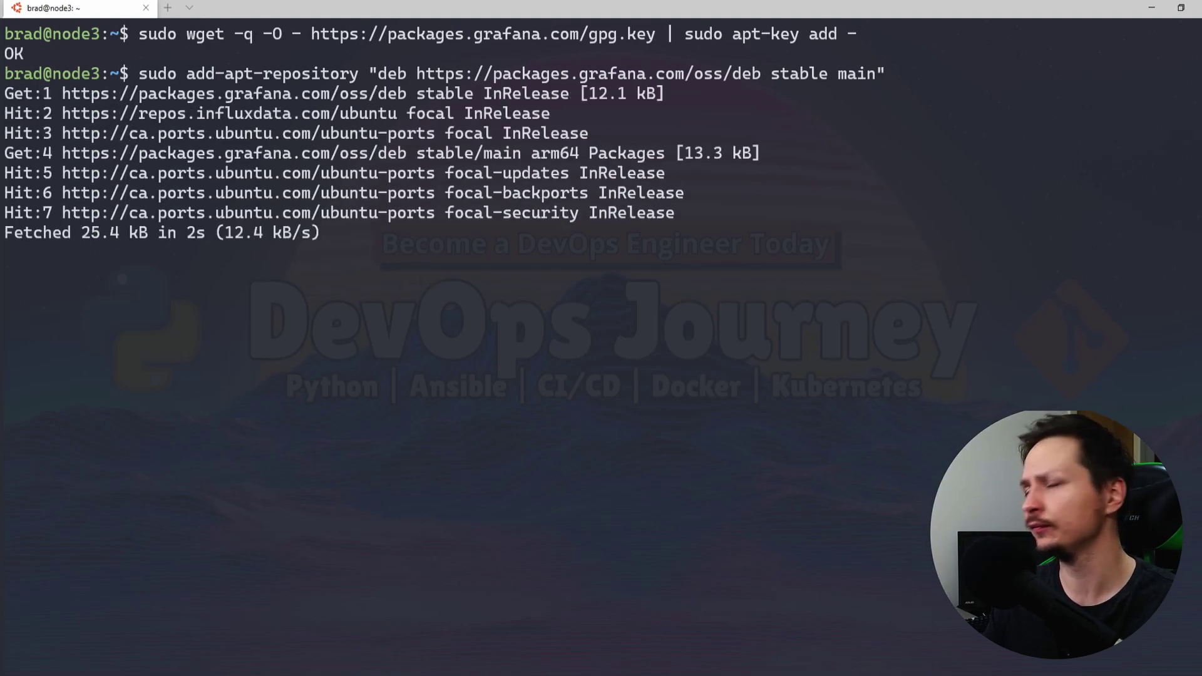
{"action": "key", "text": "Return"}
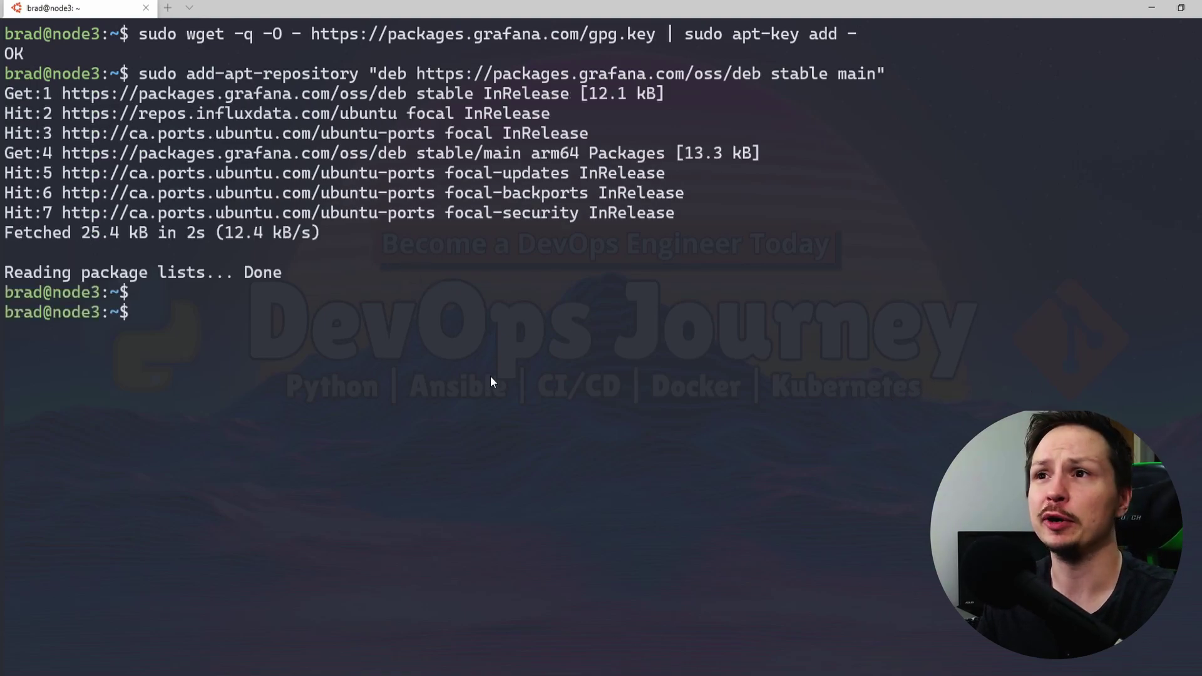
{"action": "type", "text": "sudo apt update"}
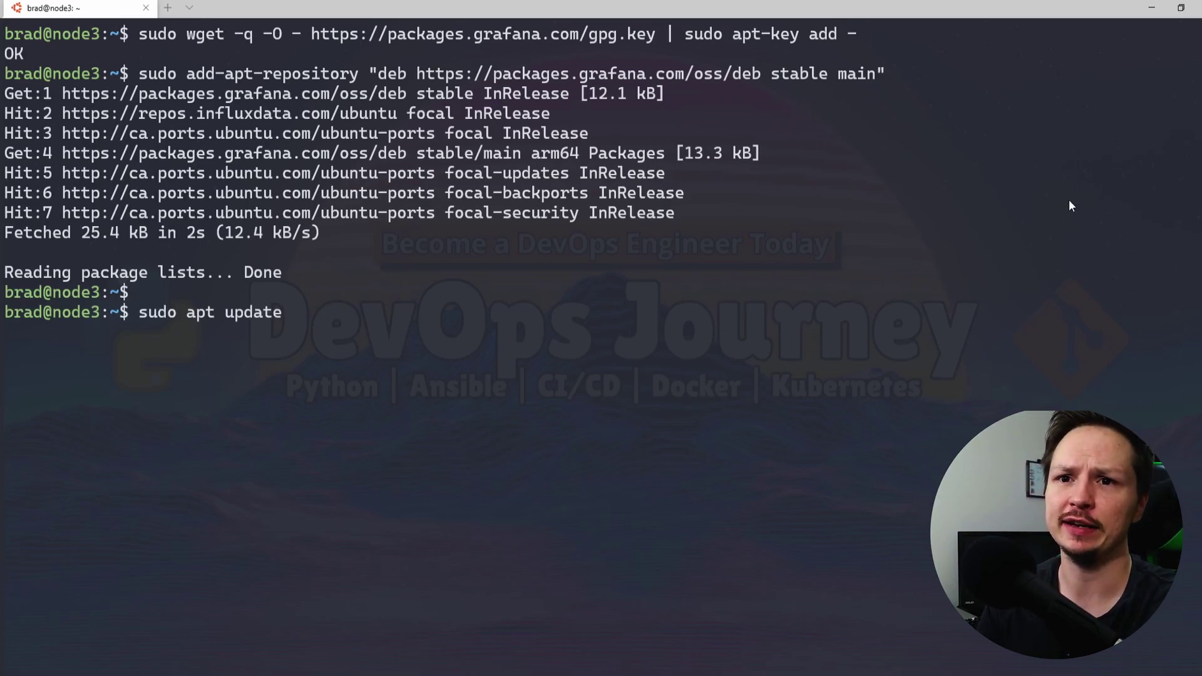
{"action": "key", "text": "Return"}
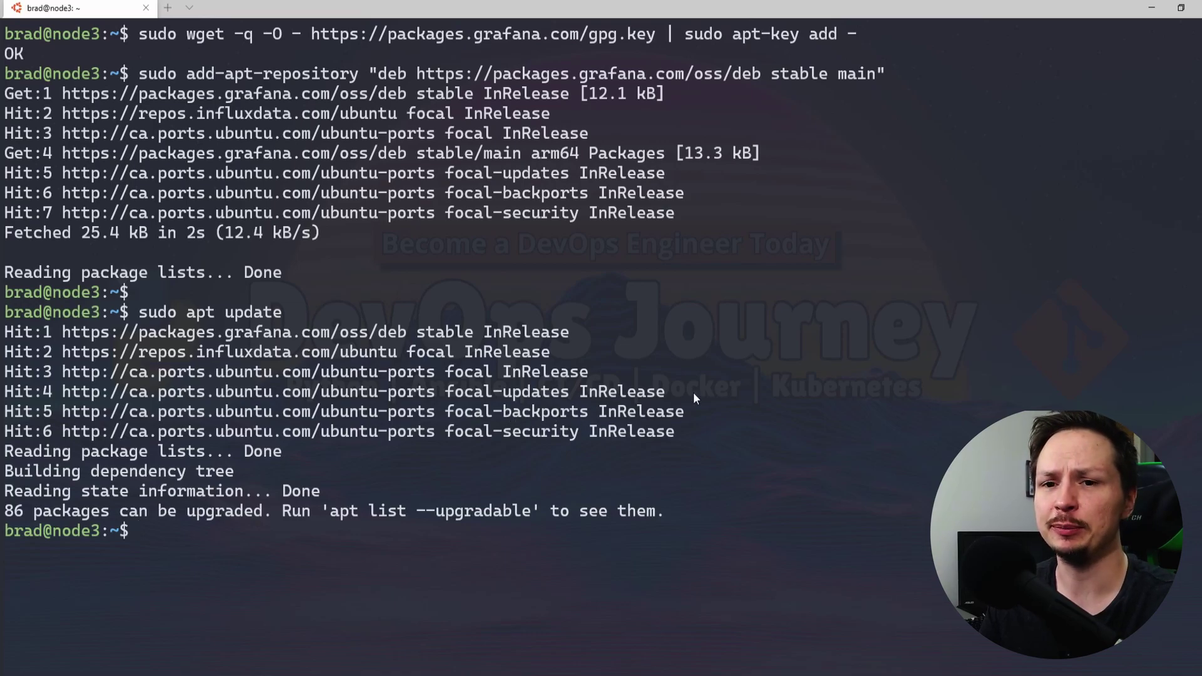
Install Grafana with sudo apt install grafana, confirming with Y
{"action": "type", "text": "sudo apt install grafana"}
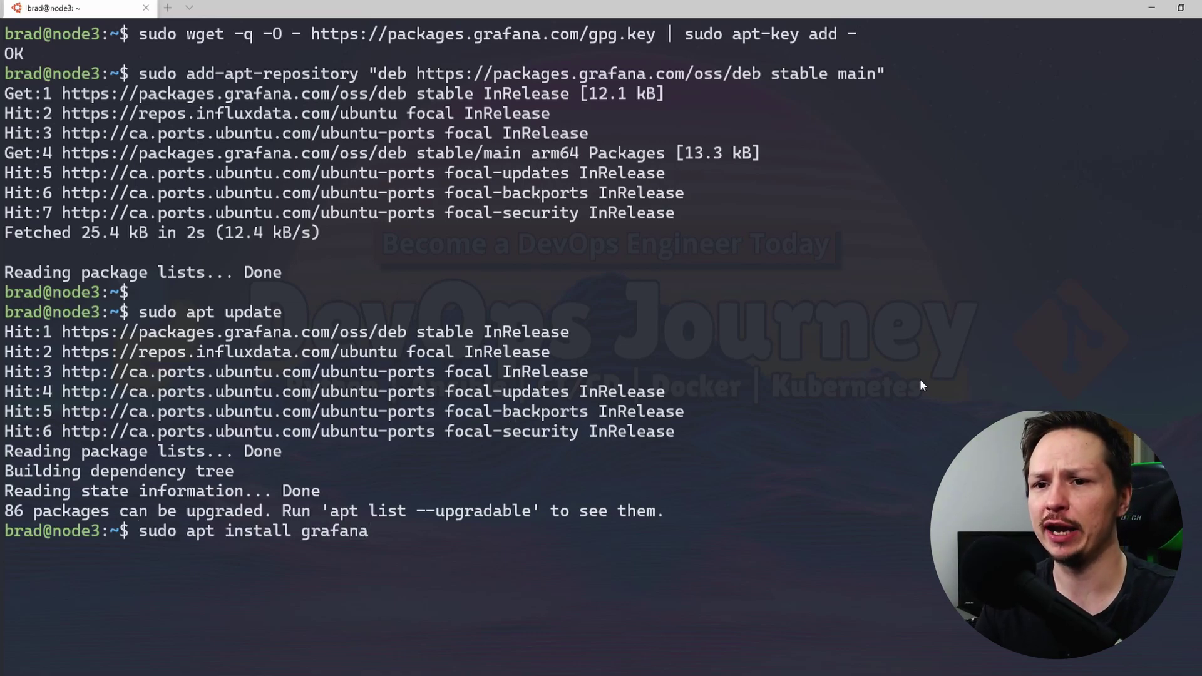
{"action": "key", "text": "Return"}
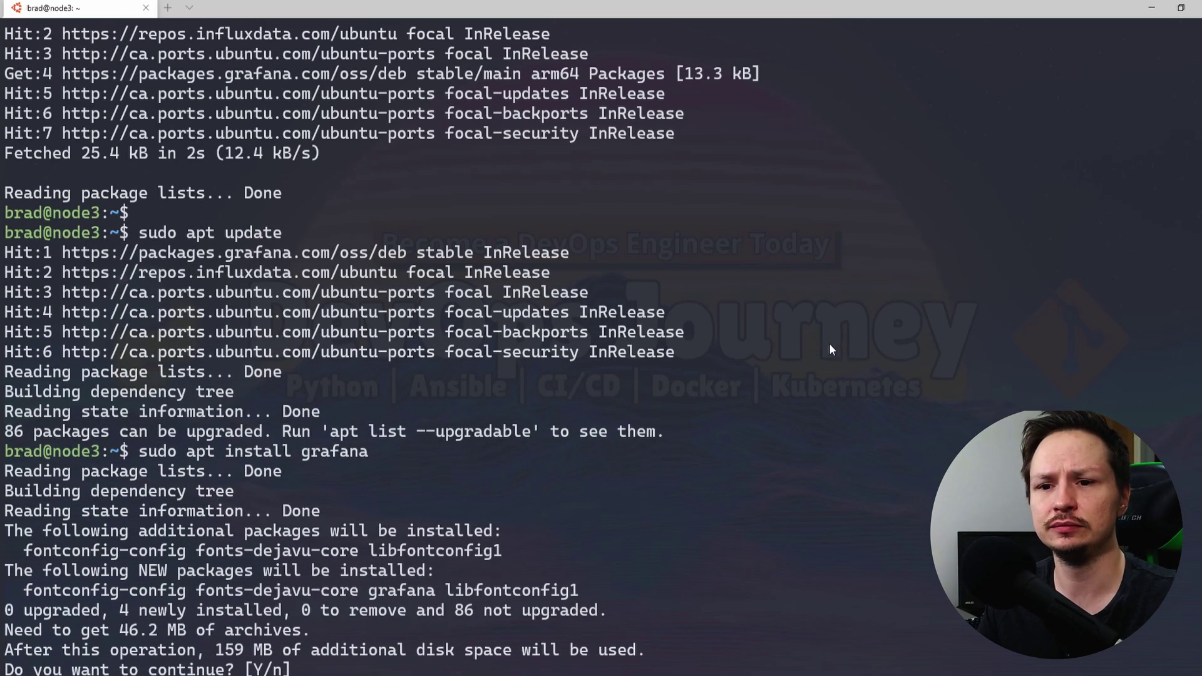
{"action": "type", "text": "Y"}
{"action": "key", "text": "Return"}
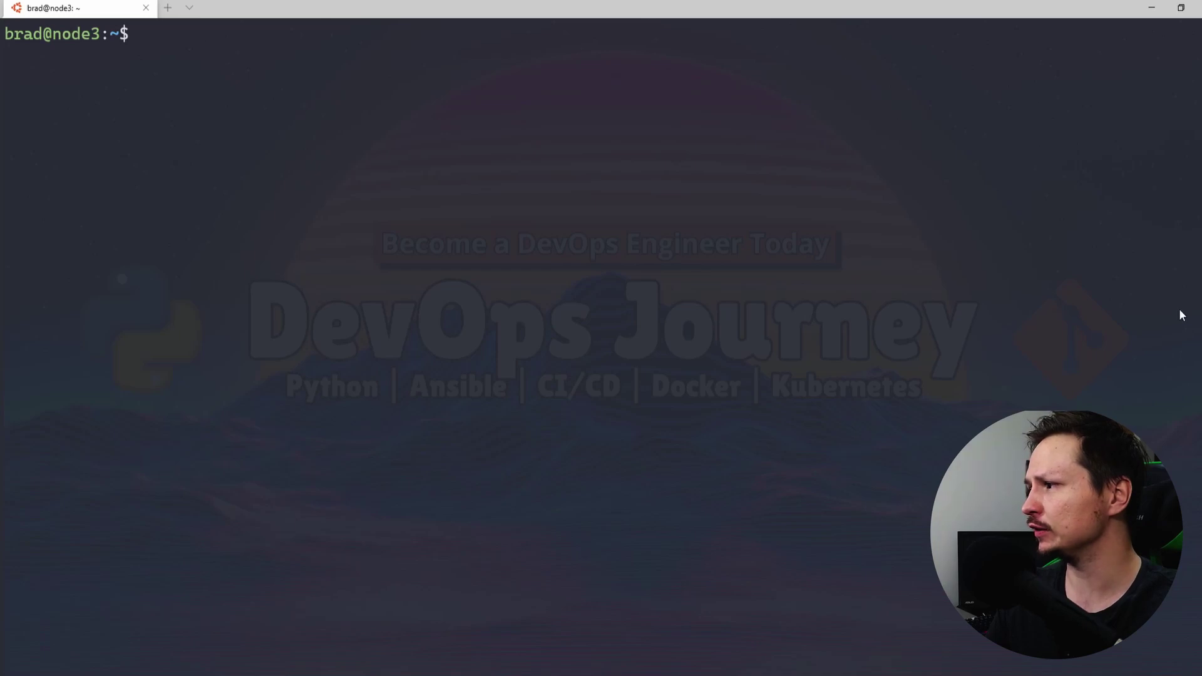
Start grafana-server with systemctl and display its service status
{"action": "type", "text": "sudo system"}
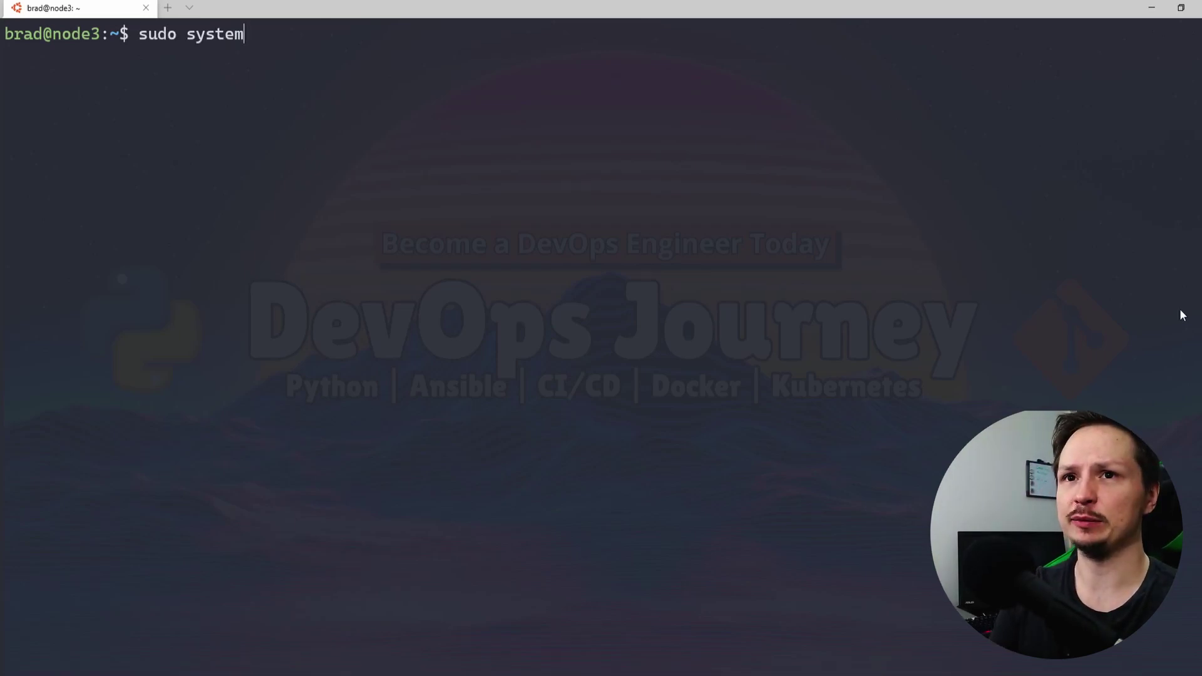
{"action": "type", "text": "ctl sta"}
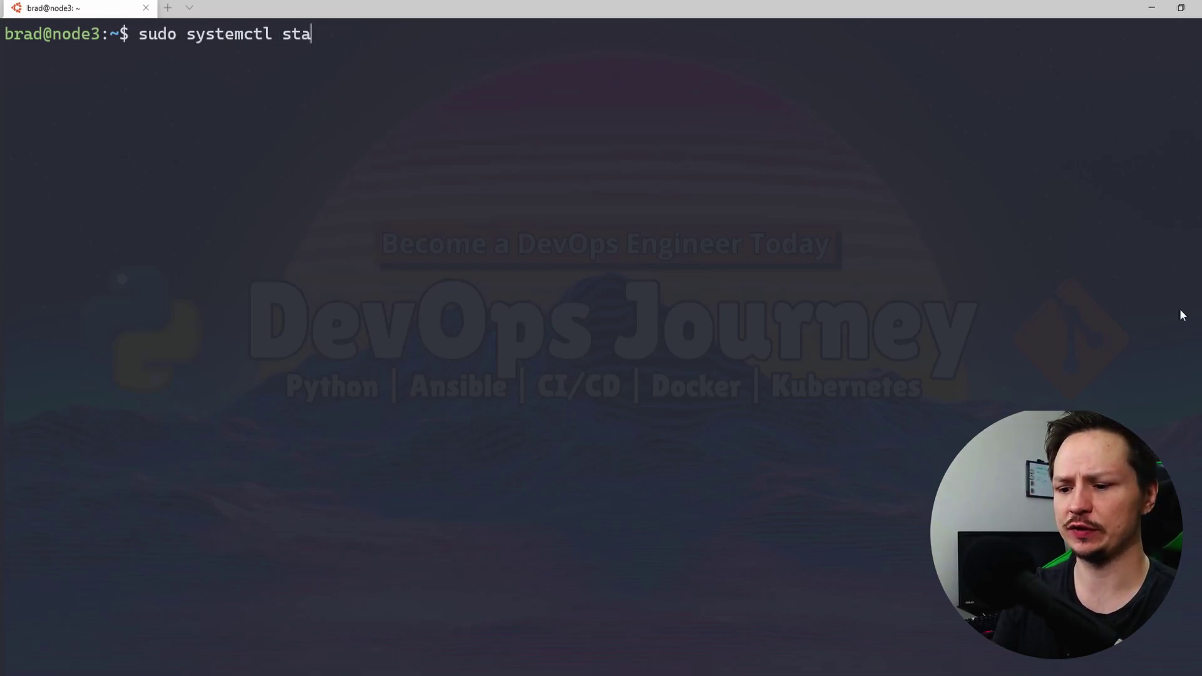
{"action": "type", "text": "rt grafana-ser"}
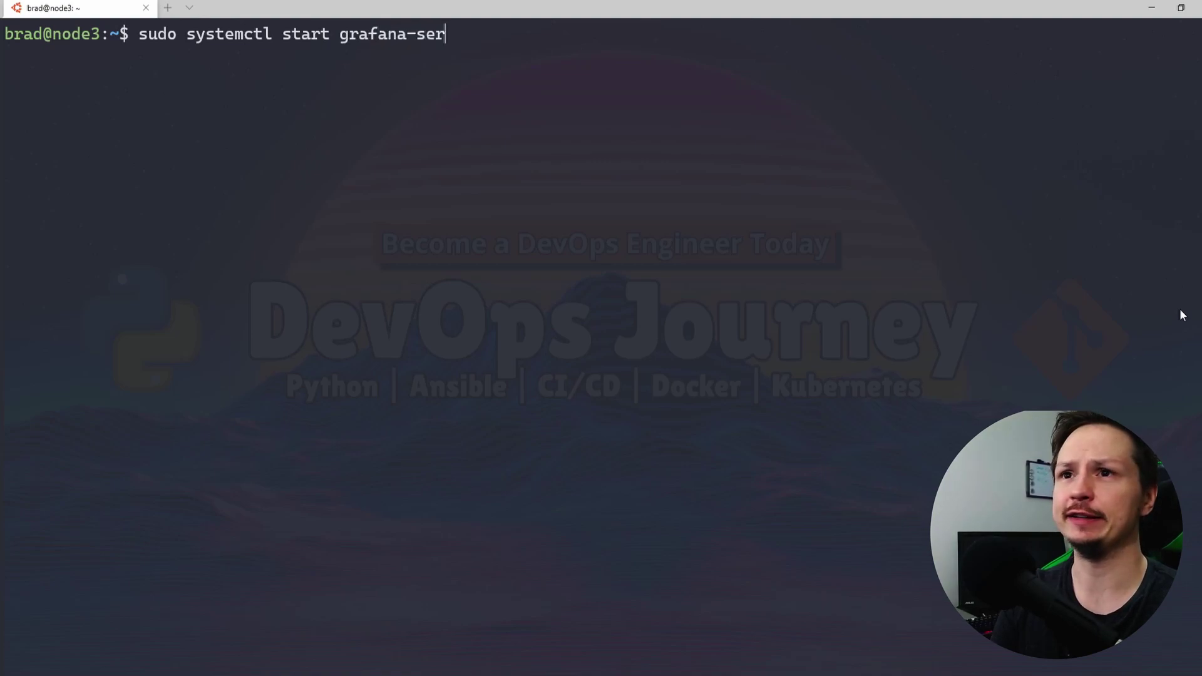
{"action": "type", "text": "ver"}
{"action": "key", "text": "Return"}
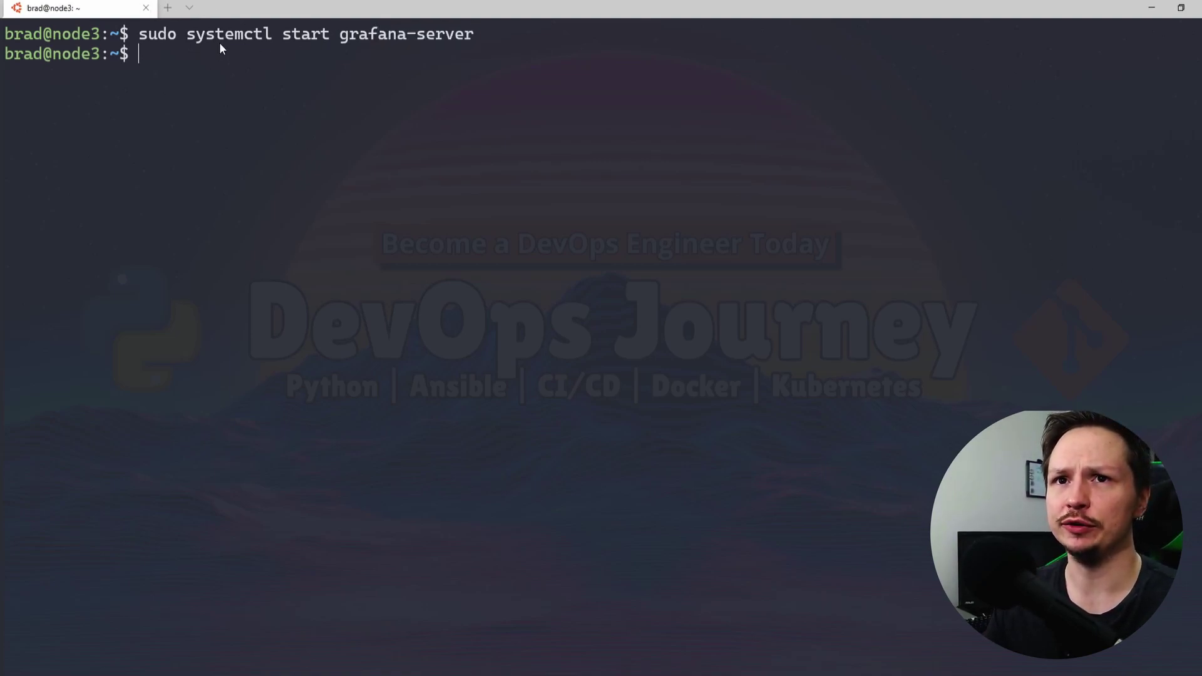
{"action": "key", "text": "Up"}
{"action": "key", "text": "BackSpace"}
{"action": "key", "text": "BackSpace"}
{"action": "key", "text": "BackSpace"}
{"action": "key", "text": "BackSpace"}
{"action": "key", "text": "BackSpace"}
{"action": "key", "text": "BackSpace"}
{"action": "key", "text": "BackSpace"}
{"action": "key", "text": "BackSpace"}
{"action": "key", "text": "BackSpace"}
{"action": "key", "text": "BackSpace"}
{"action": "key", "text": "BackSpace"}
{"action": "key", "text": "BackSpace"}
{"action": "key", "text": "BackSpace"}
{"action": "key", "text": "BackSpace"}
{"action": "key", "text": "BackSpace"}
{"action": "key", "text": "BackSpace"}
{"action": "key", "text": "BackSpace"}
{"action": "key", "text": "BackSpace"}
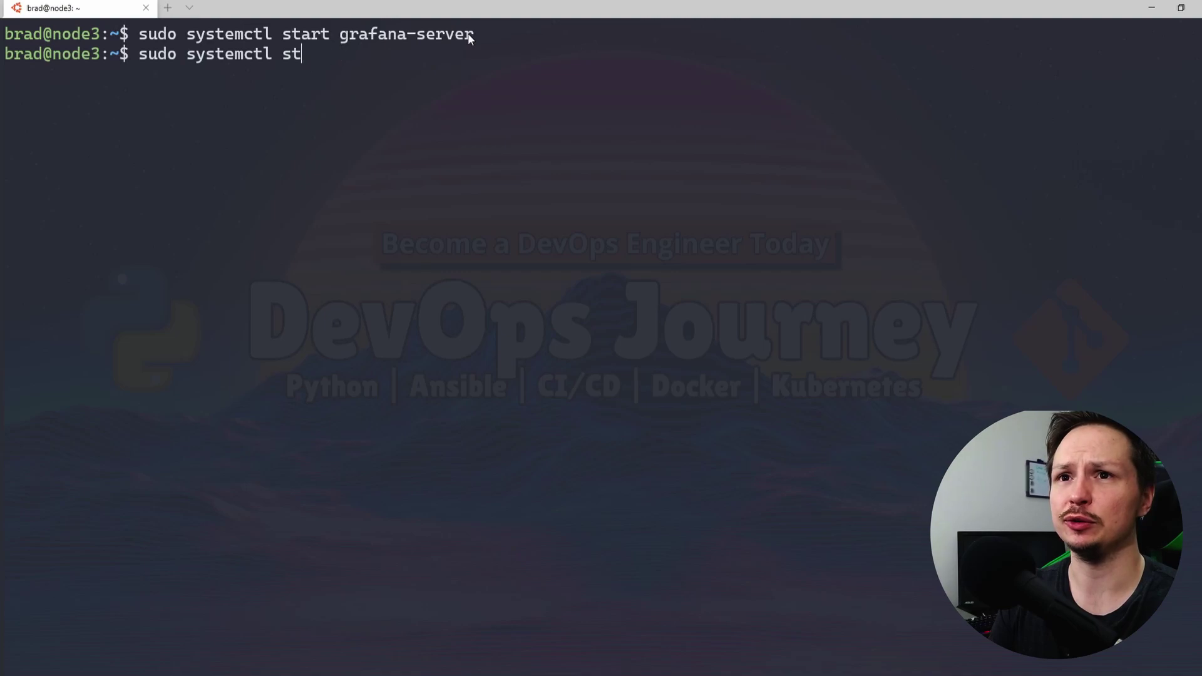
{"action": "type", "text": "att"}
{"action": "key", "text": "BackSpace"}
{"action": "key", "text": "BackSpace"}
{"action": "type", "text": "t"}
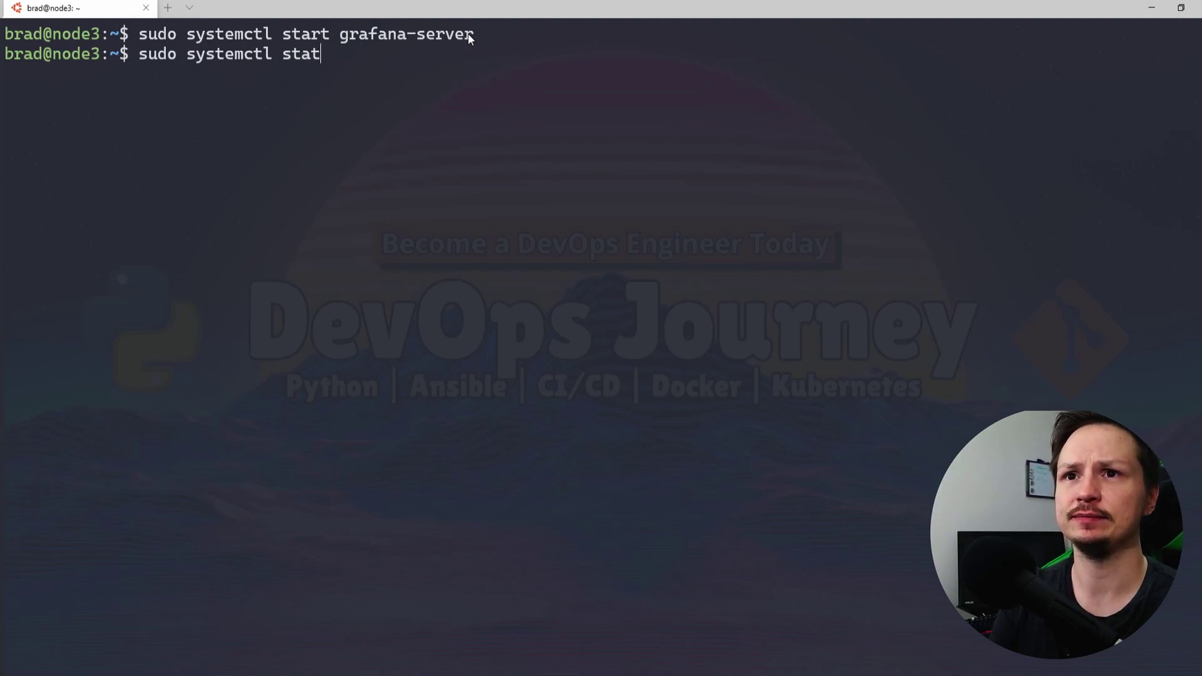
{"action": "type", "text": "us grafana"}
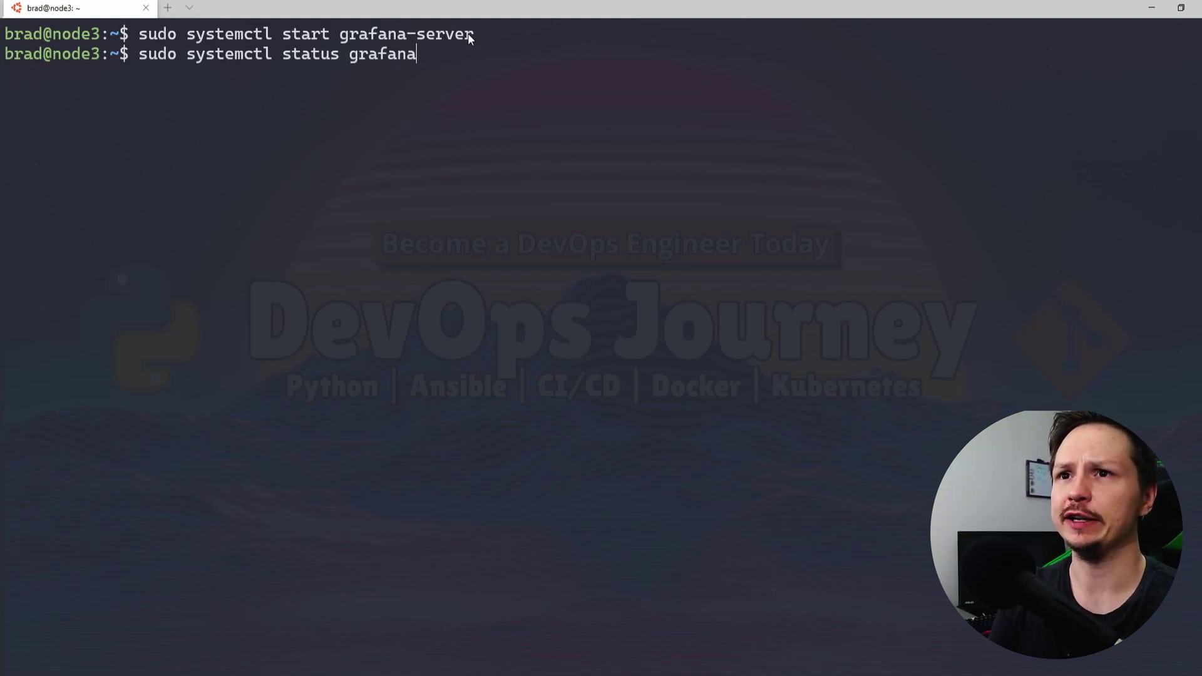
{"action": "type", "text": "-server"}
{"action": "key", "text": "Return"}
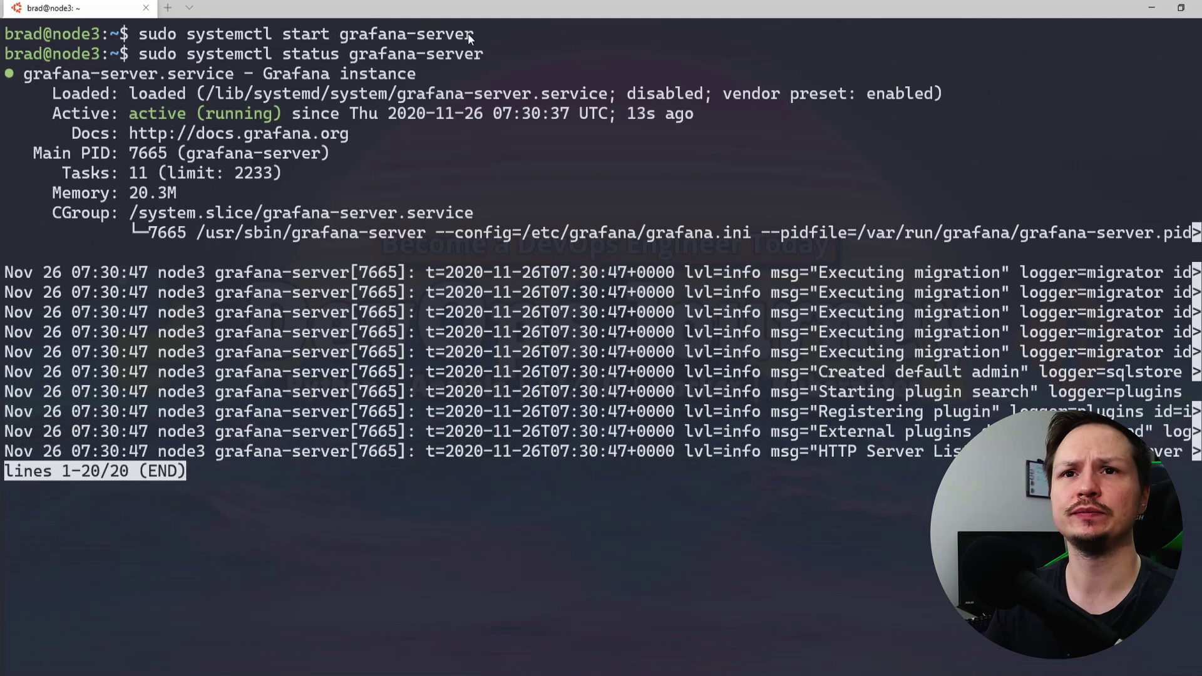
Confirm the active (running) status, quit the status view and clear the screen
{"action": "left_click_drag", "start_coordinate": [74, 111], "coordinate": [292, 114]}
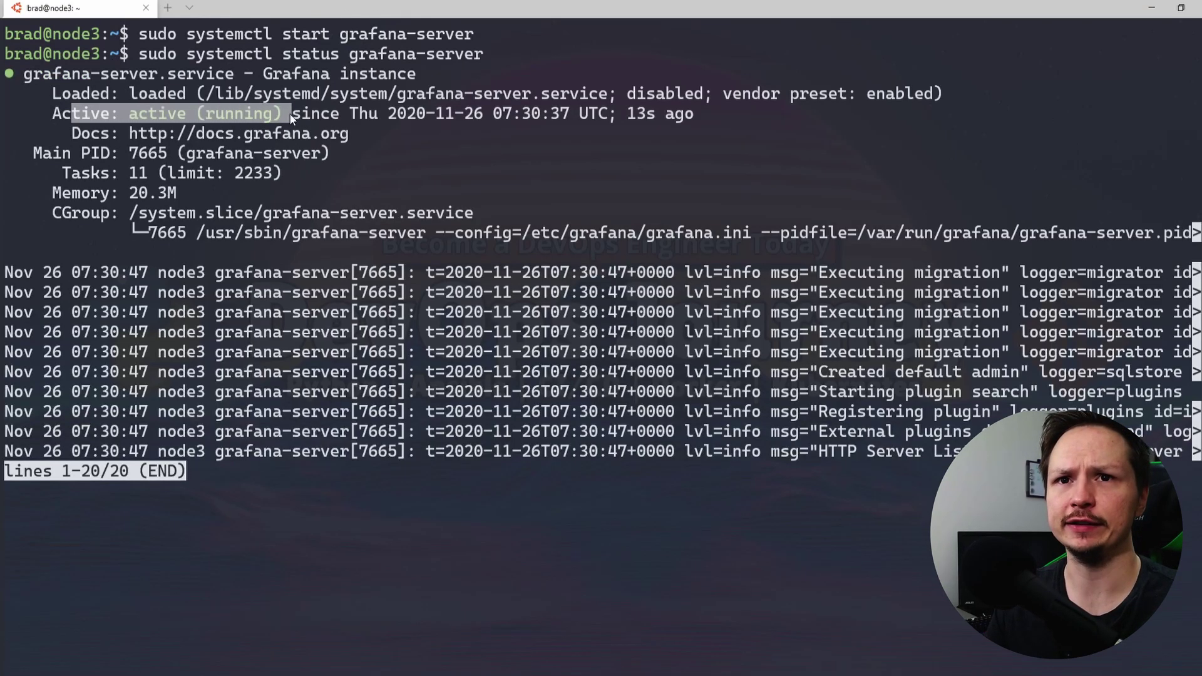
{"action": "left_click", "coordinate": [546, 126]}
{"action": "key", "text": "q"}
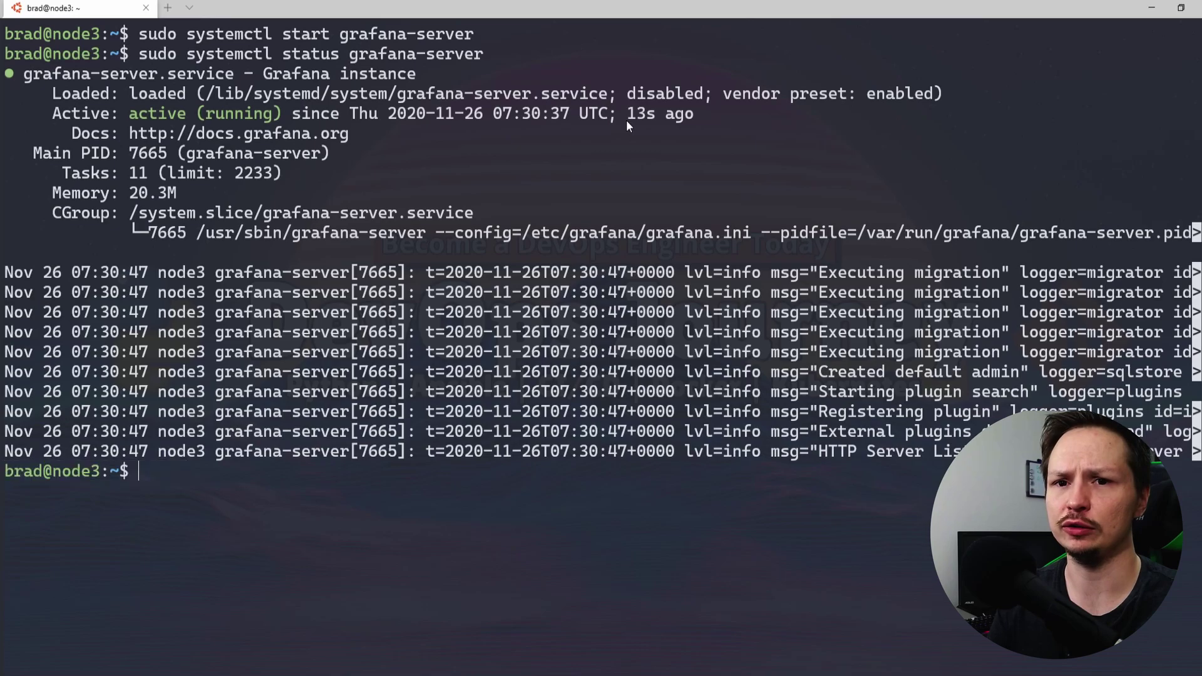
{"action": "key", "text": "ctrl+l"}
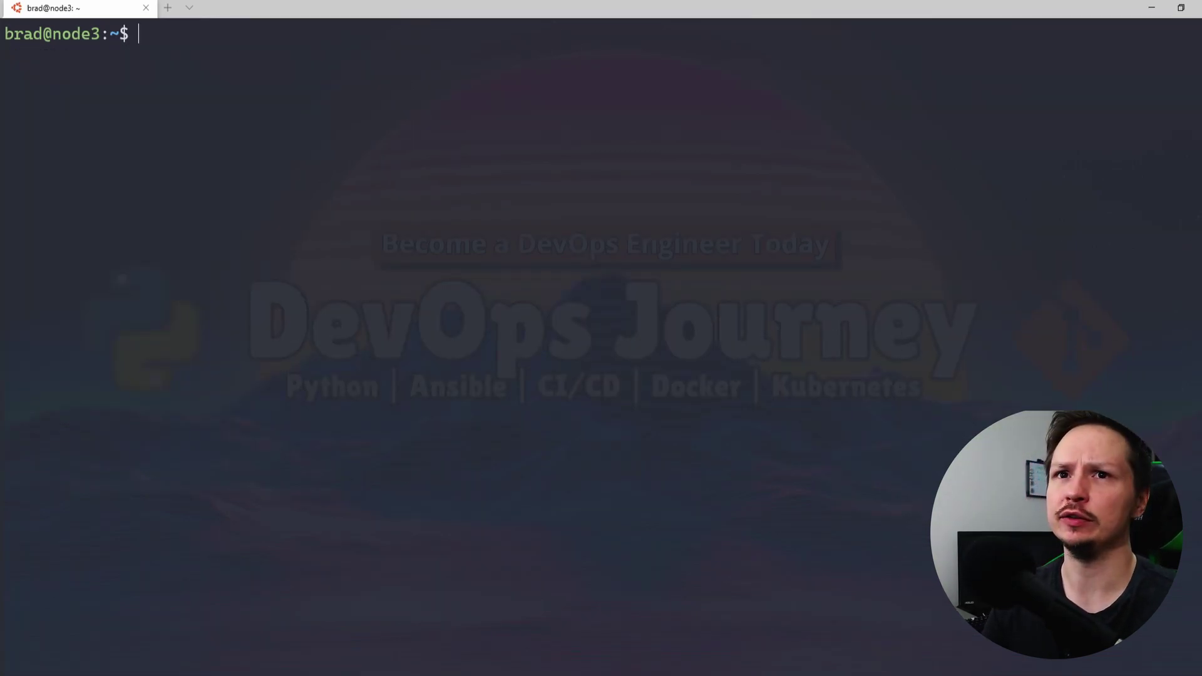
Enable grafana-server at boot with sudo systemctl enable grafana-server, fixing the mistyped command
{"action": "type", "text": "sudo "}
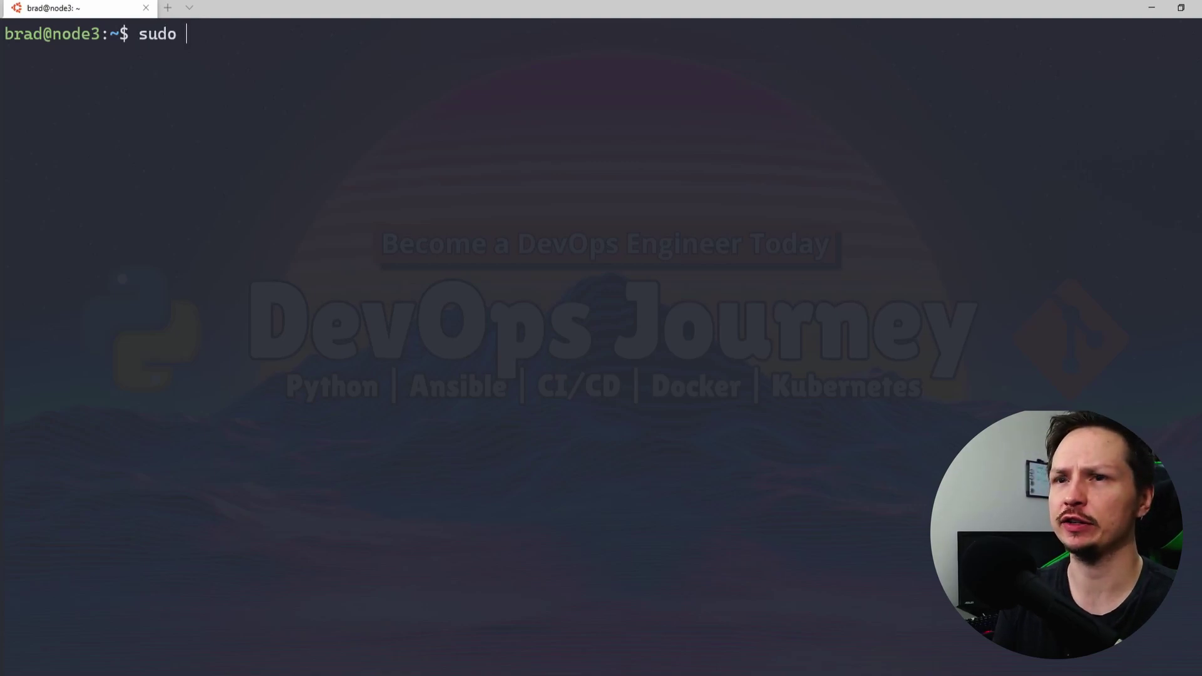
{"action": "type", "text": "system"}
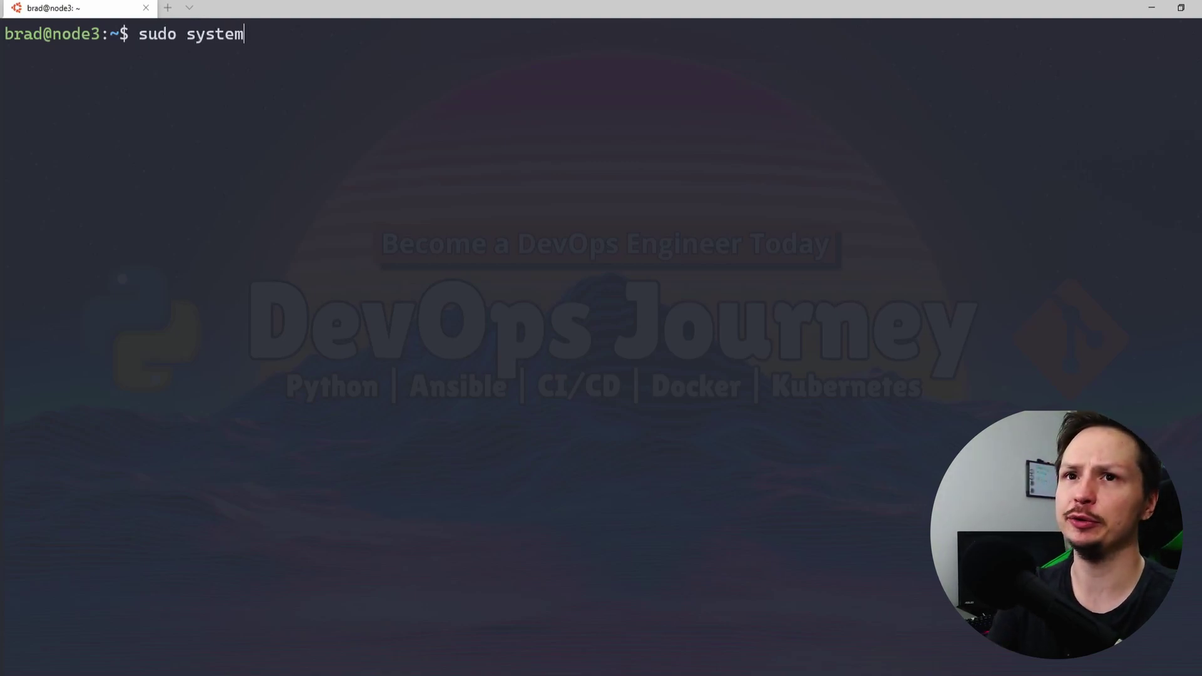
{"action": "type", "text": " e"}
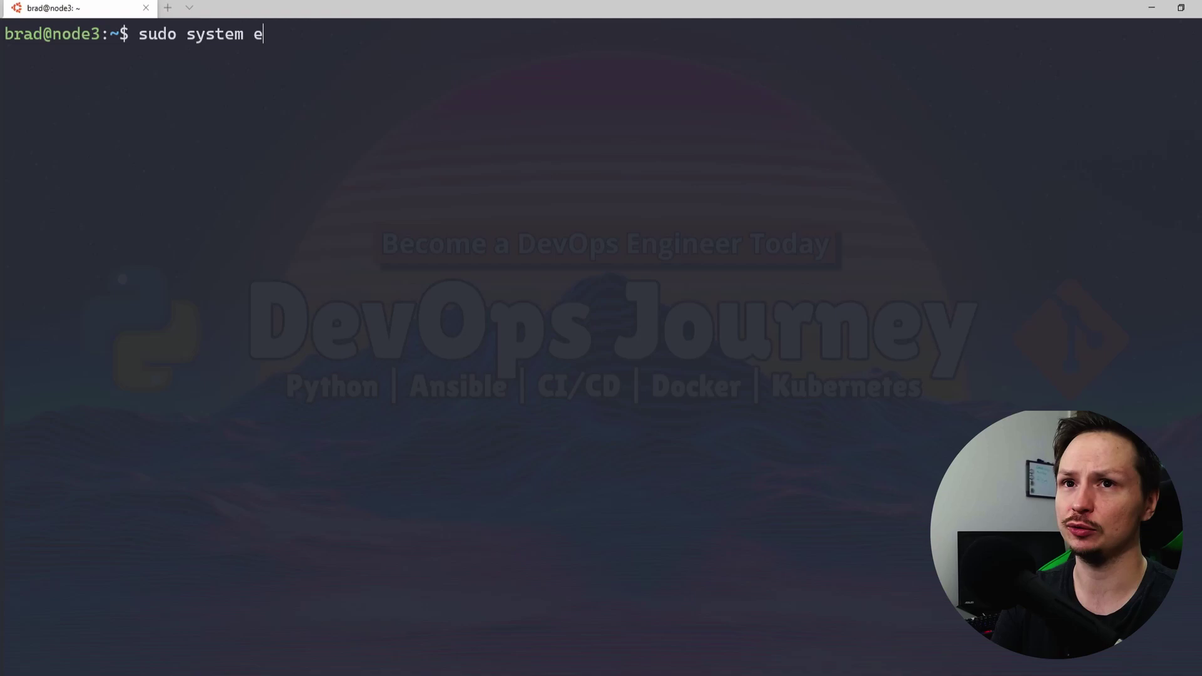
{"action": "type", "text": "nable f"}
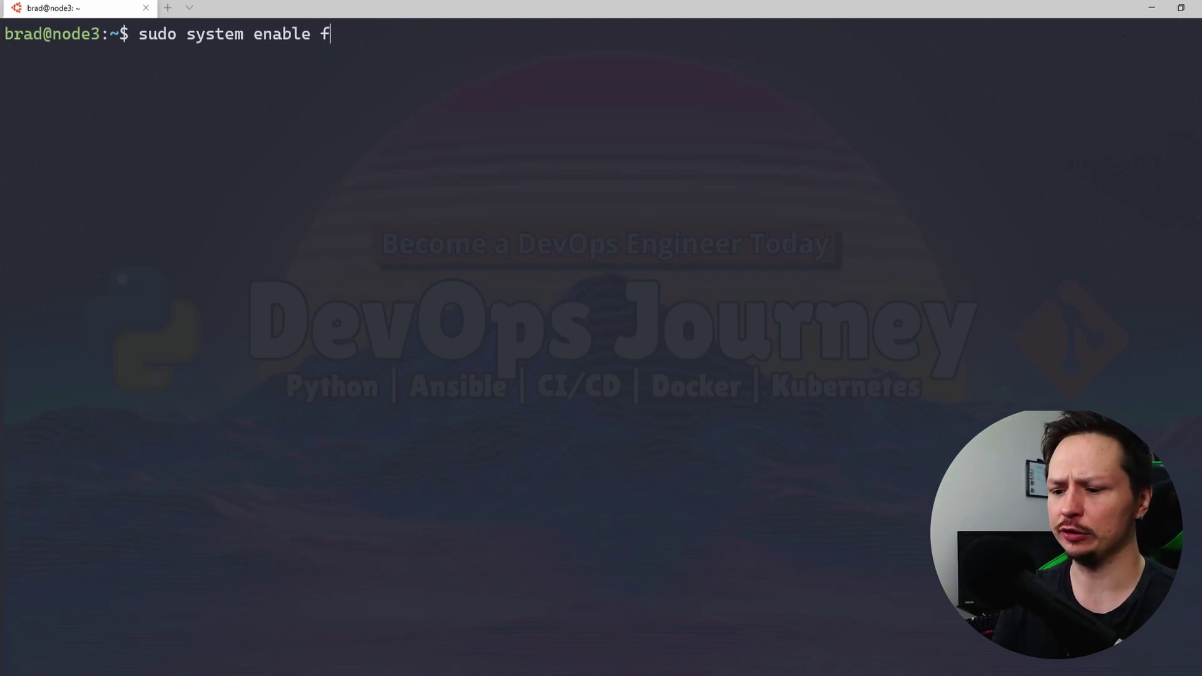
{"action": "key", "text": "BackSpace"}
{"action": "type", "text": "grafana-se"}
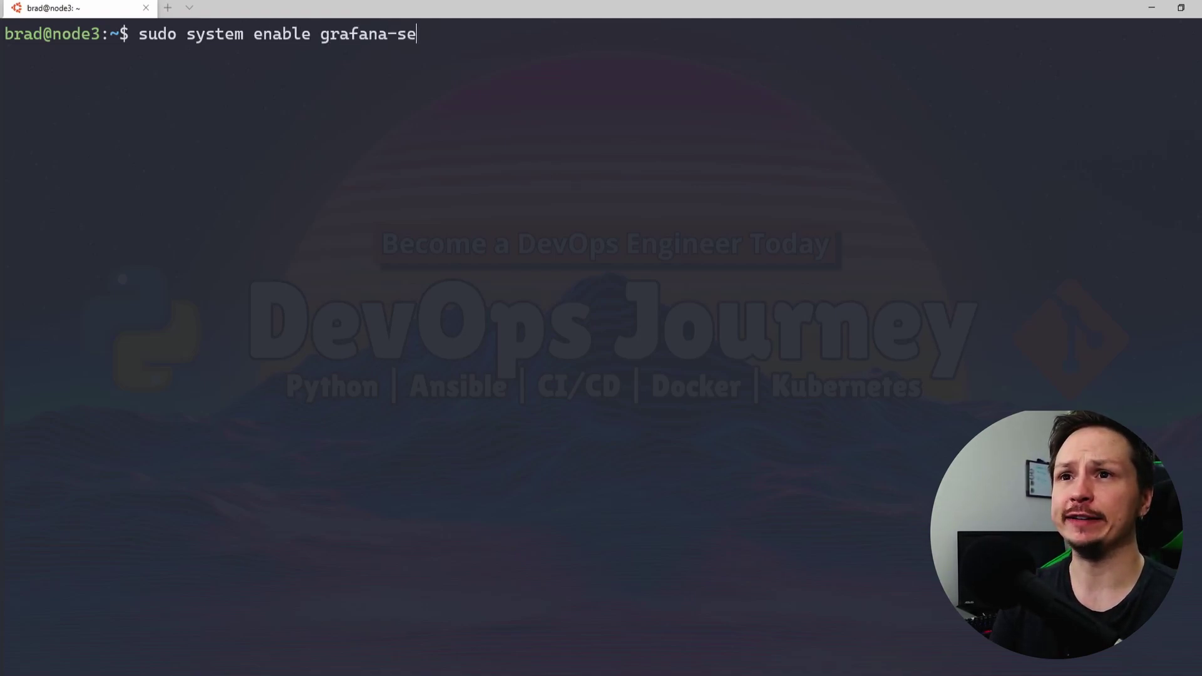
{"action": "type", "text": "rver"}
{"action": "key", "text": "Return"}
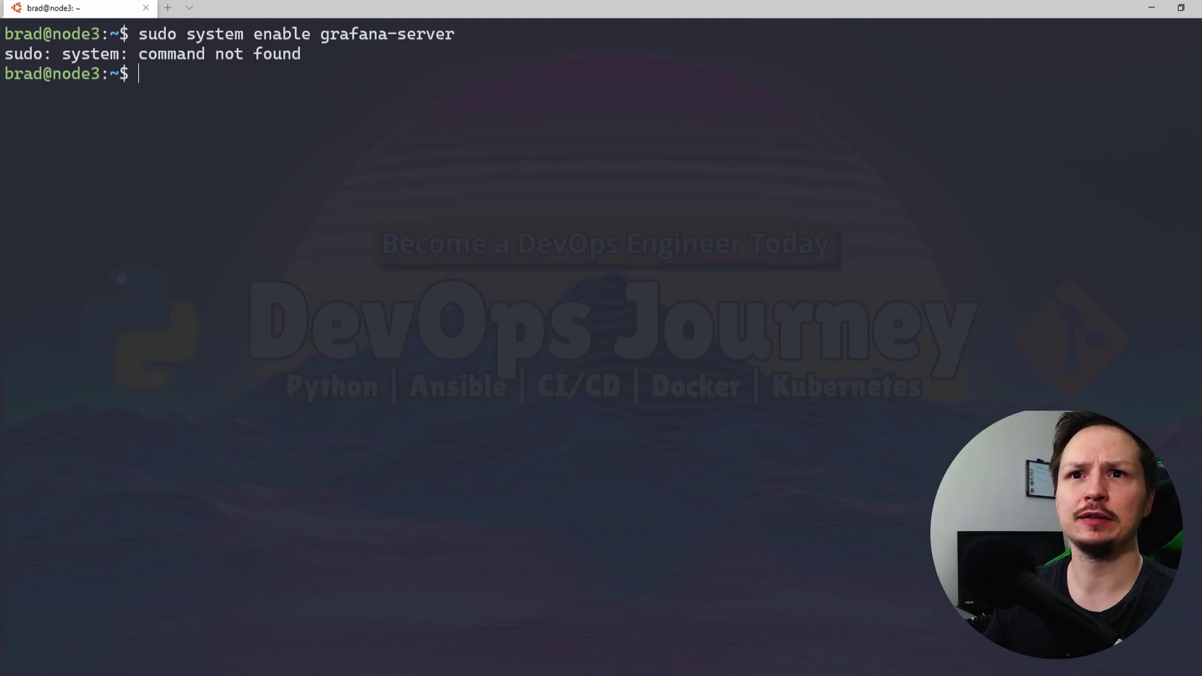
{"action": "key", "text": "Up"}
{"action": "key", "text": "Left"}
{"action": "key", "text": "Left"}
{"action": "key", "text": "Left"}
{"action": "key", "text": "Left"}
{"action": "key", "text": "Left"}
{"action": "key", "text": "Left"}
{"action": "key", "text": "Left"}
{"action": "key", "text": "Left"}
{"action": "key", "text": "Left"}
{"action": "key", "text": "Left"}
{"action": "key", "text": "Left"}
{"action": "key", "text": "Left"}
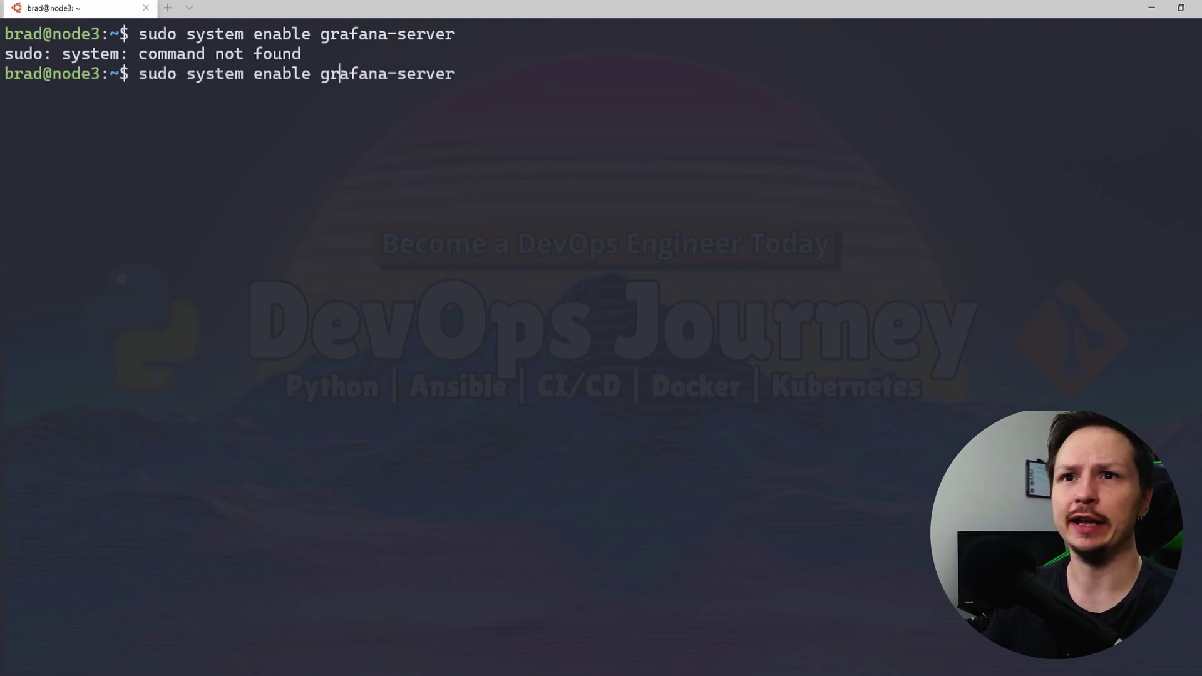
{"action": "type", "text": "ctl"}
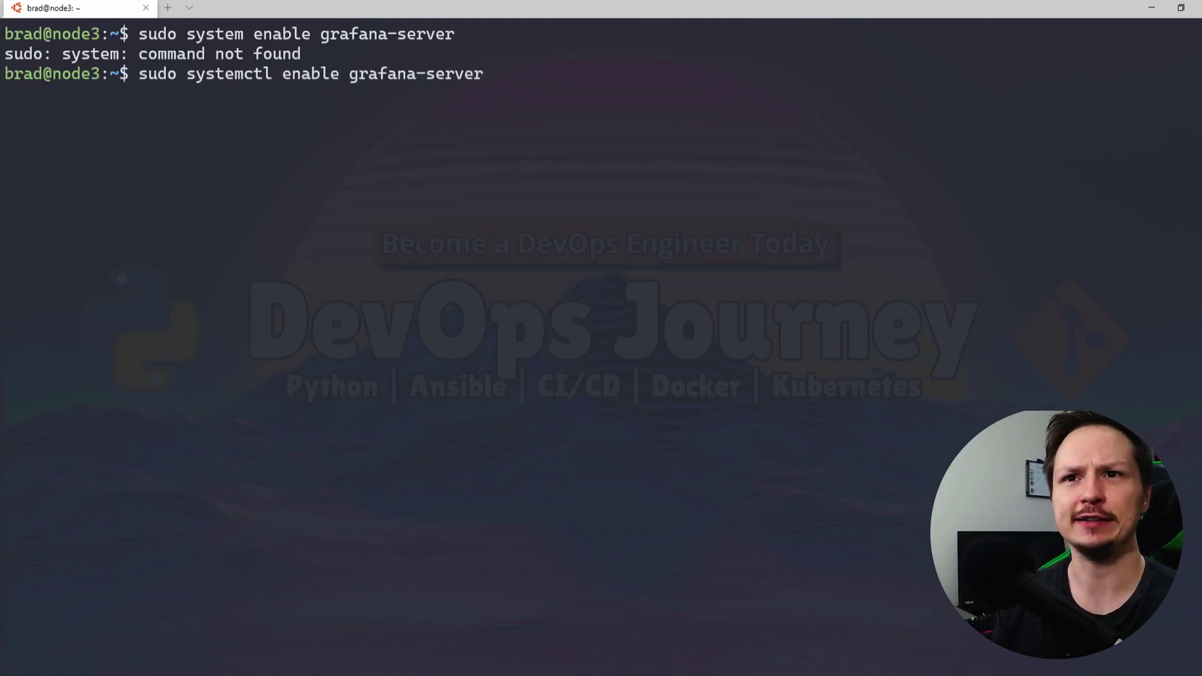
{"action": "key", "text": "Return"}
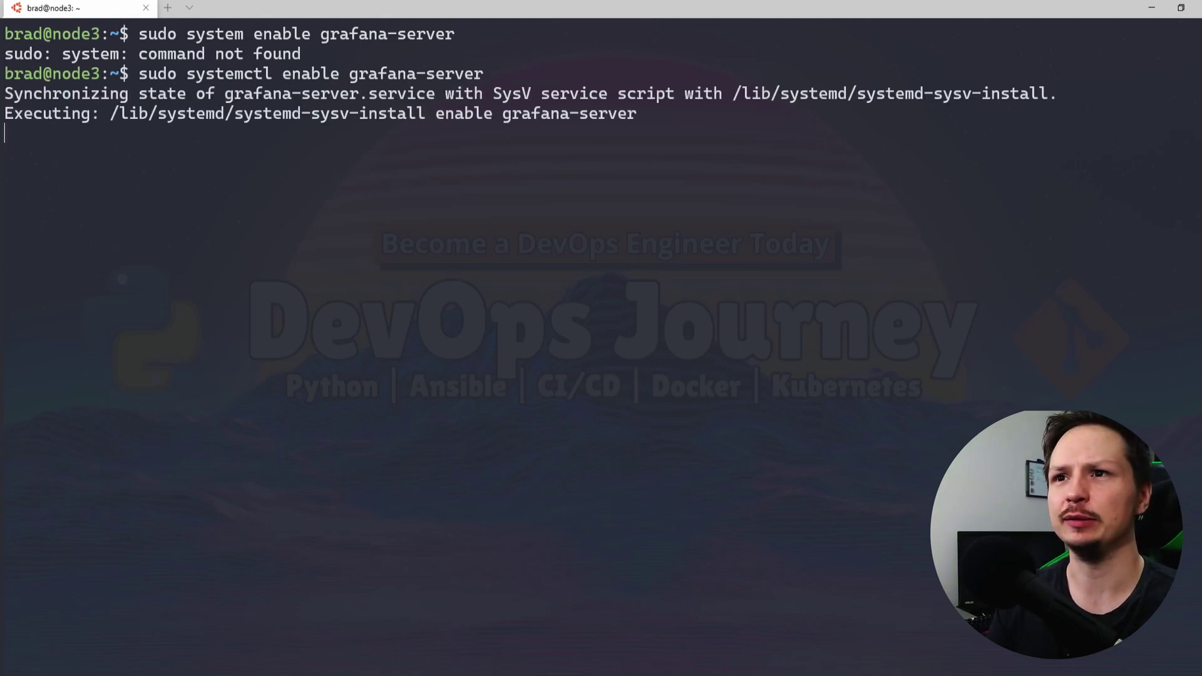
{"action": "key", "text": "Return"}
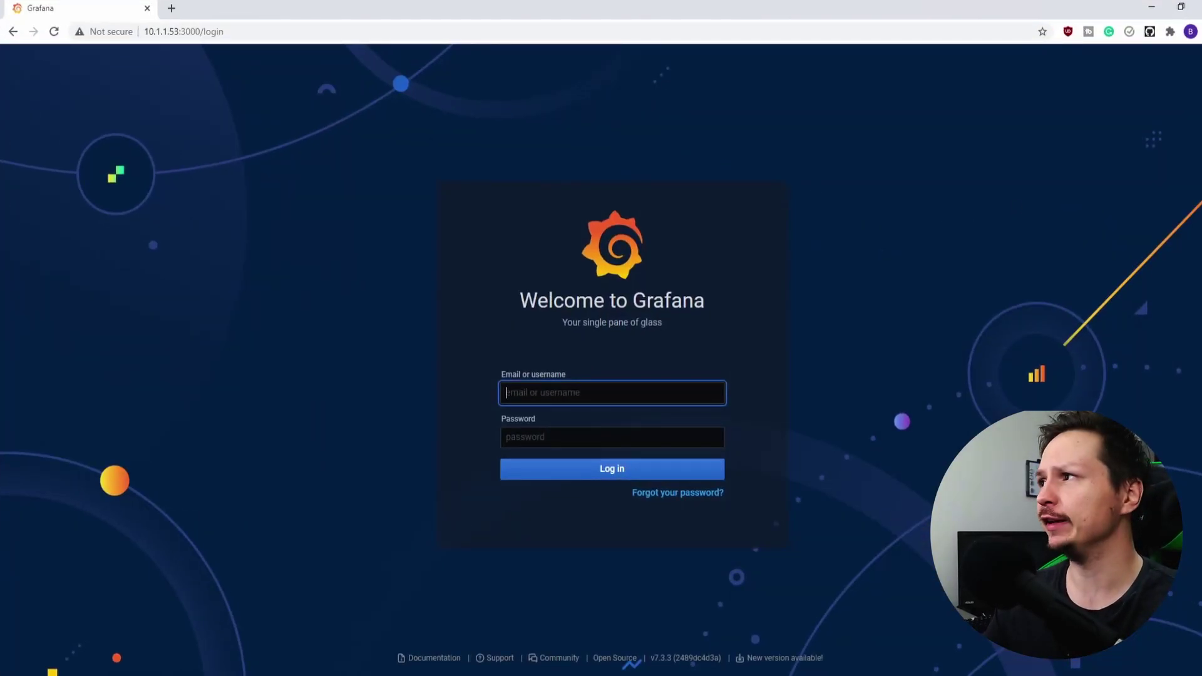
Log in to Grafana as admin with the default credentials
{"action": "left_click", "coordinate": [800, 376]}
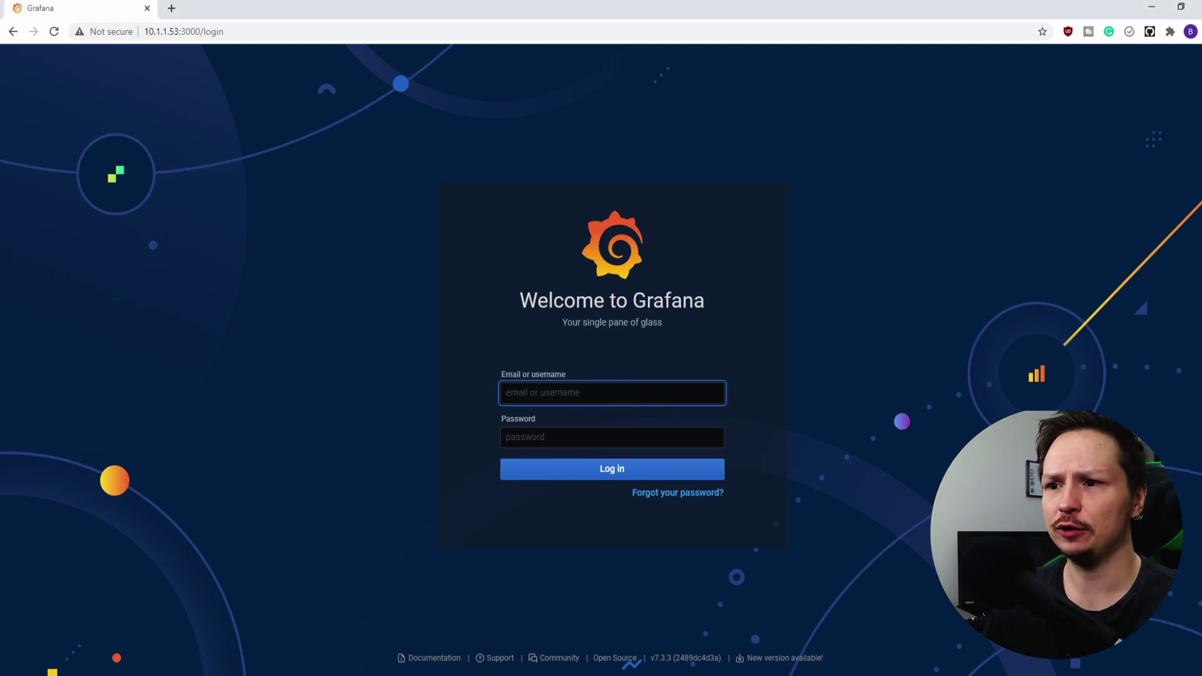
{"action": "type", "text": "admin"}
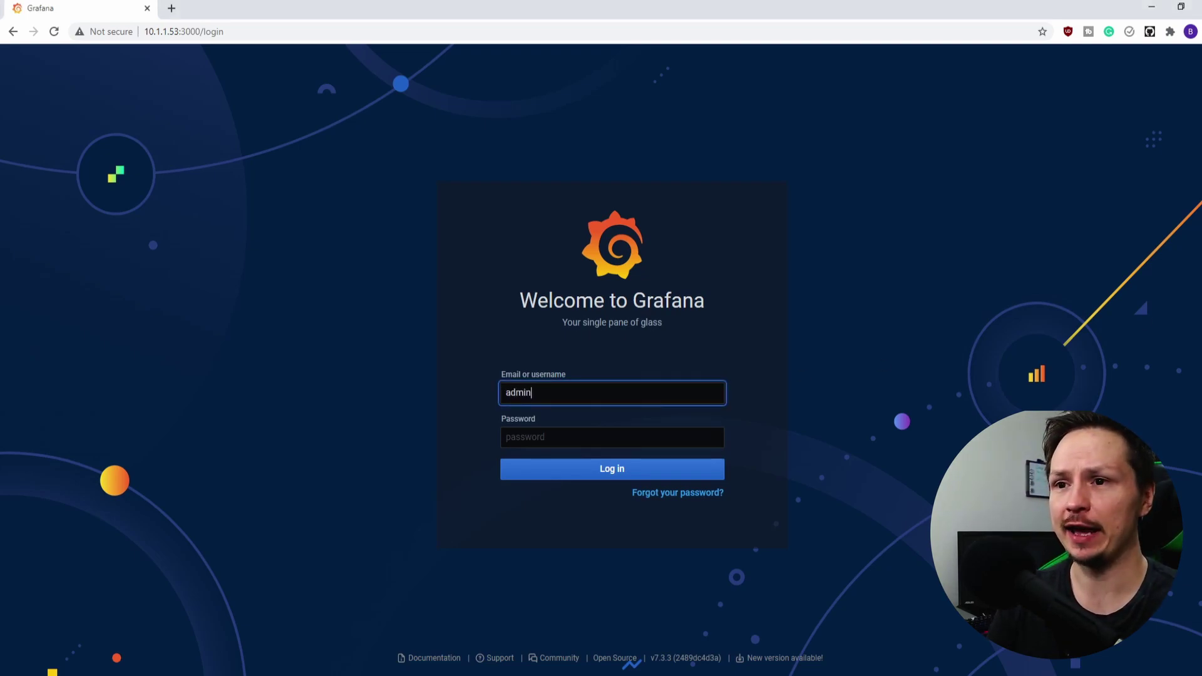
{"action": "key", "text": "Tab"}
{"action": "type", "text": "admin"}
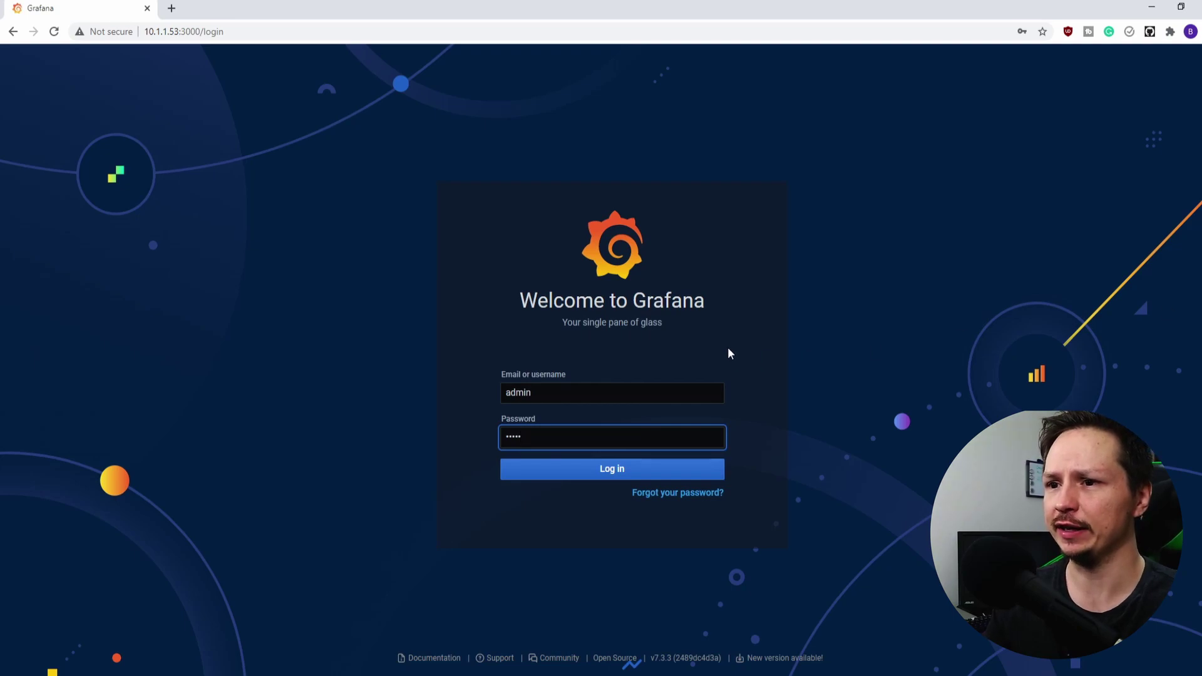
{"action": "left_click", "coordinate": [587, 476]}
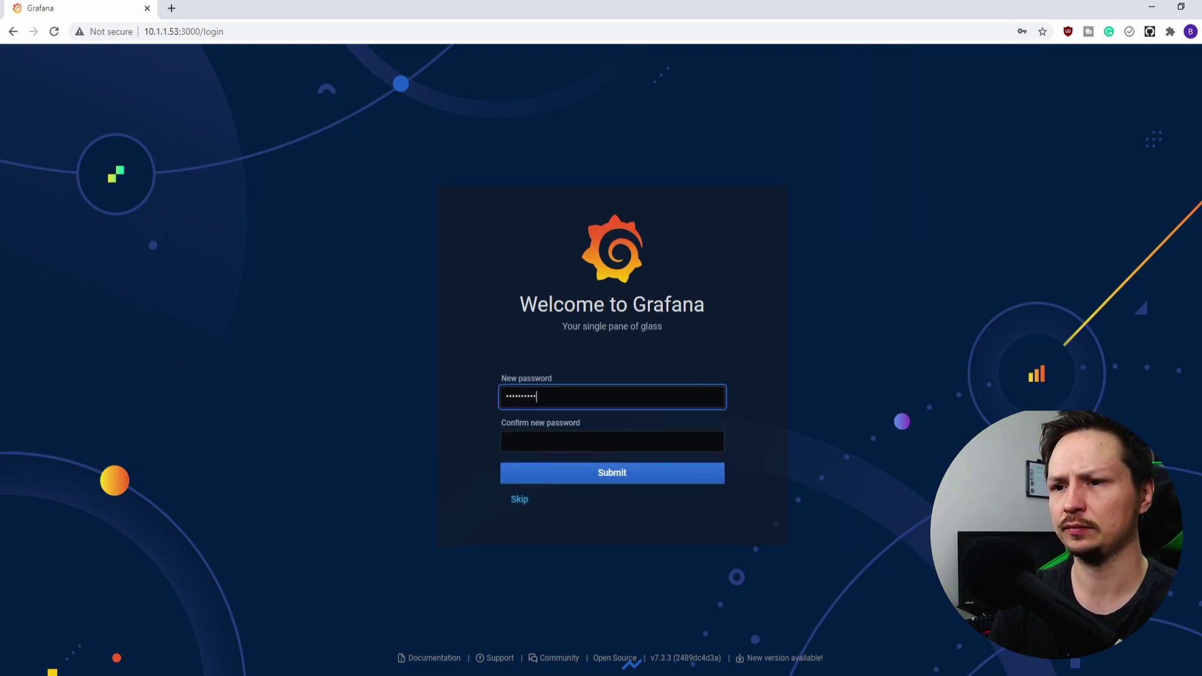
Enter and confirm a new administrator password, then submit it
{"action": "key", "text": "Tab"}
{"action": "type", "text": "•••••••"}
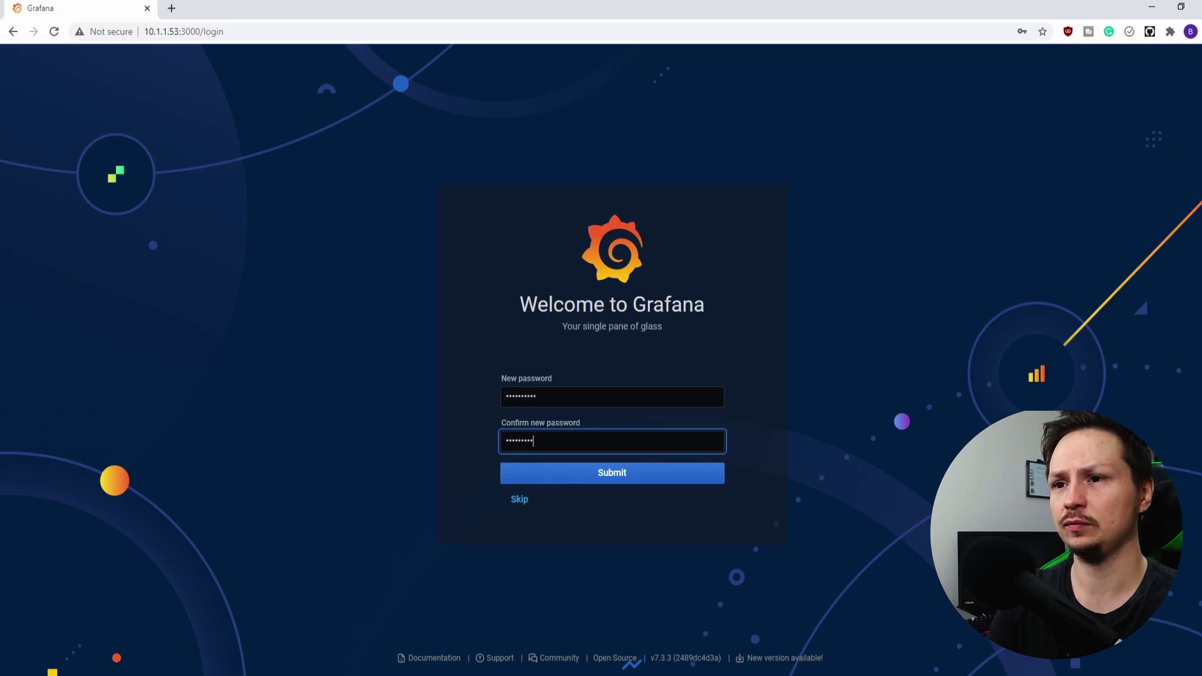
{"action": "left_click", "coordinate": [620, 478]}
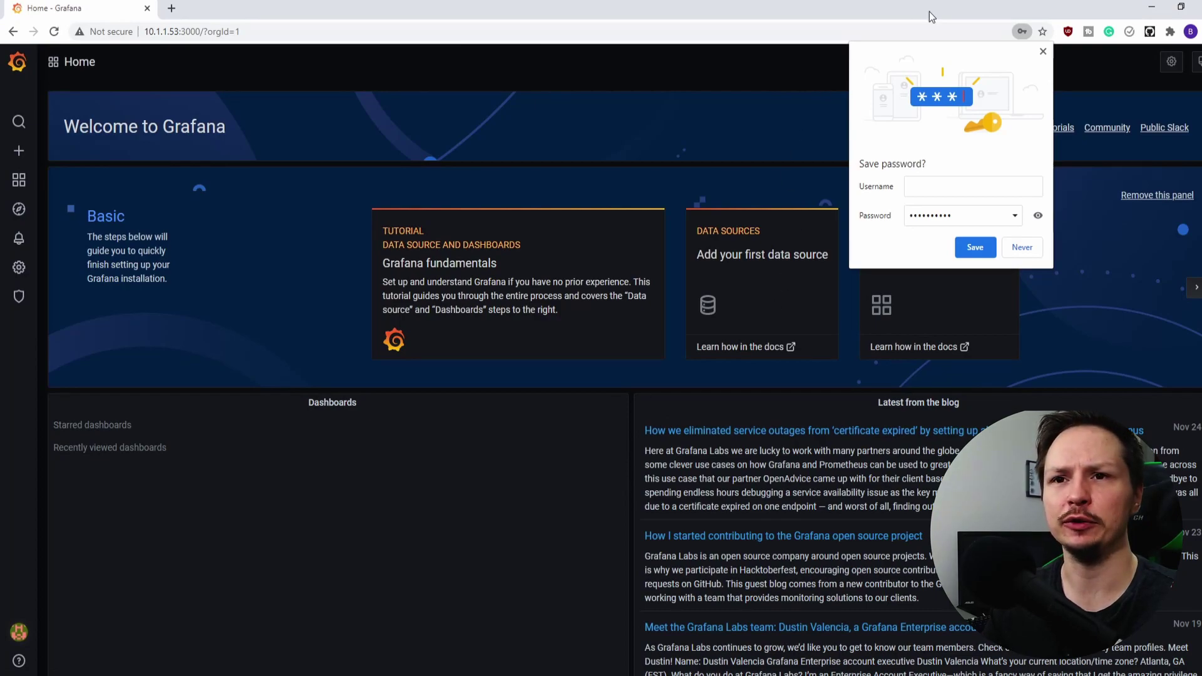
Dismiss the save-password prompt and go from Configuration > Data Sources to Add data source
{"action": "left_click", "coordinate": [1043, 51]}
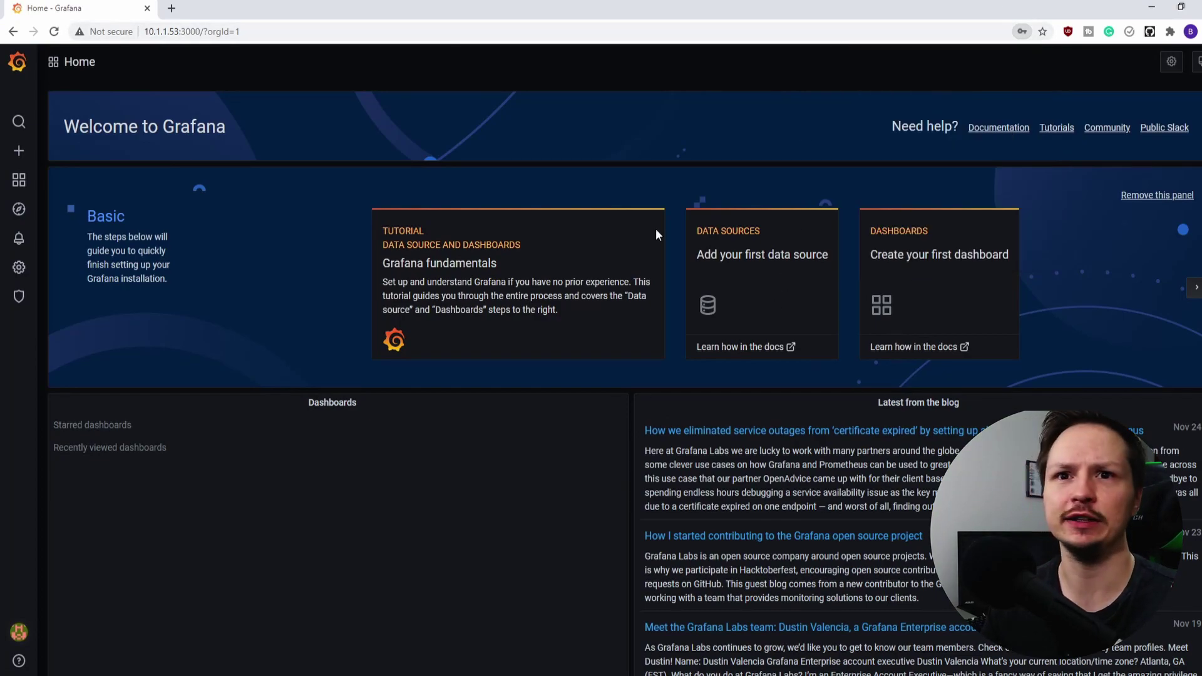
{"action": "mouse_move", "coordinate": [39, 181]}
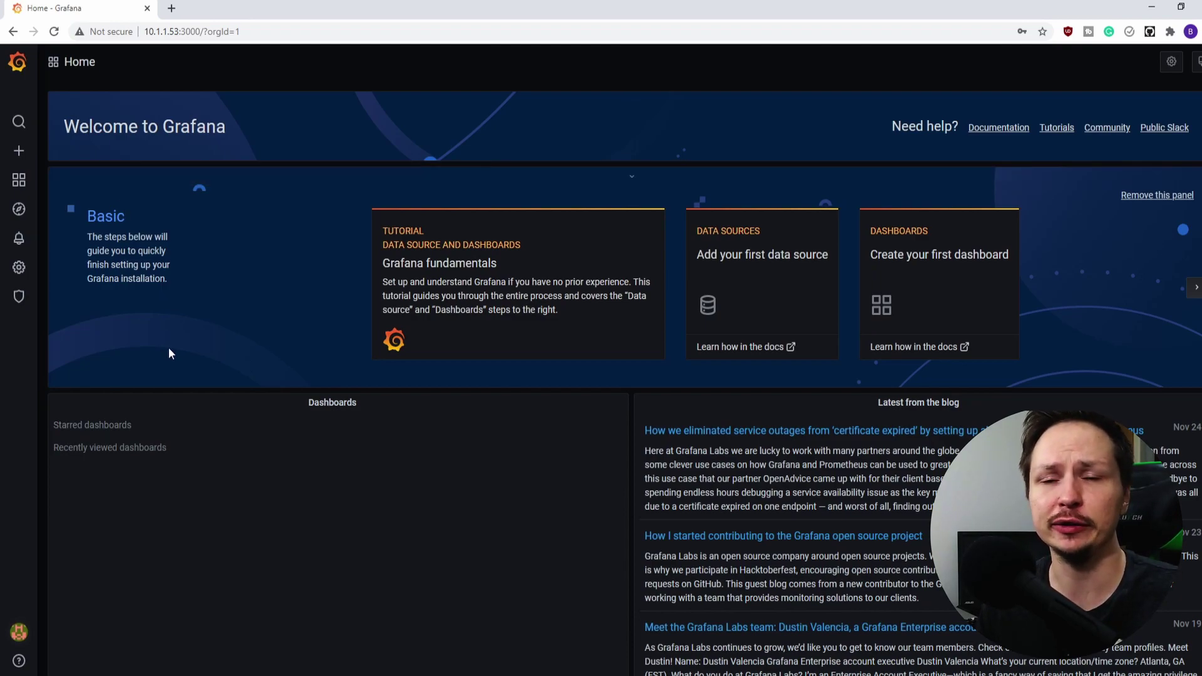
{"action": "mouse_move", "coordinate": [28, 268]}
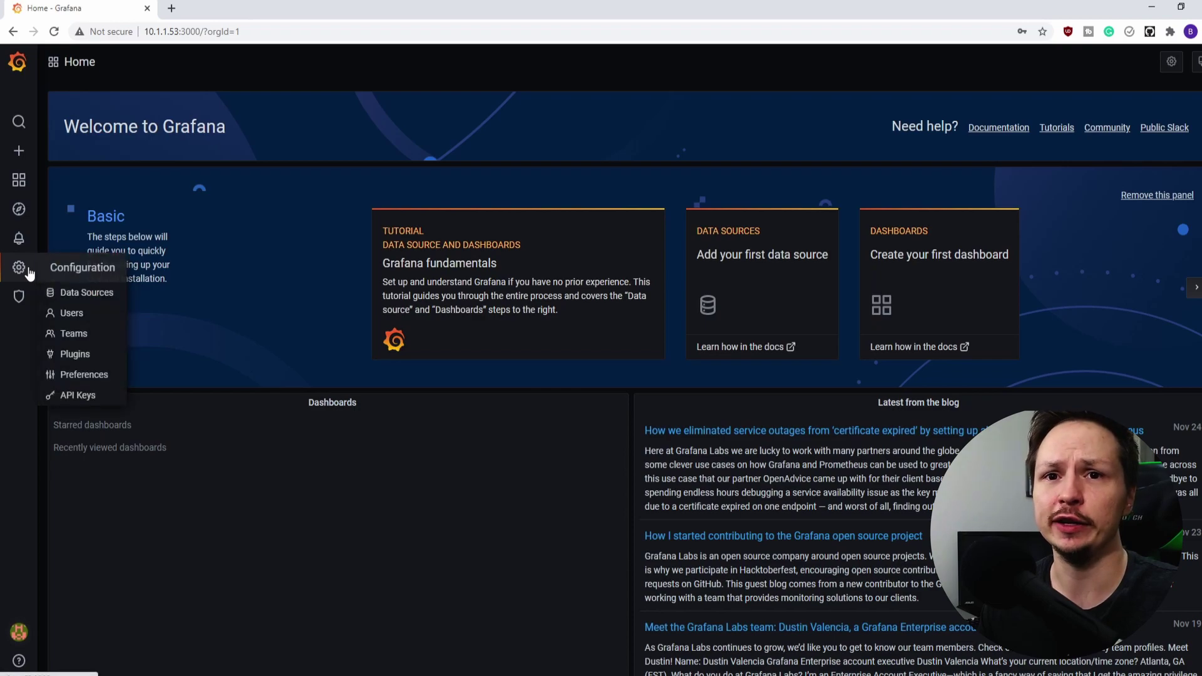
{"action": "left_click", "coordinate": [98, 297]}
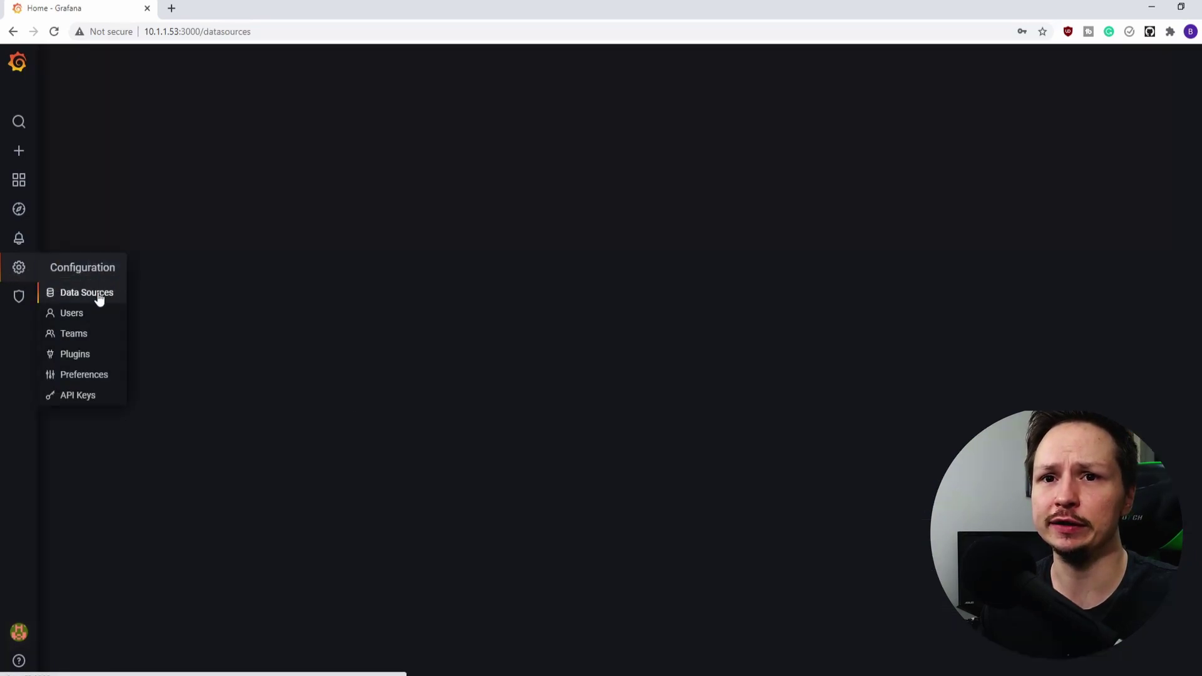
{"action": "left_click_drag", "start_coordinate": [623, 241], "coordinate": [661, 249]}
{"action": "left_click", "coordinate": [660, 250]}
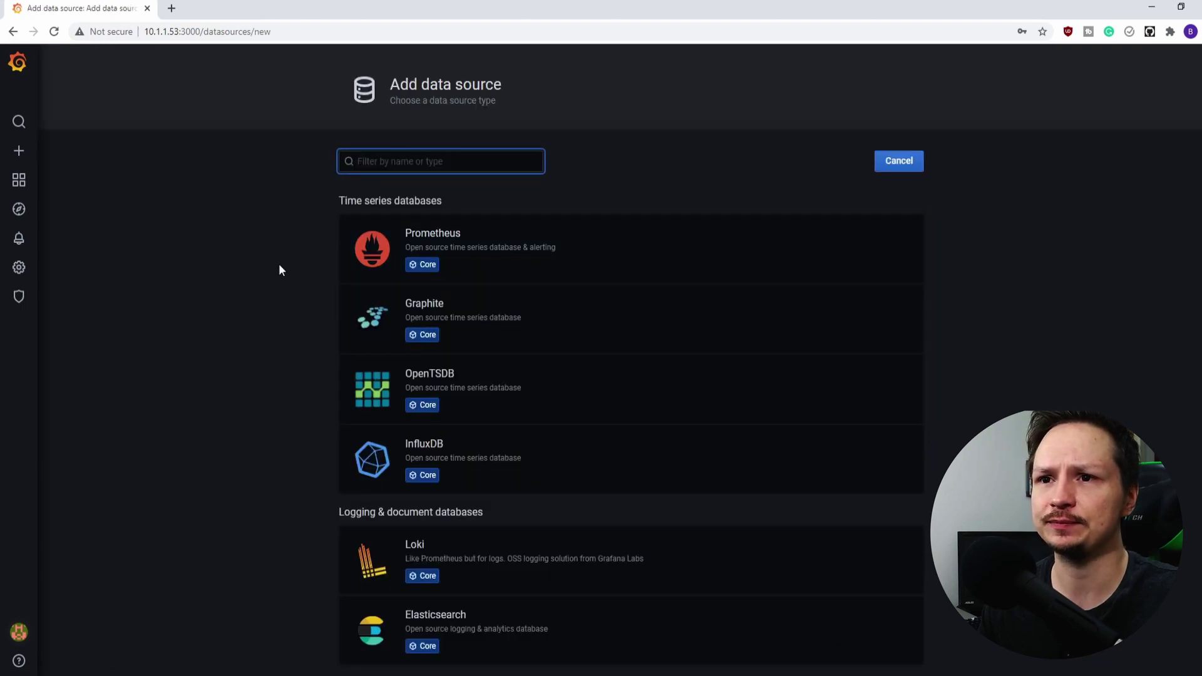
{"action": "mouse_move", "coordinate": [608, 247]}
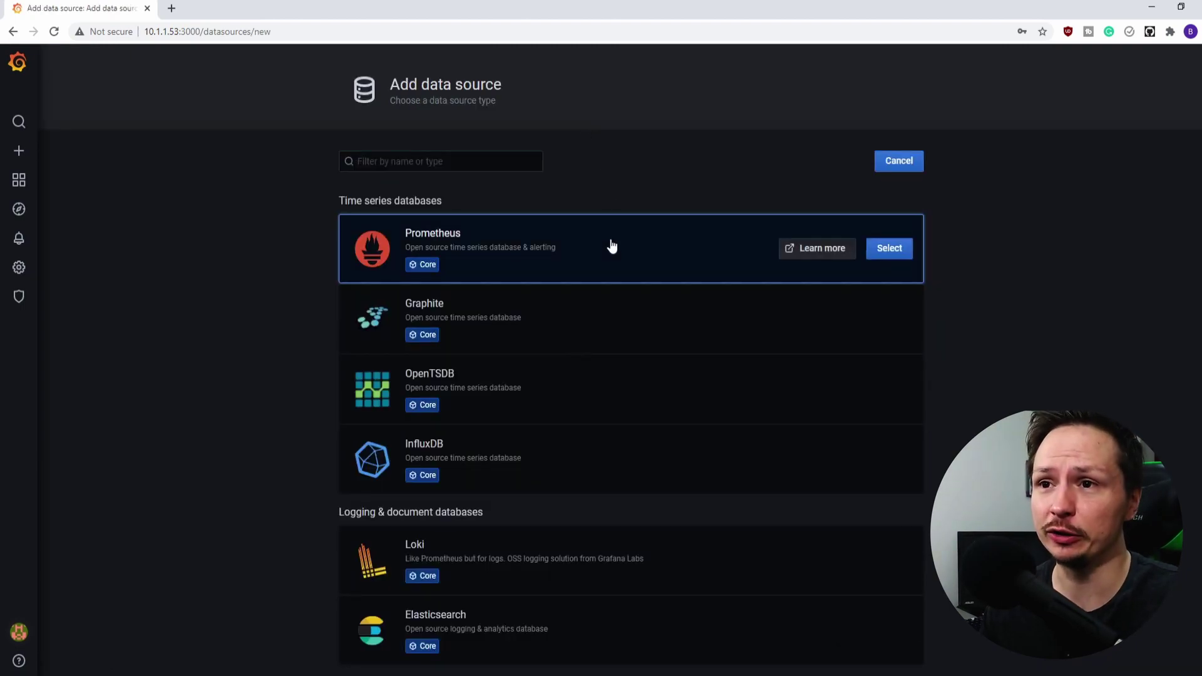
{"action": "mouse_move", "coordinate": [523, 476]}
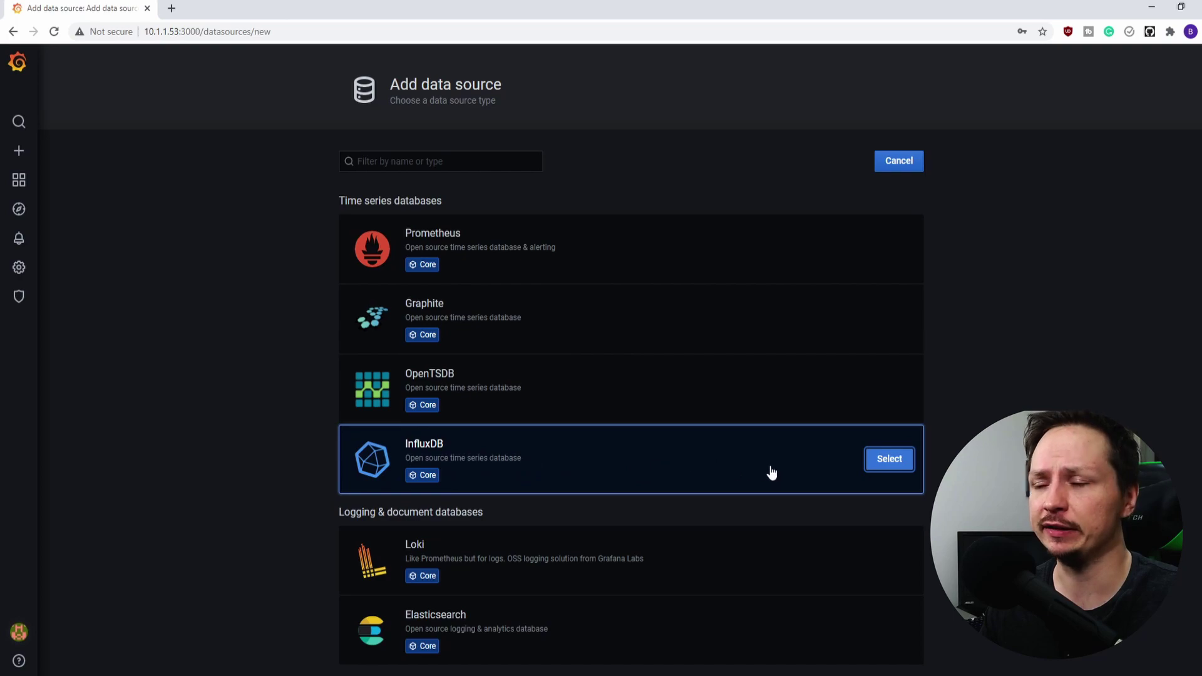
{"action": "left_click", "coordinate": [890, 461]}
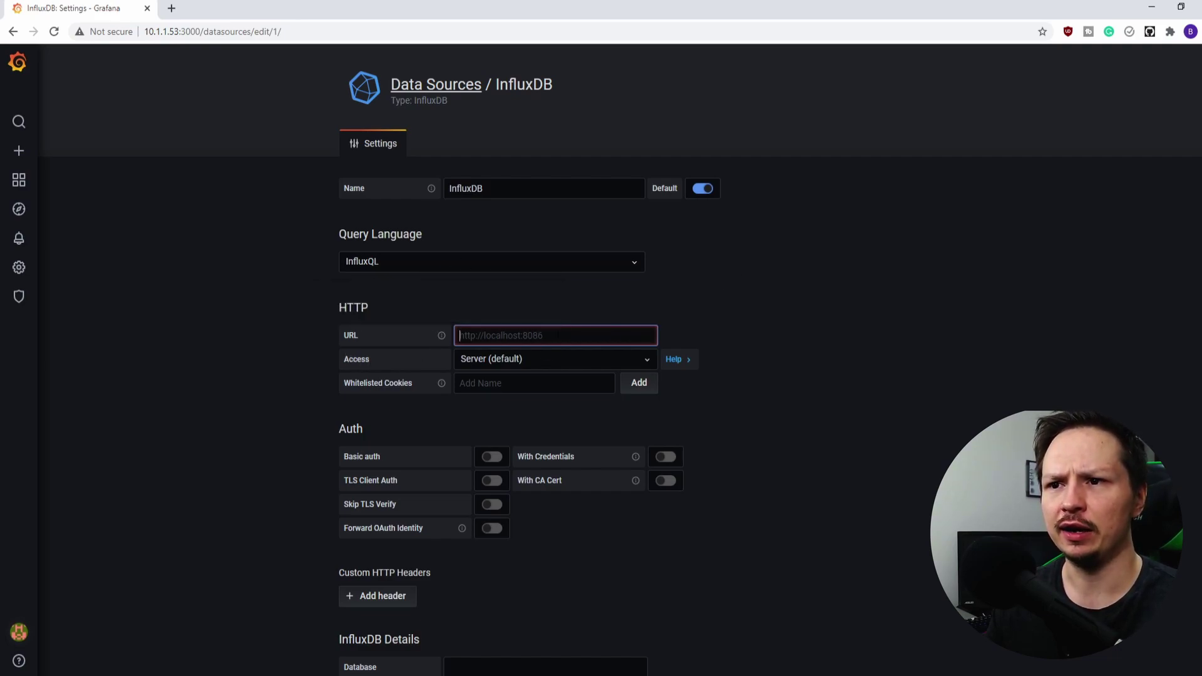
{"action": "type", "text": "http://localhost:"}
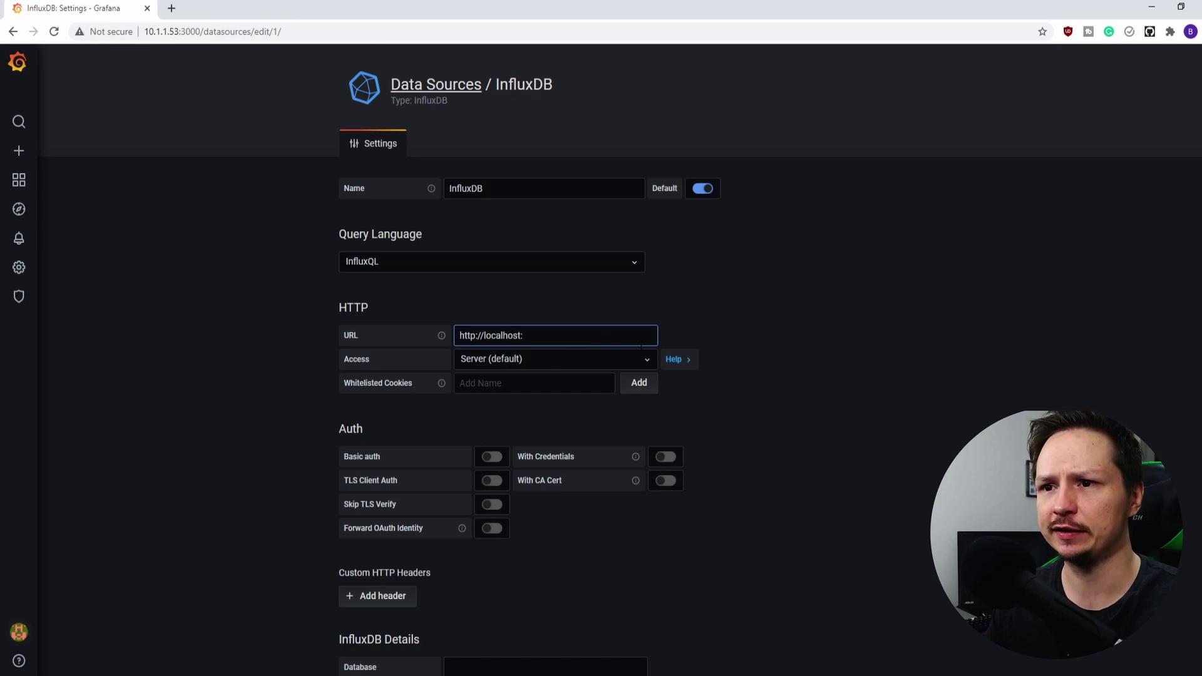
{"action": "type", "text": "8086"}
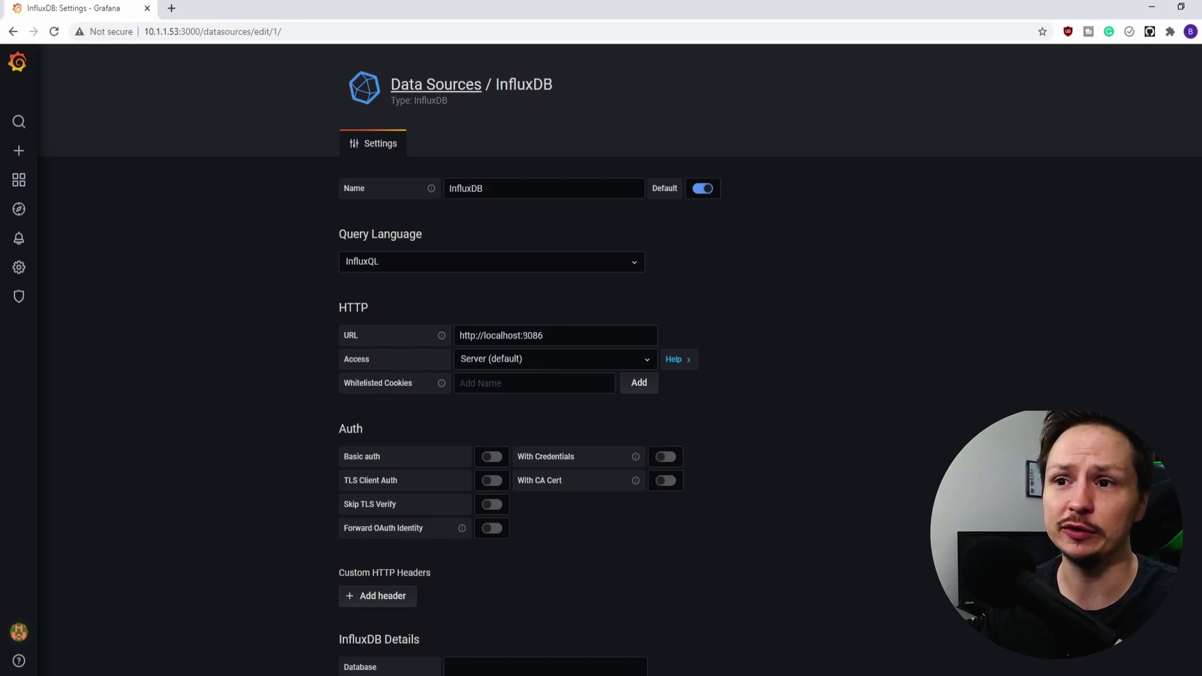
{"action": "left_click_drag", "start_coordinate": [521, 335], "coordinate": [488, 336]}
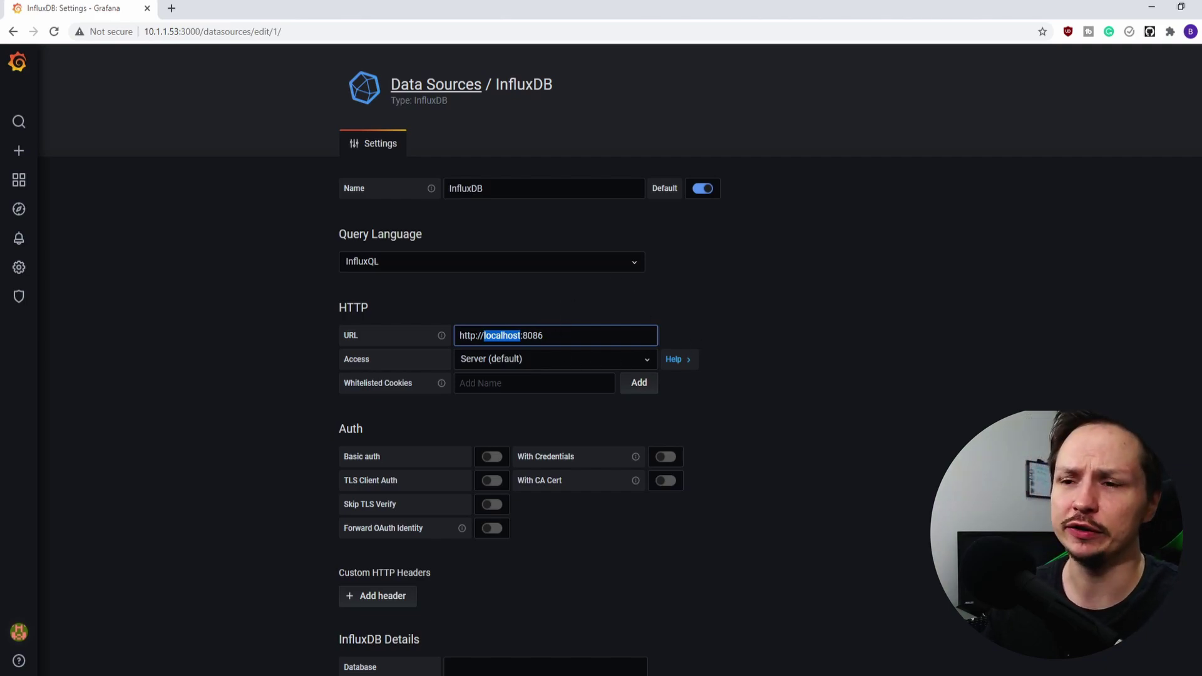
Set the database to rpi_monitoring and fill in the user and password fields
{"action": "scroll", "coordinate": [536, 426], "scroll_direction": "down", "scroll_amount": 3}
{"action": "left_click", "coordinate": [548, 467]}
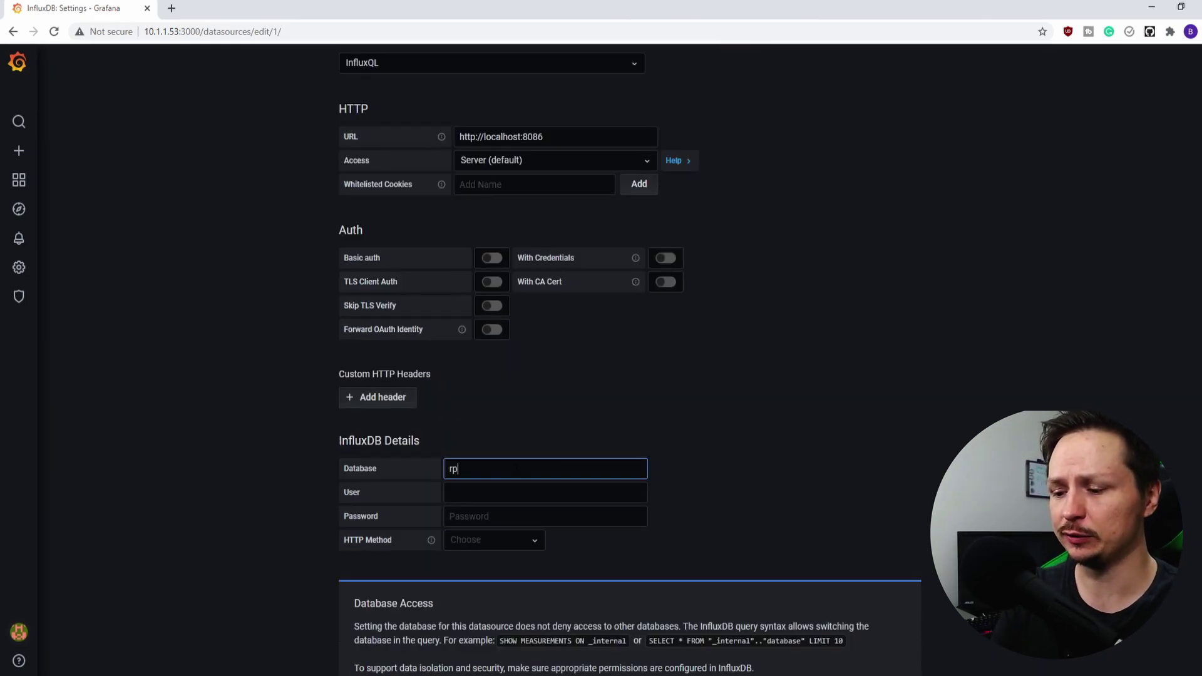
{"action": "type", "text": "rpi_monito"}
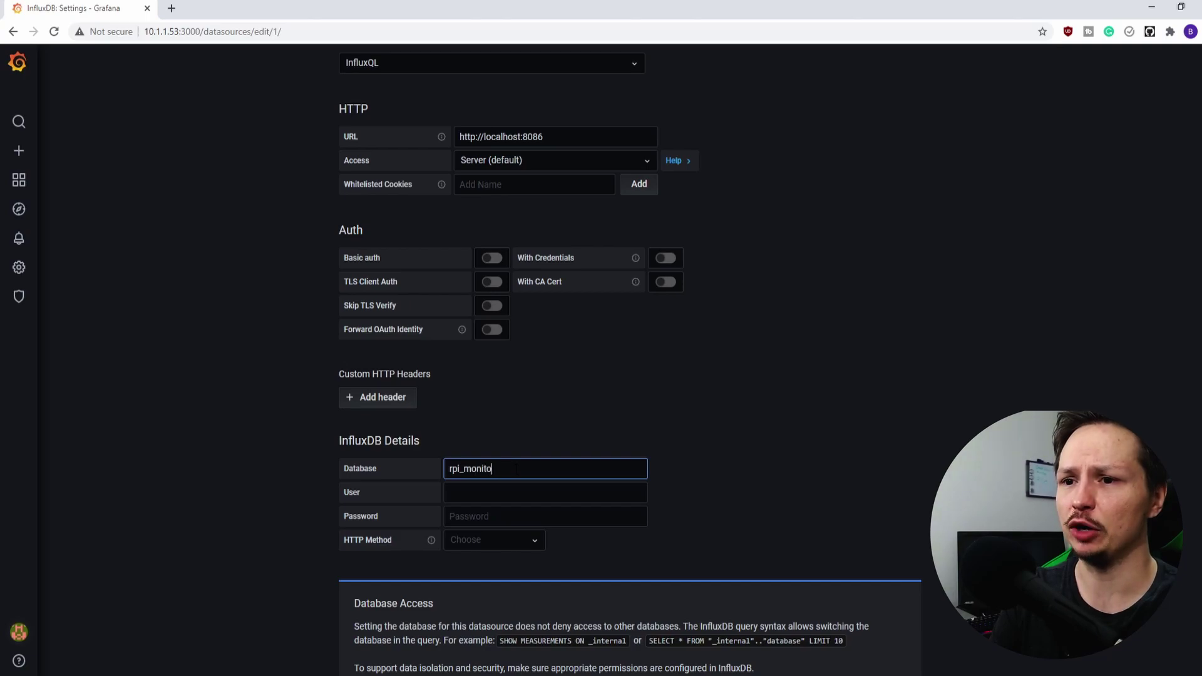
{"action": "type", "text": "ring"}
{"action": "key", "text": "Tab"}
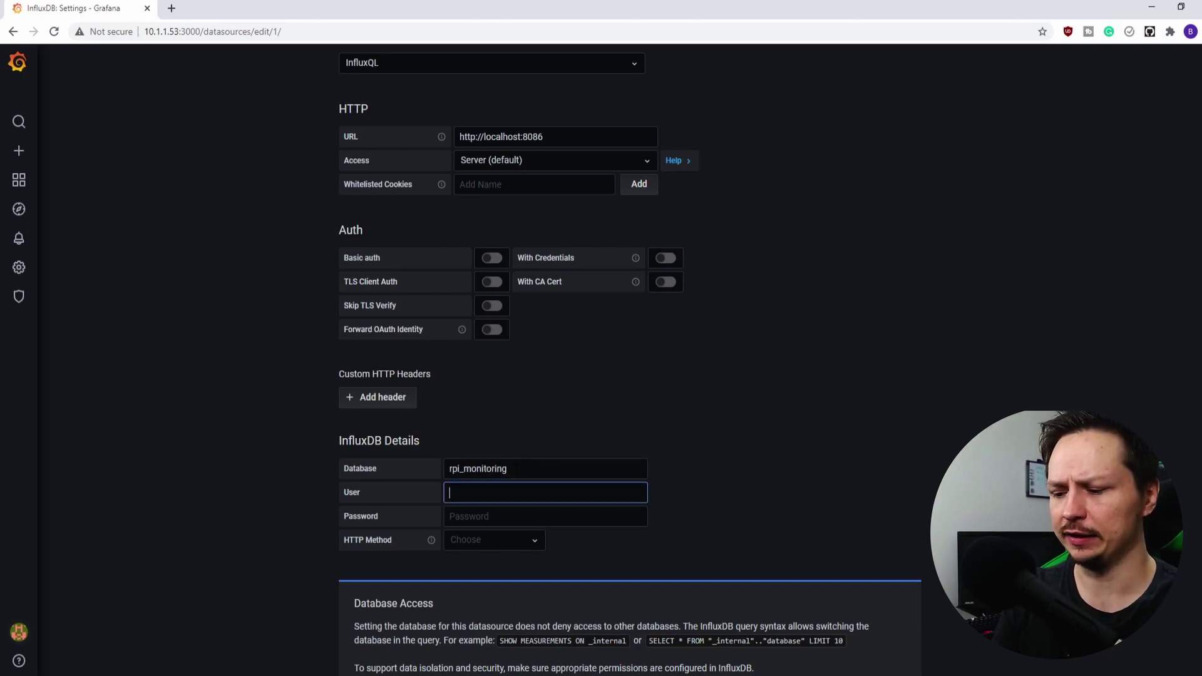
{"action": "key", "text": "Tab"}
{"action": "type", "text": "r"}
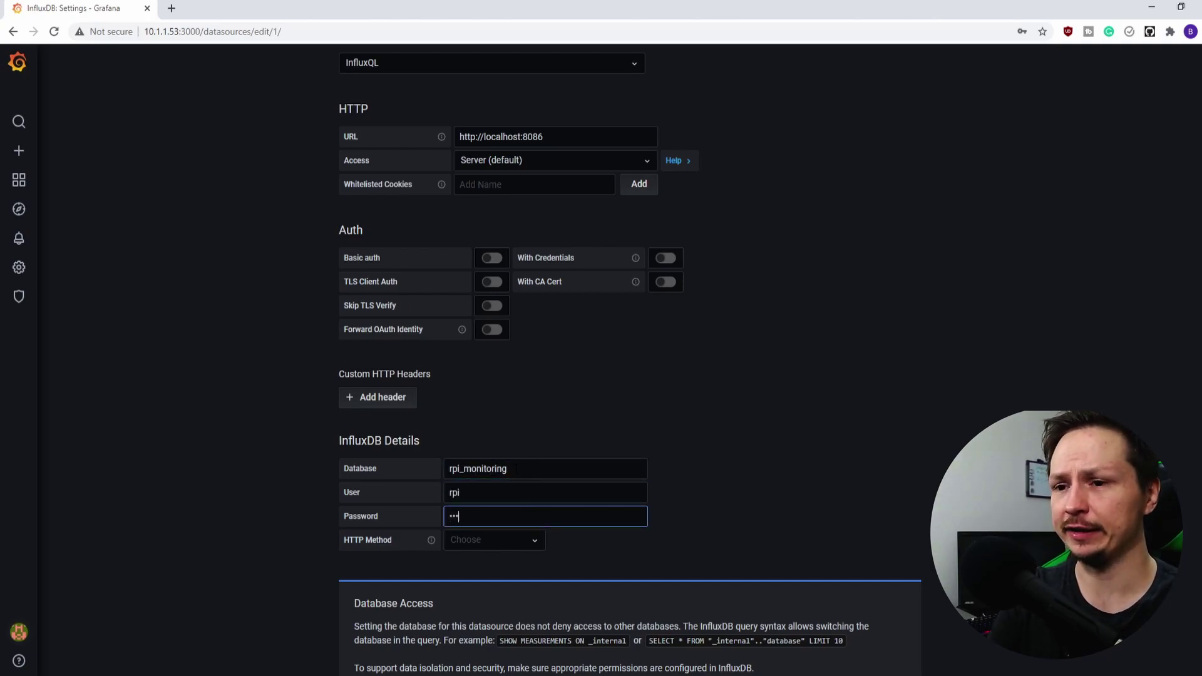
Save and test the InfluxDB data source, then return to the data sources list
{"action": "scroll", "coordinate": [564, 348], "scroll_direction": "down", "scroll_amount": 3}
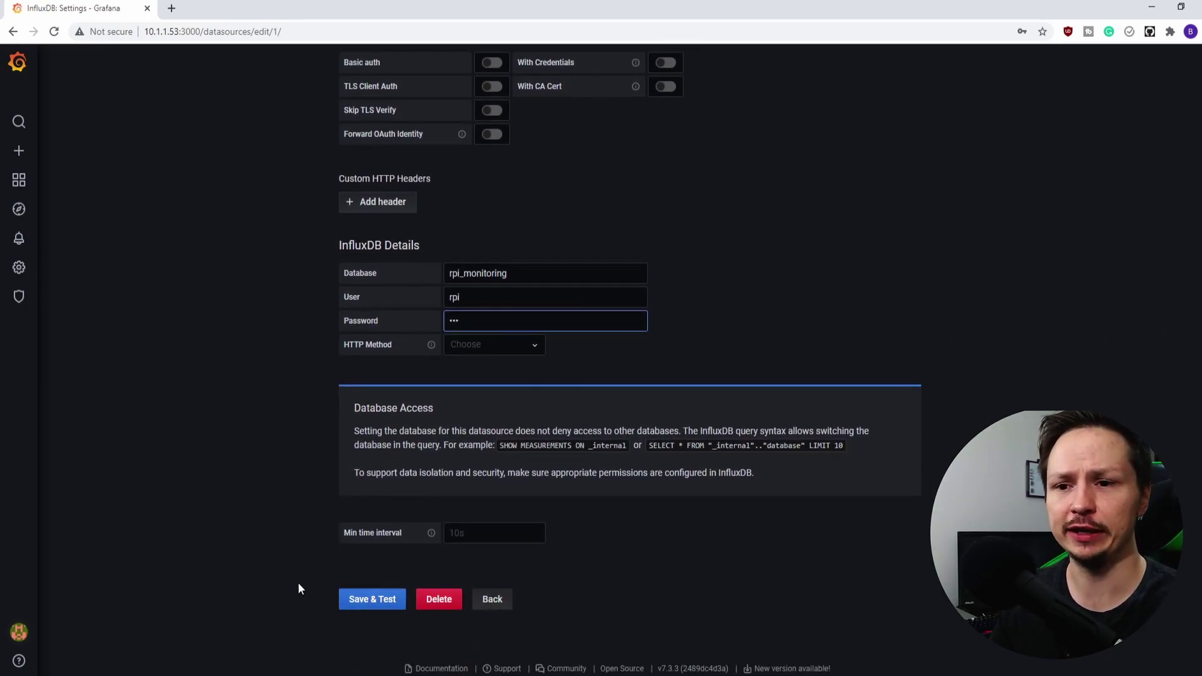
{"action": "left_click", "coordinate": [386, 603]}
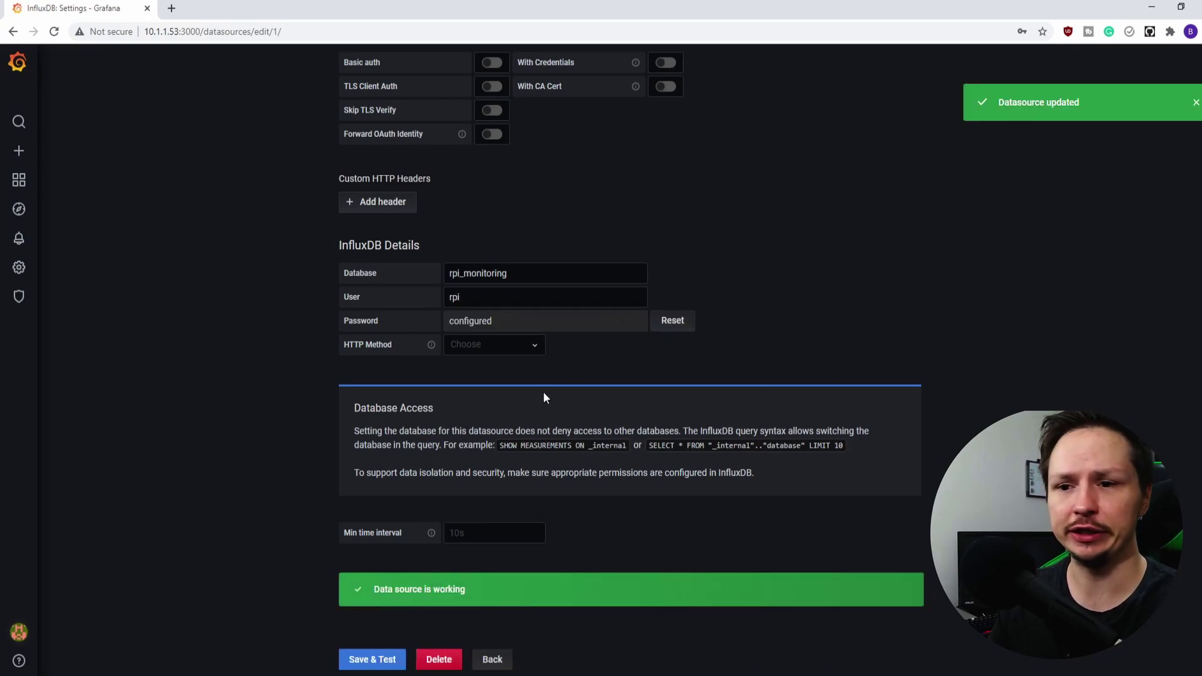
{"action": "left_click", "coordinate": [491, 660]}
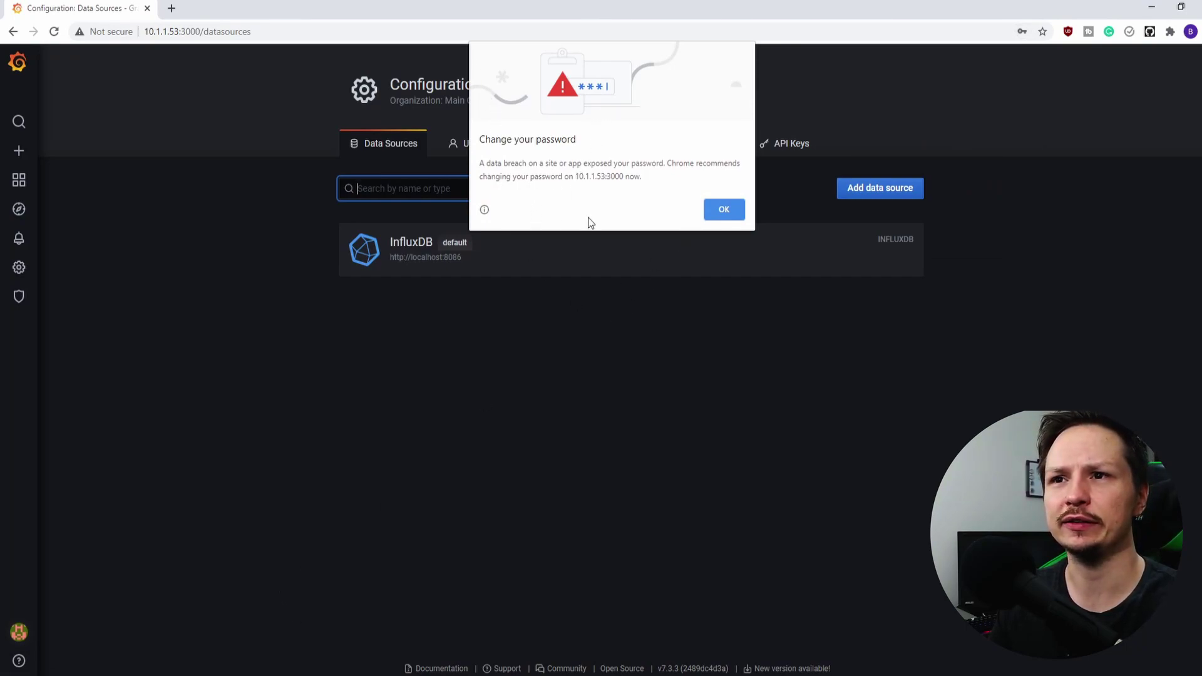
{"action": "left_click", "coordinate": [739, 213]}
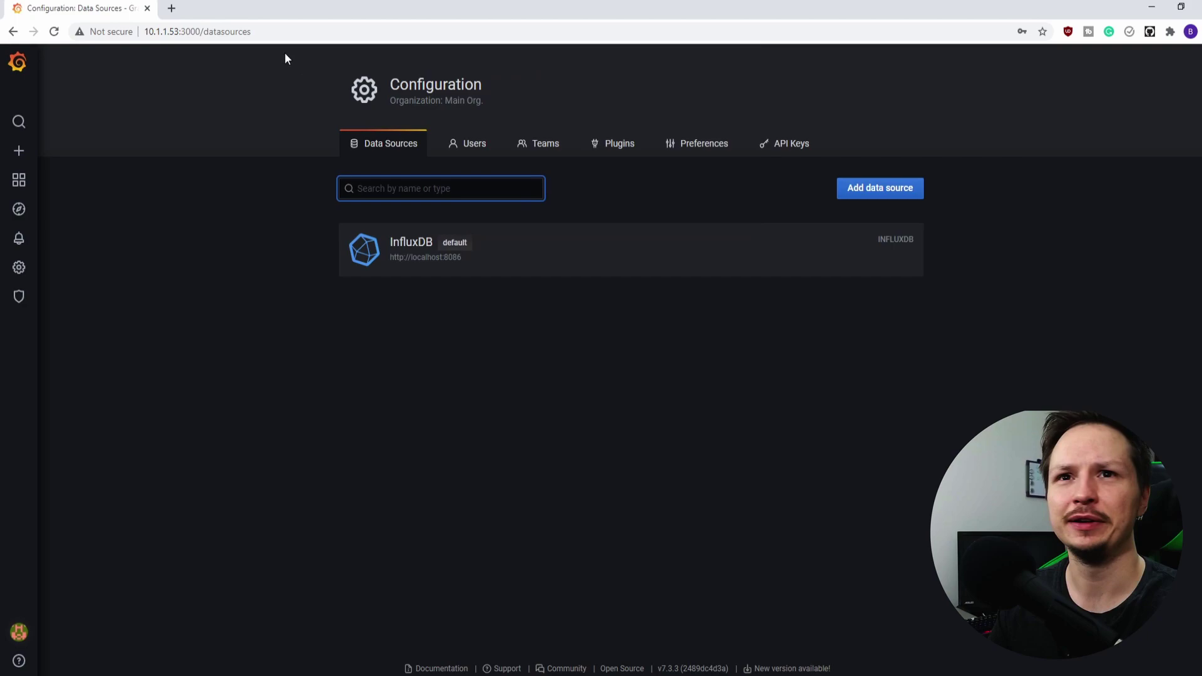
{"action": "left_click", "coordinate": [99, 33]}
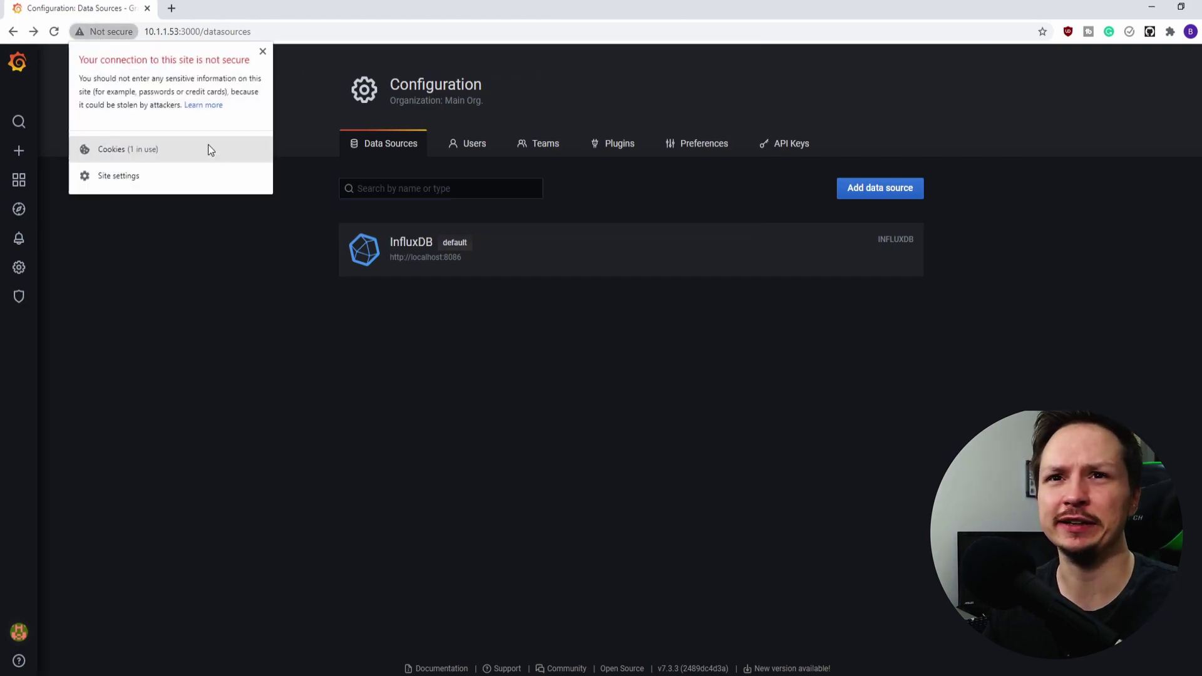
{"action": "left_click", "coordinate": [263, 50]}
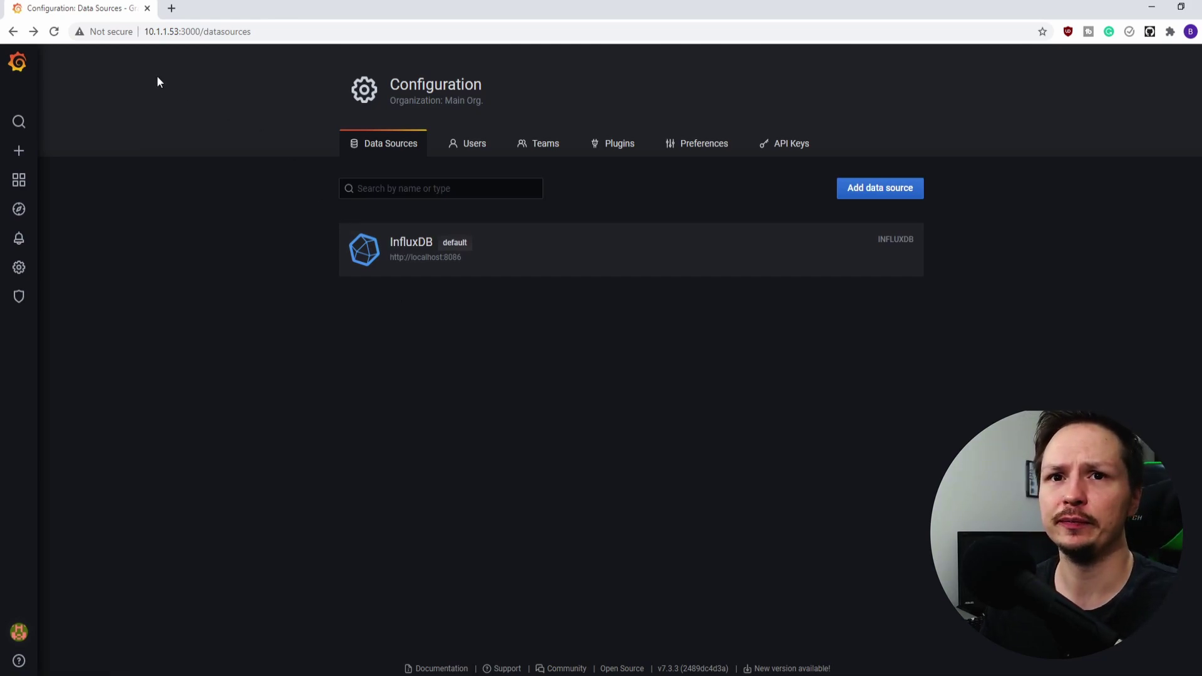
Load Grafana.com dashboard 10578 on the dashboard import page
{"action": "mouse_move", "coordinate": [19, 153]}
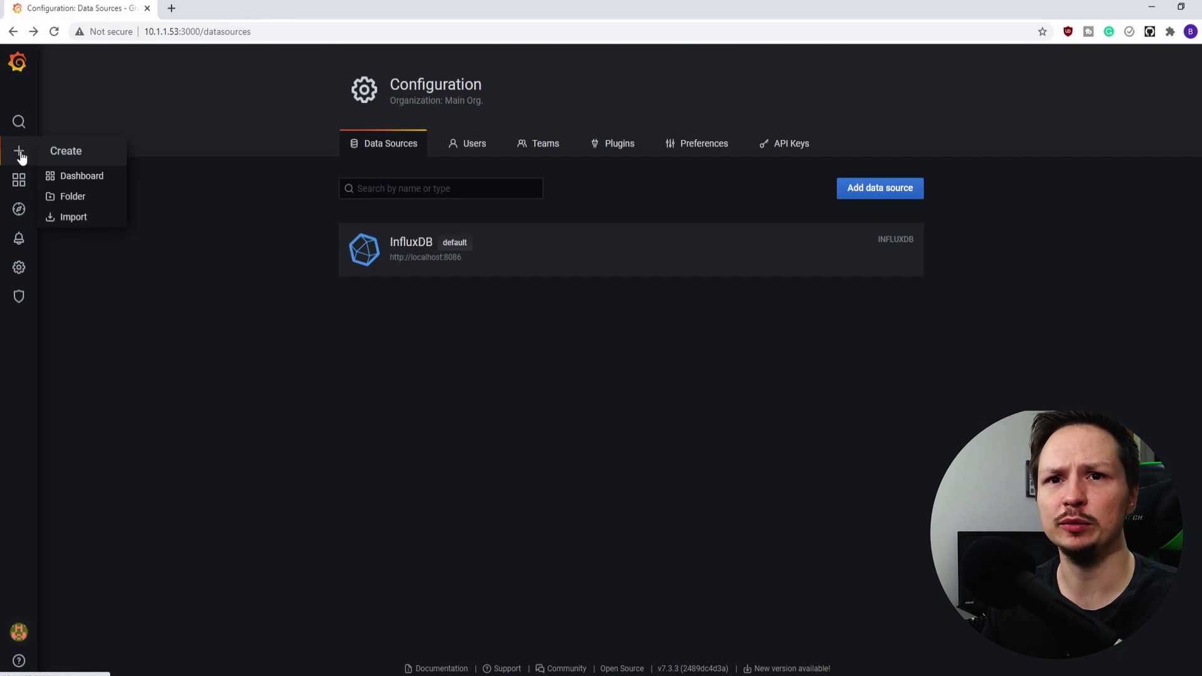
{"action": "left_click", "coordinate": [82, 221]}
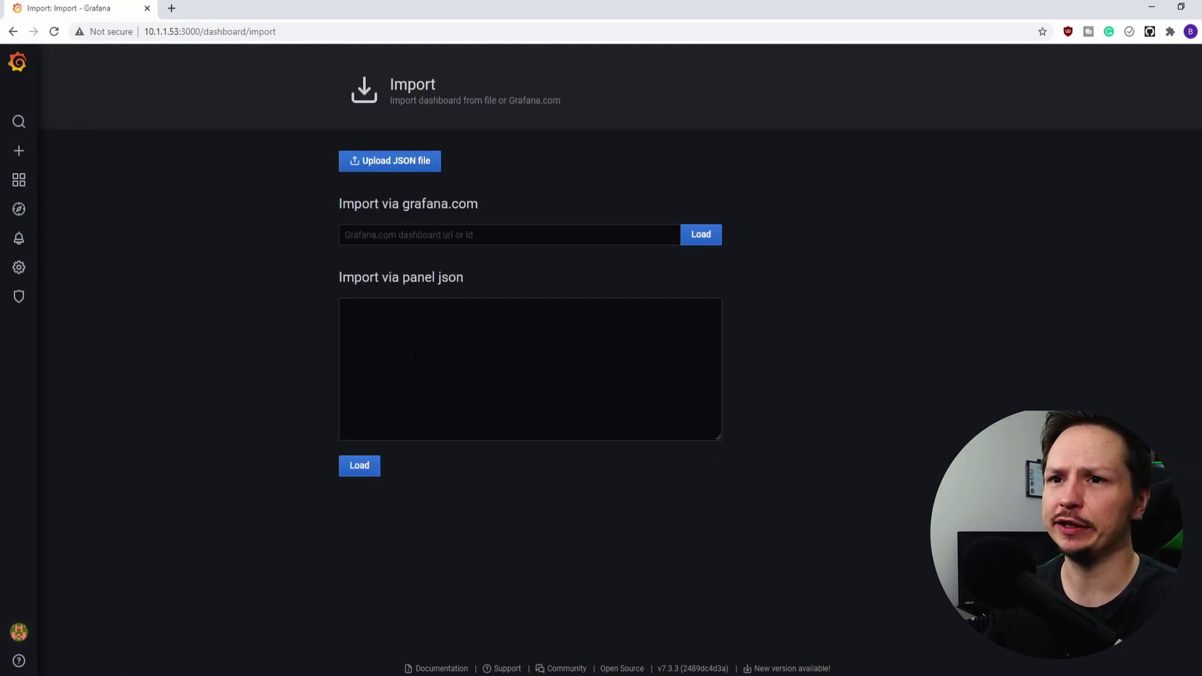
{"action": "left_click", "coordinate": [499, 234]}
{"action": "type", "text": "10578"}
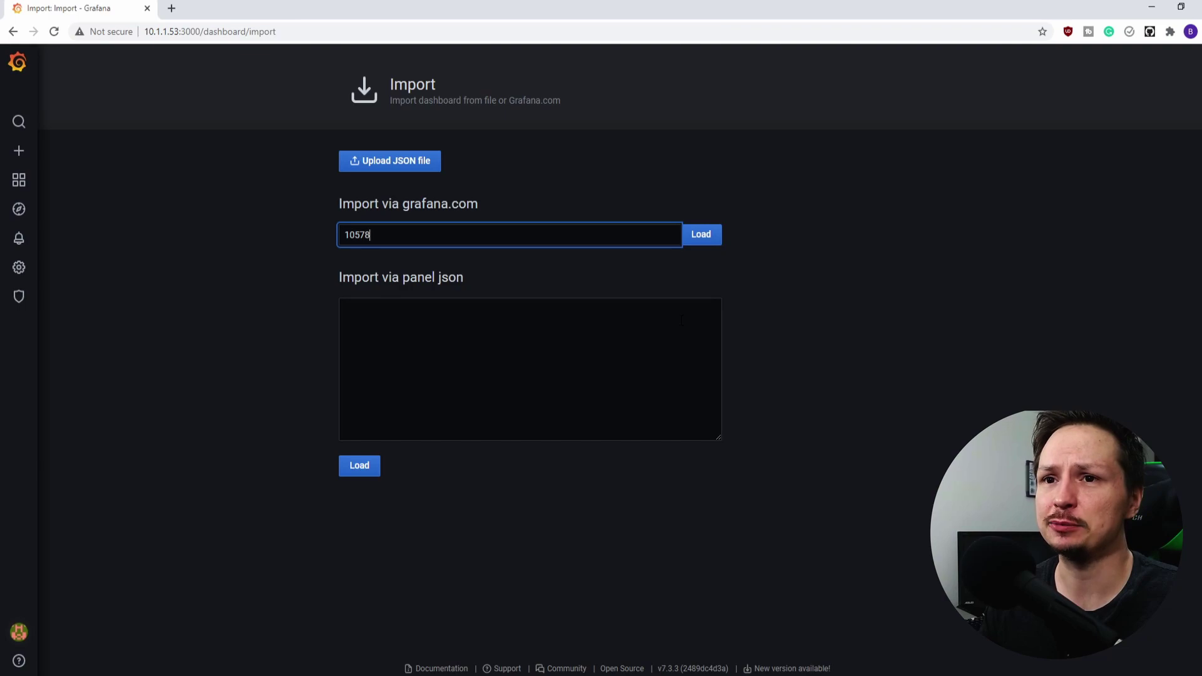
{"action": "left_click", "coordinate": [272, 381]}
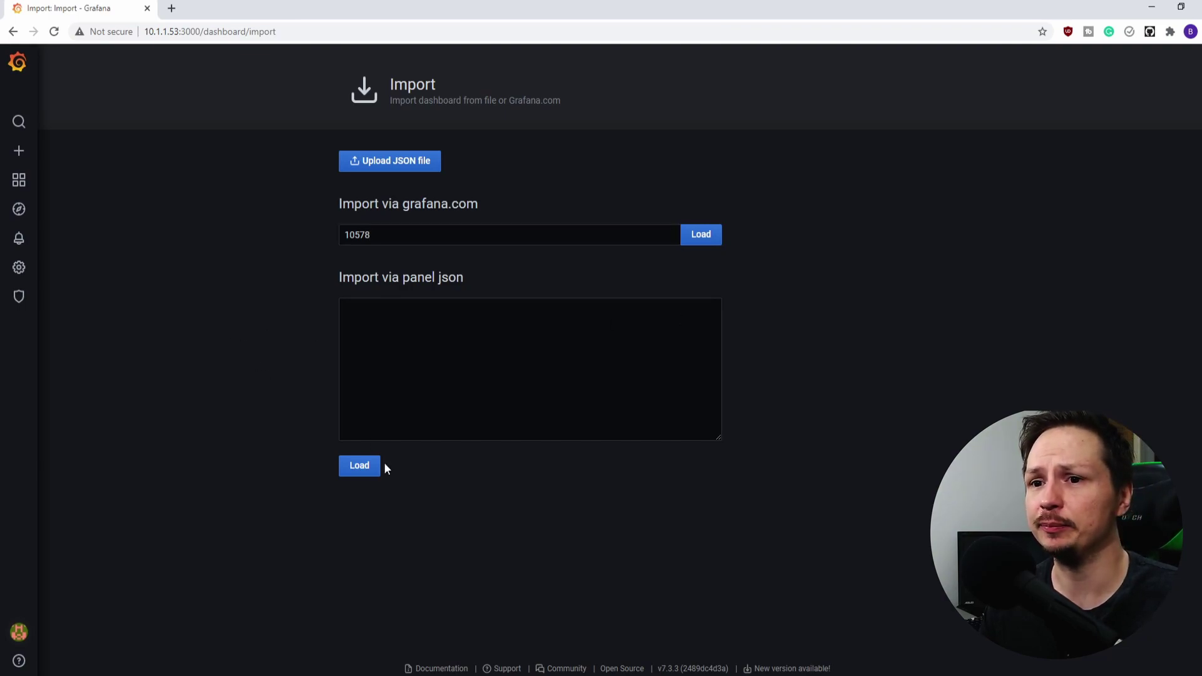
{"action": "left_click", "coordinate": [373, 471]}
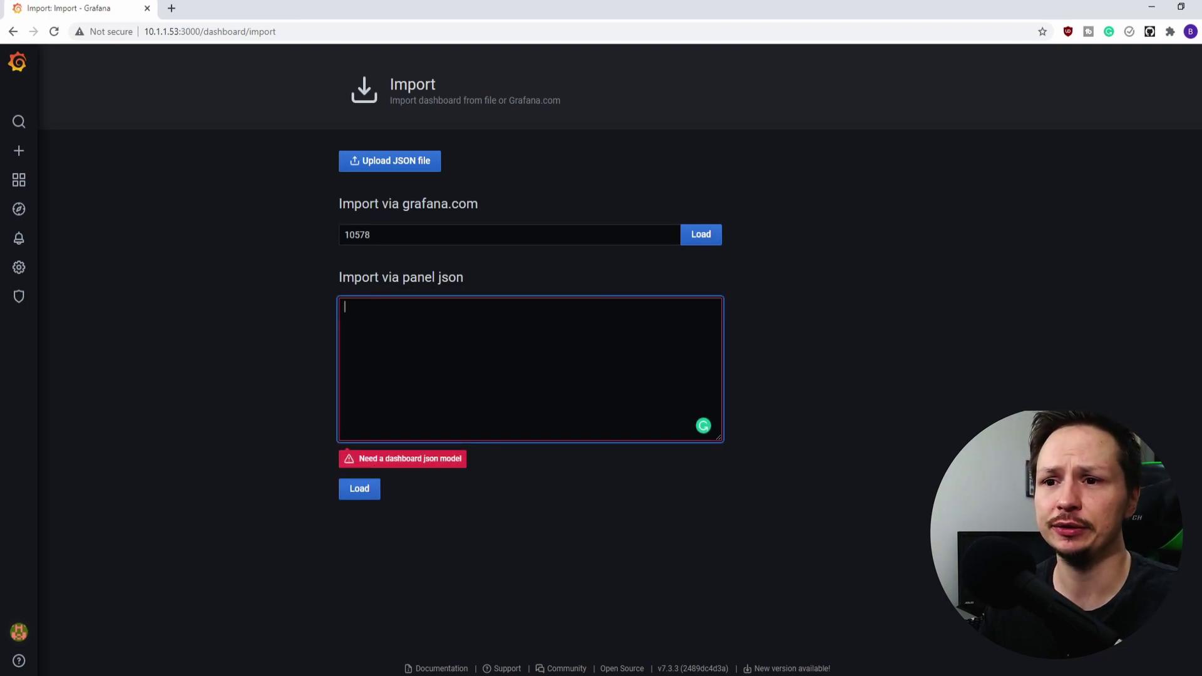
{"action": "left_click", "coordinate": [313, 466]}
{"action": "left_click", "coordinate": [702, 237]}
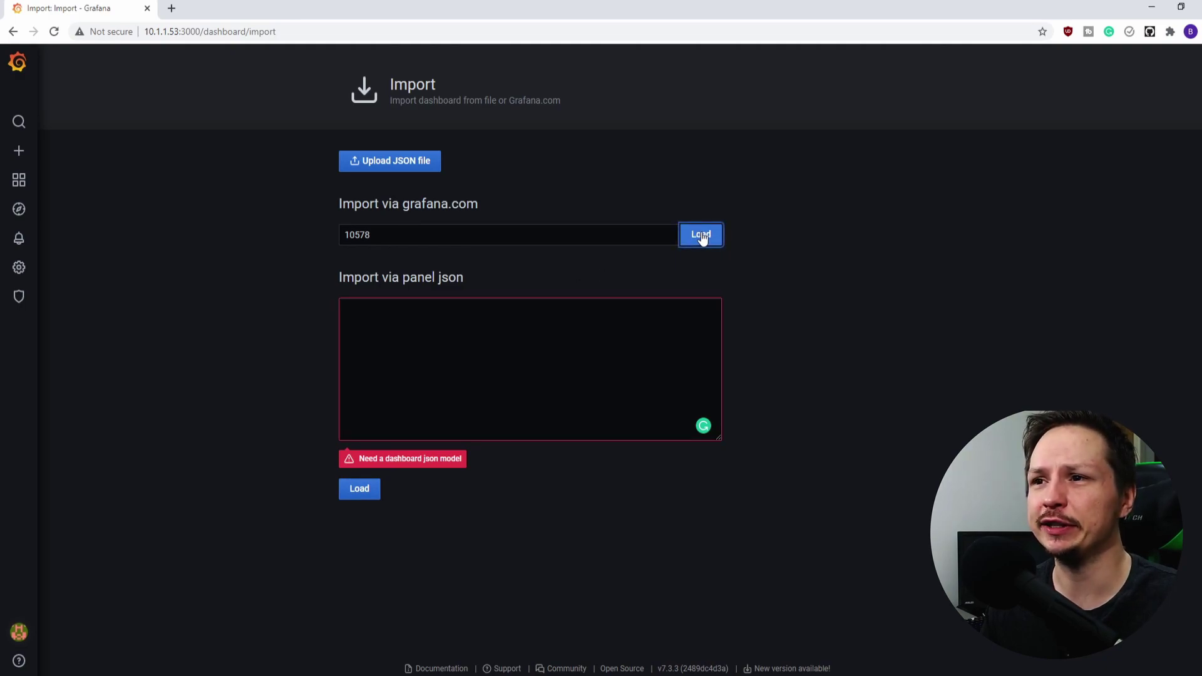
Import the Raspberry Pi Monitoring dashboard using InfluxDB as its data source
{"action": "left_click", "coordinate": [361, 513]}
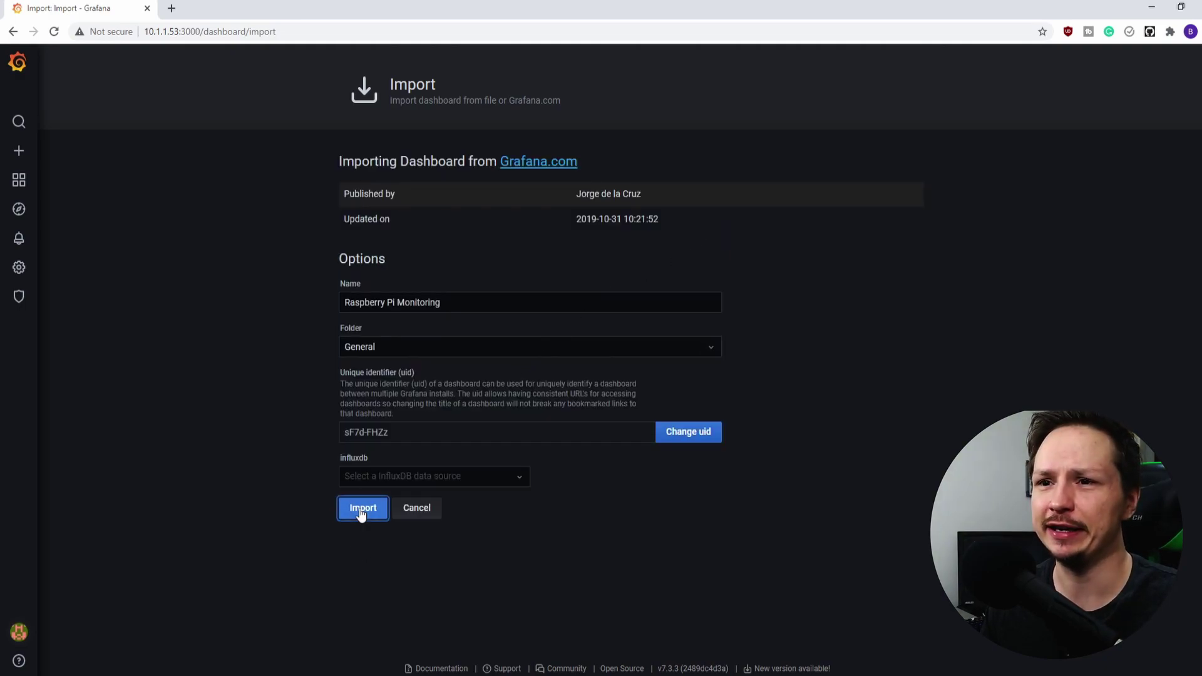
{"action": "left_click", "coordinate": [481, 478]}
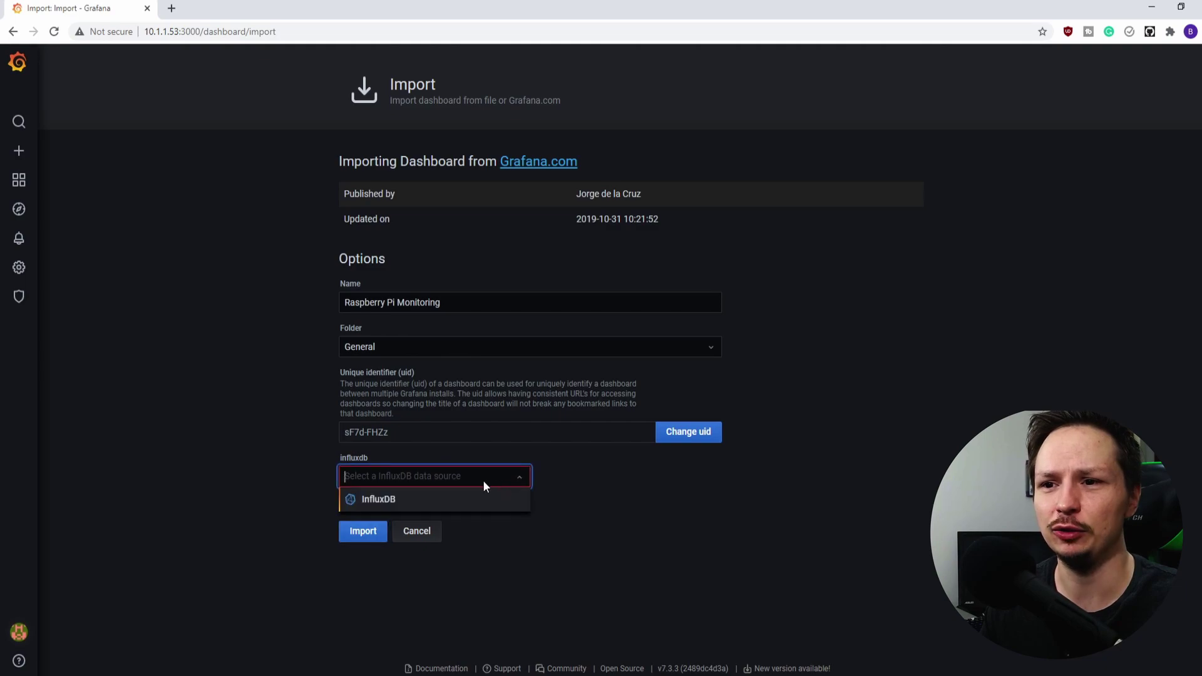
{"action": "left_click", "coordinate": [388, 500]}
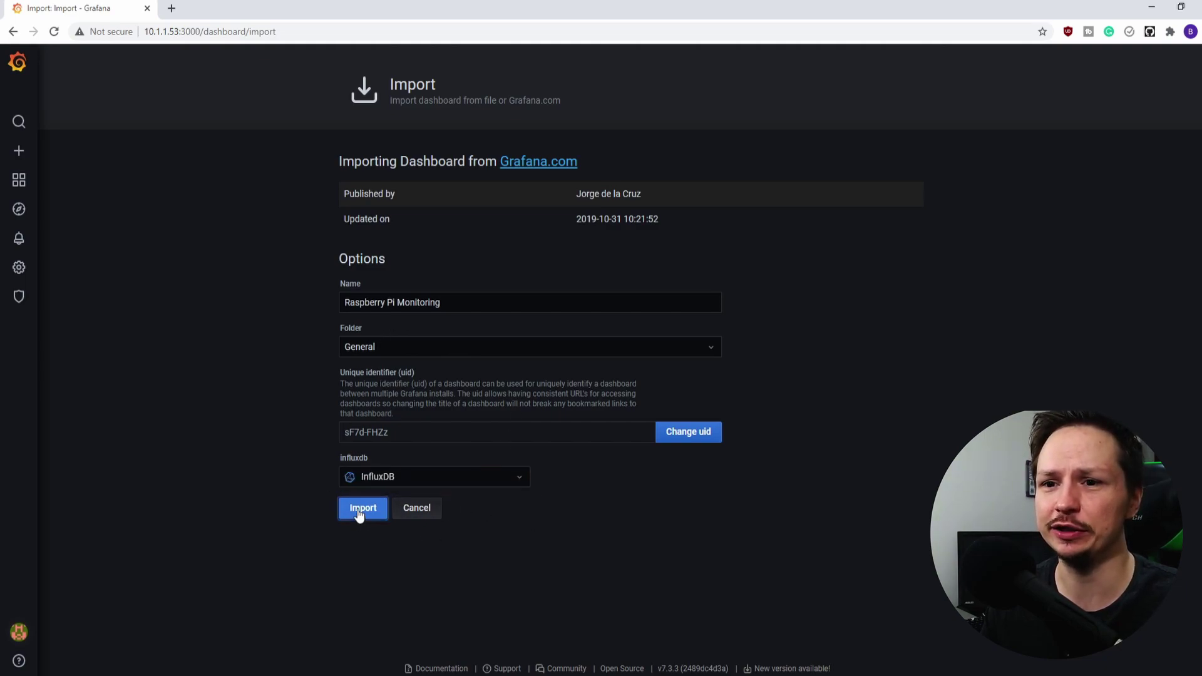
{"action": "left_click", "coordinate": [361, 509]}
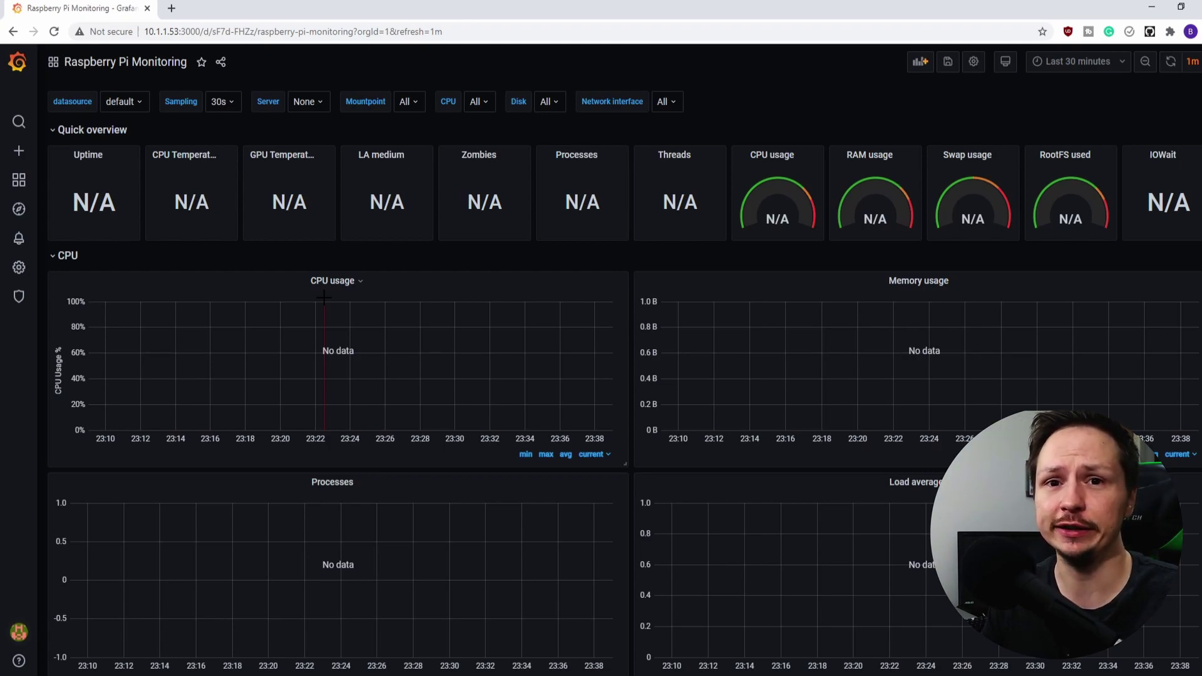
Install Telegraf with sudo apt install telegraf, then clear the terminal
{"action": "key", "text": "alt+Tab"}
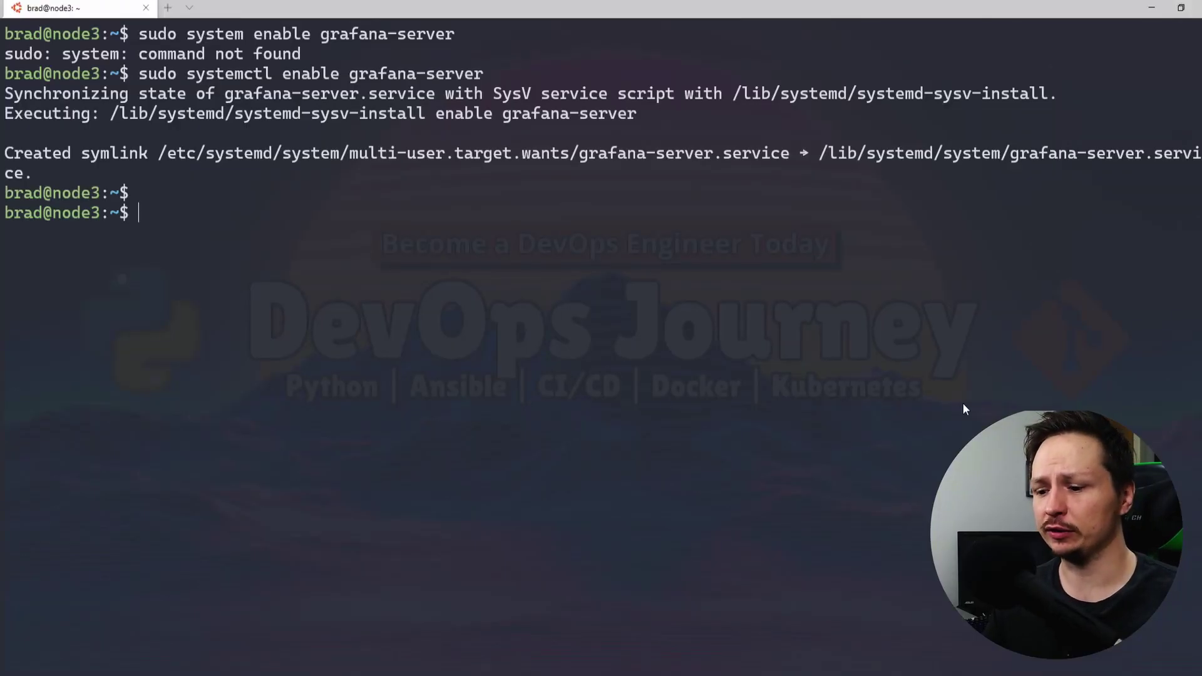
{"action": "type", "text": "sudo "}
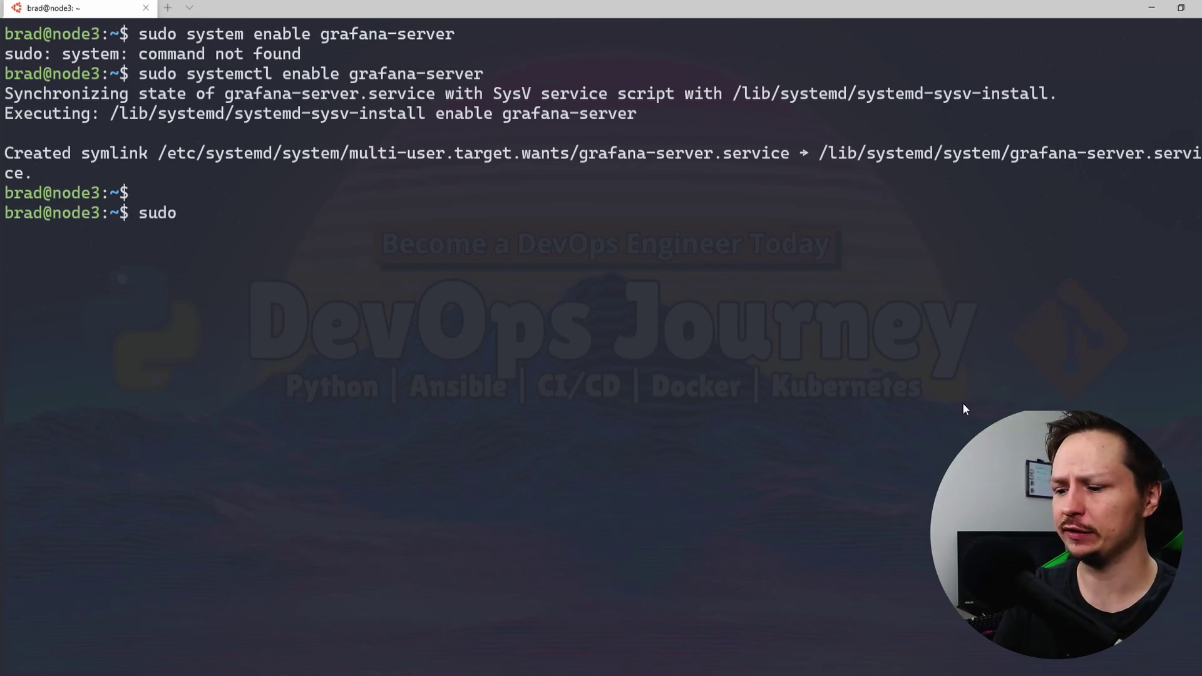
{"action": "type", "text": "apt "}
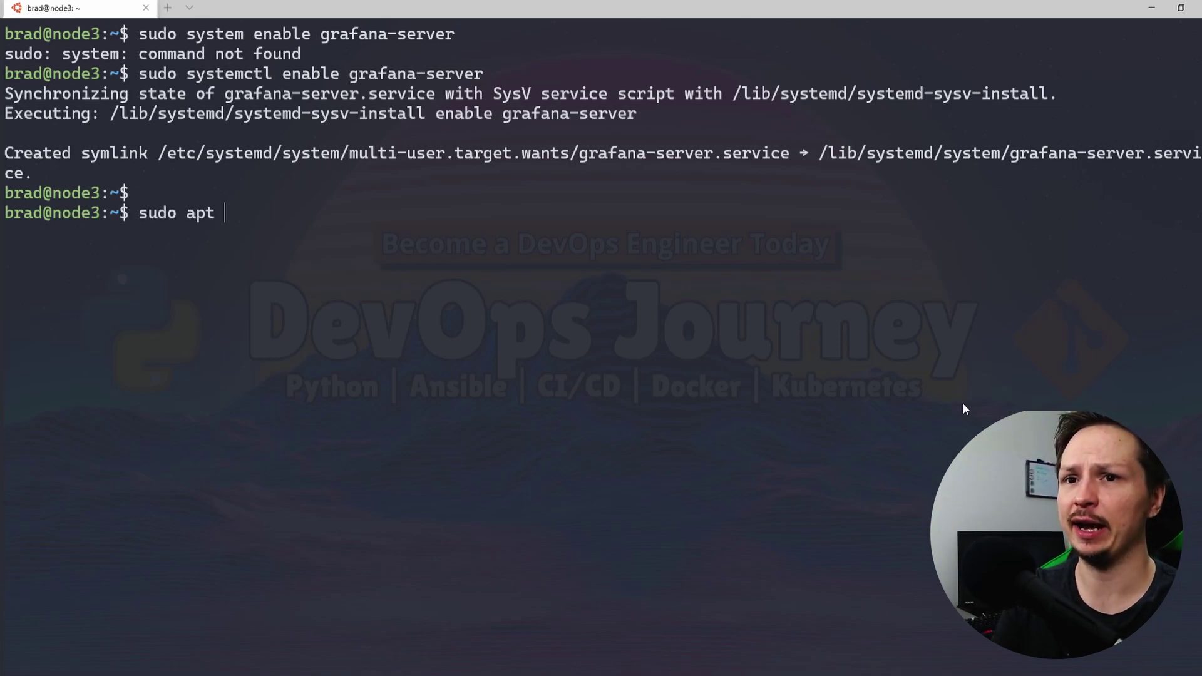
{"action": "type", "text": "install telegr"}
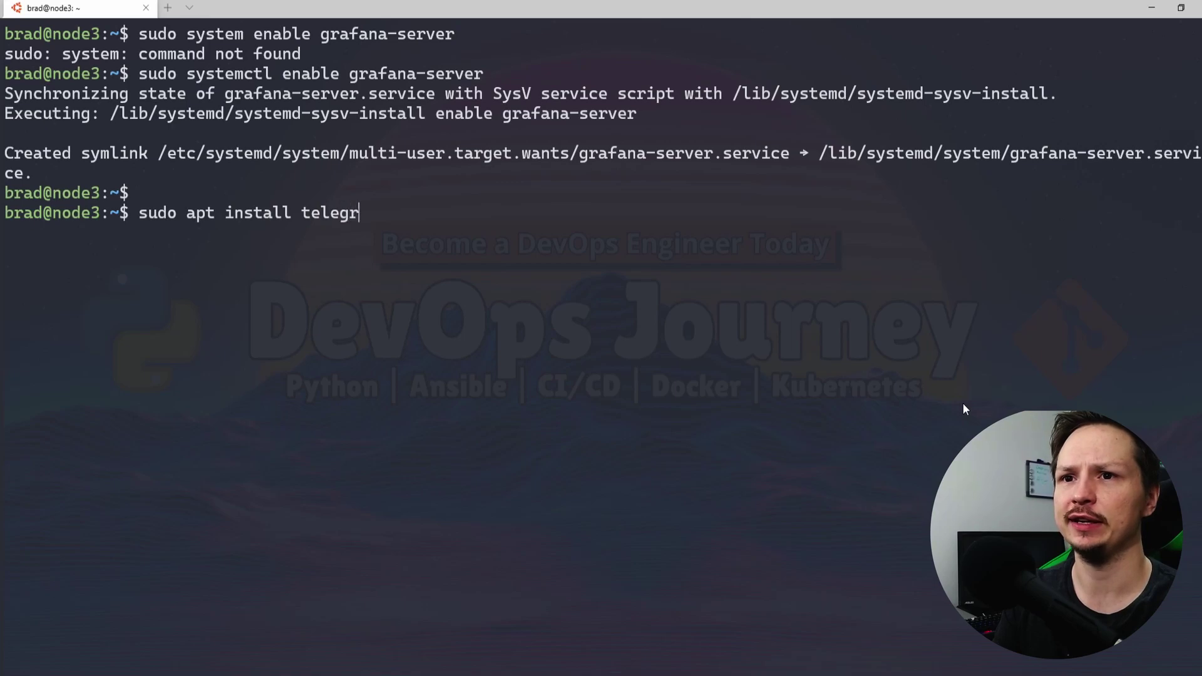
{"action": "type", "text": "af"}
{"action": "key", "text": "Return"}
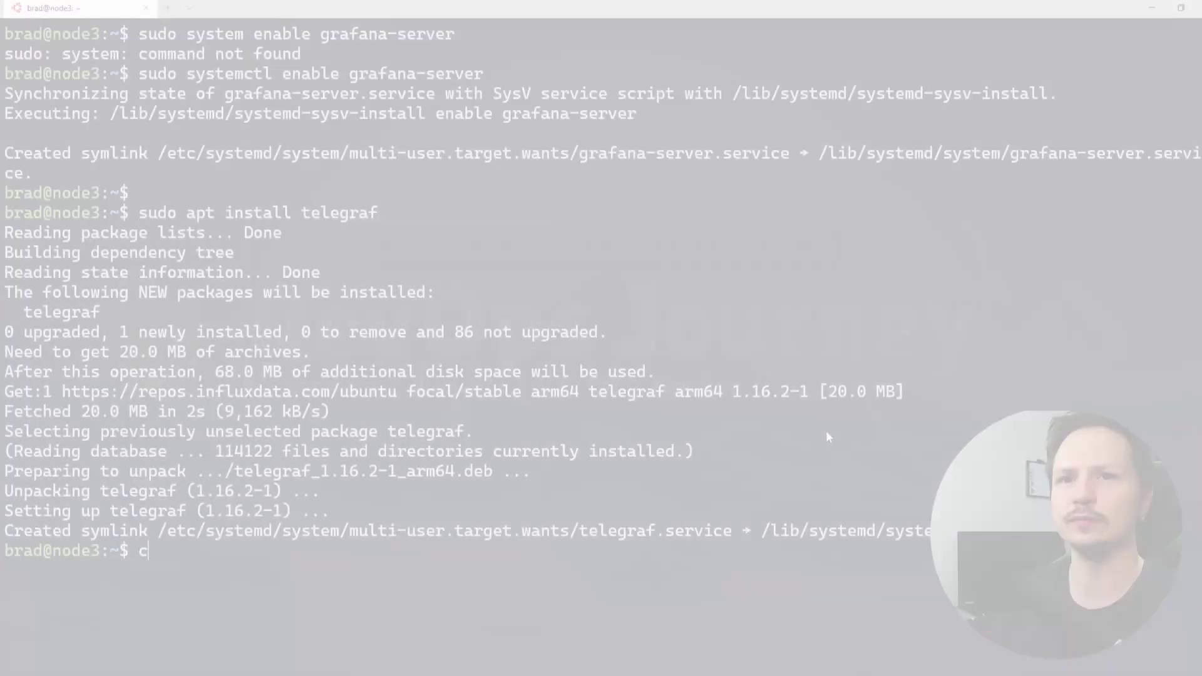
{"action": "type", "text": "c"}
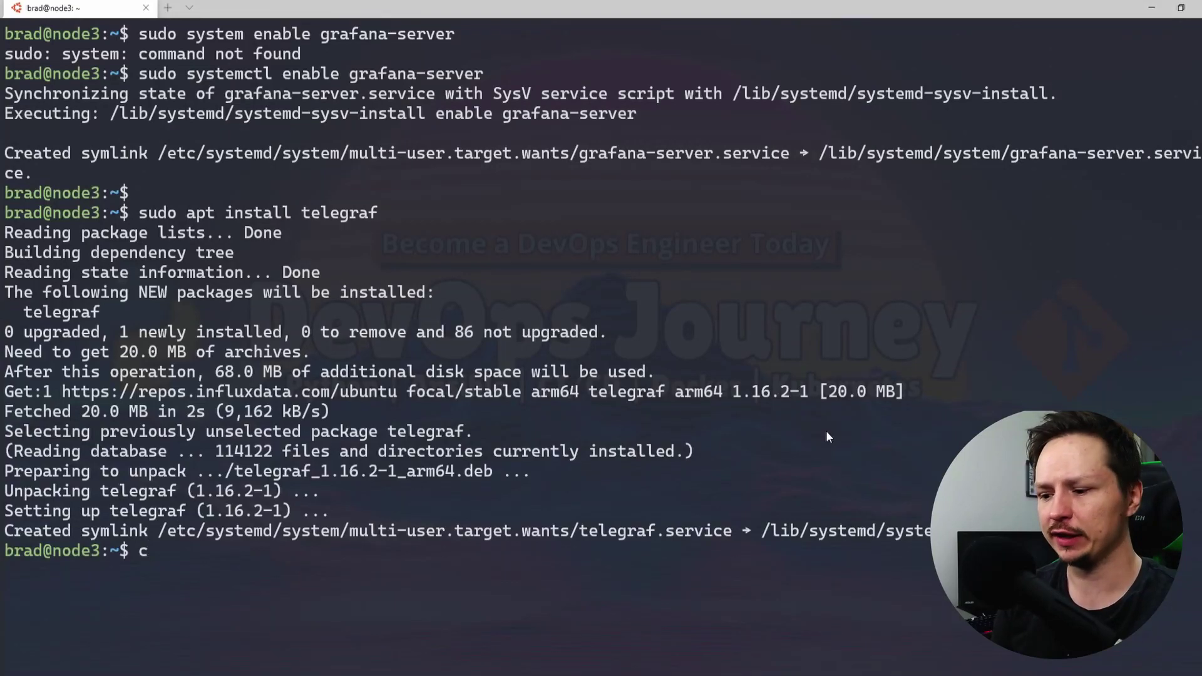
{"action": "type", "text": "lear"}
{"action": "key", "text": "Return"}
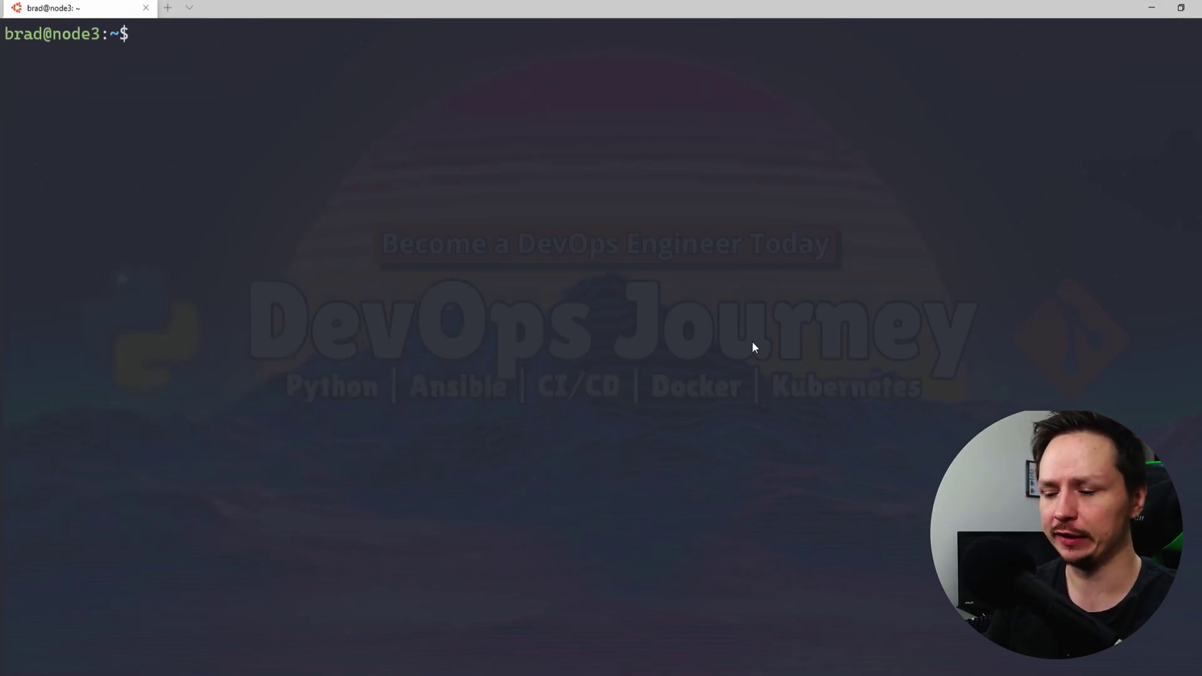
Open telegraf.conf in nano and paste the InfluxDB connection settings under [[outputs.influxdb]]
{"action": "key", "text": "ctrl+minus"}
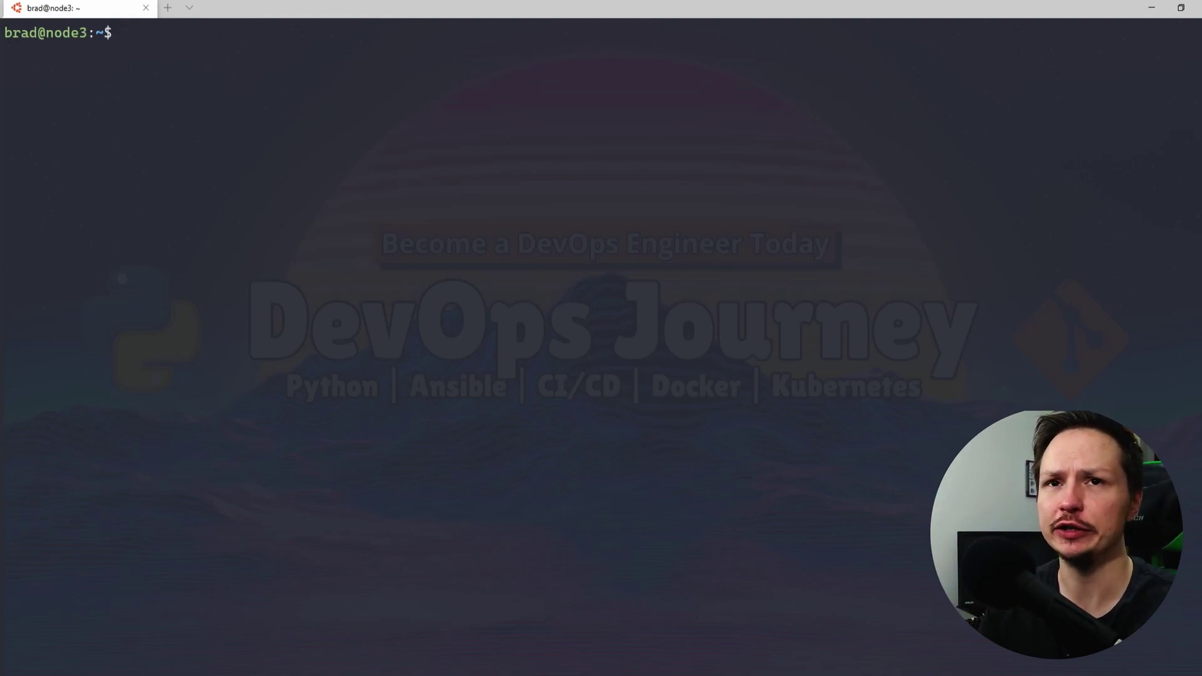
{"action": "key", "text": "Up"}
{"action": "key", "text": "Up"}
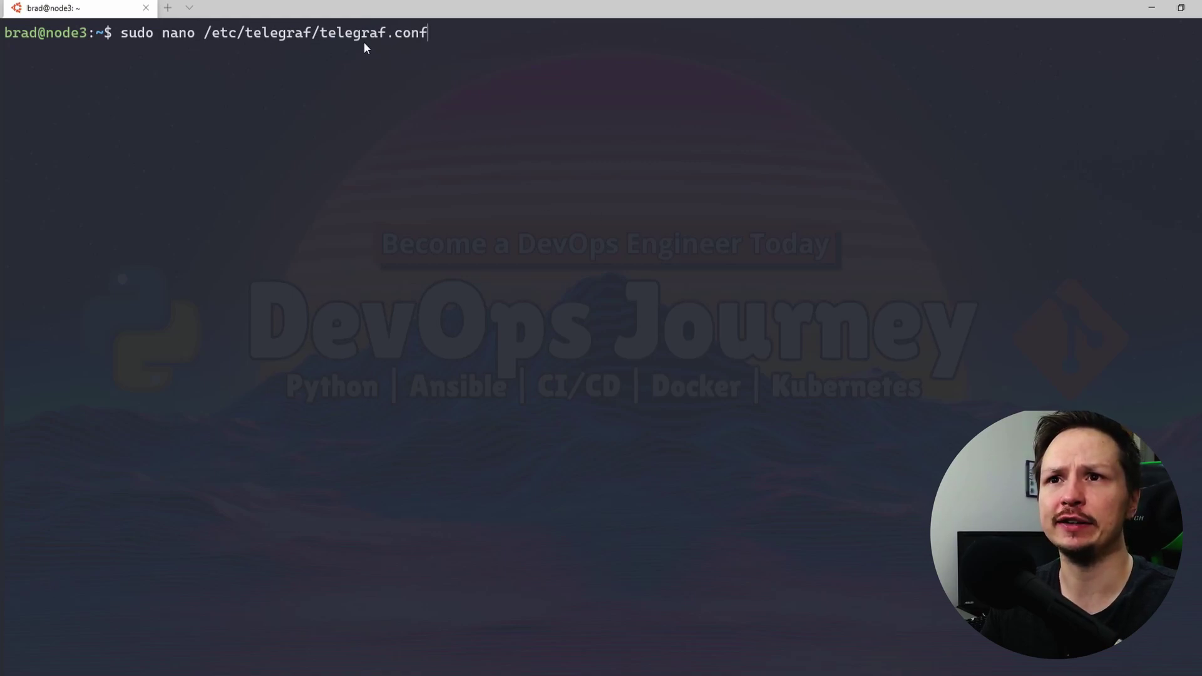
{"action": "key", "text": "Return"}
{"action": "scroll", "coordinate": [526, 70], "scroll_direction": "down", "scroll_amount": 10}
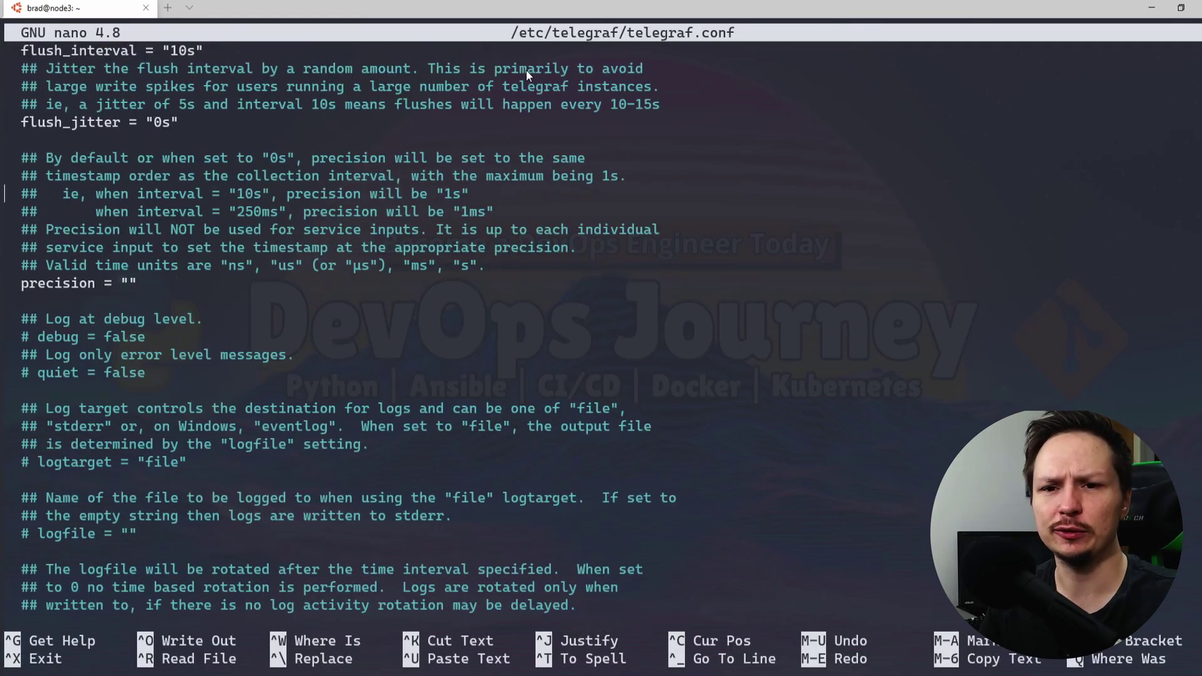
{"action": "scroll", "coordinate": [526, 74], "scroll_direction": "down", "scroll_amount": 20}
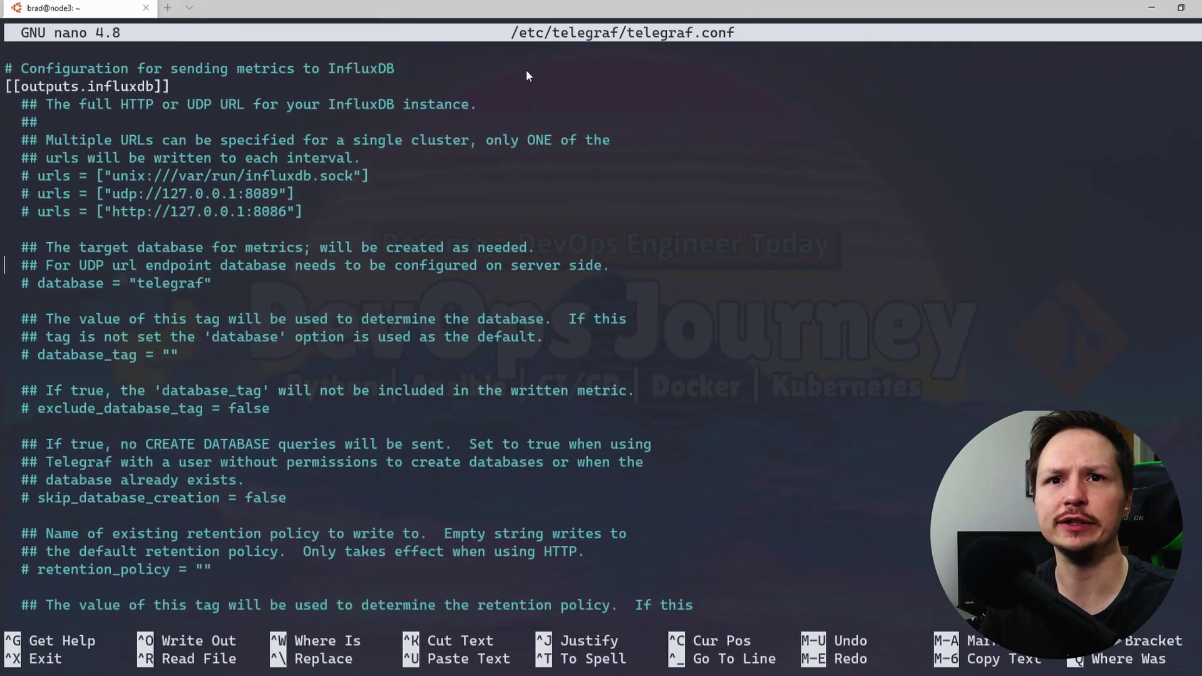
{"action": "key", "text": "Up"}
{"action": "key", "text": "Return"}
{"action": "key", "text": "Return"}
{"action": "key", "text": "Return"}
{"action": "key", "text": "Return"}
{"action": "key", "text": "Return"}
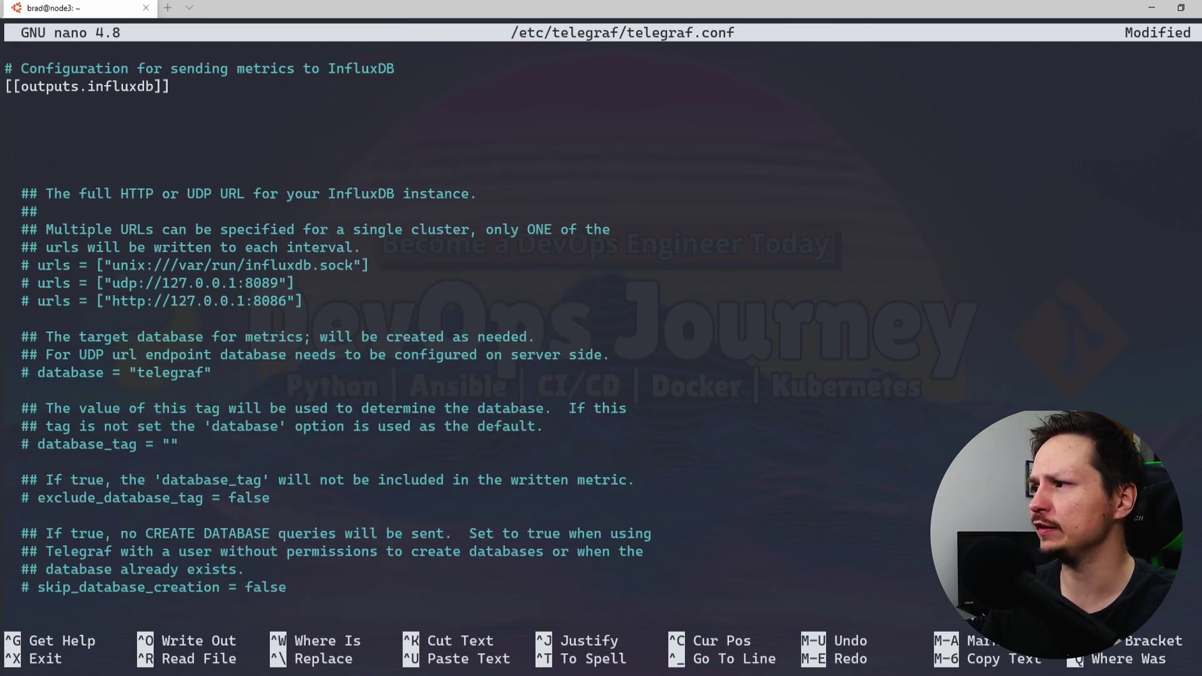
{"action": "right_click", "coordinate": [266, 125]}
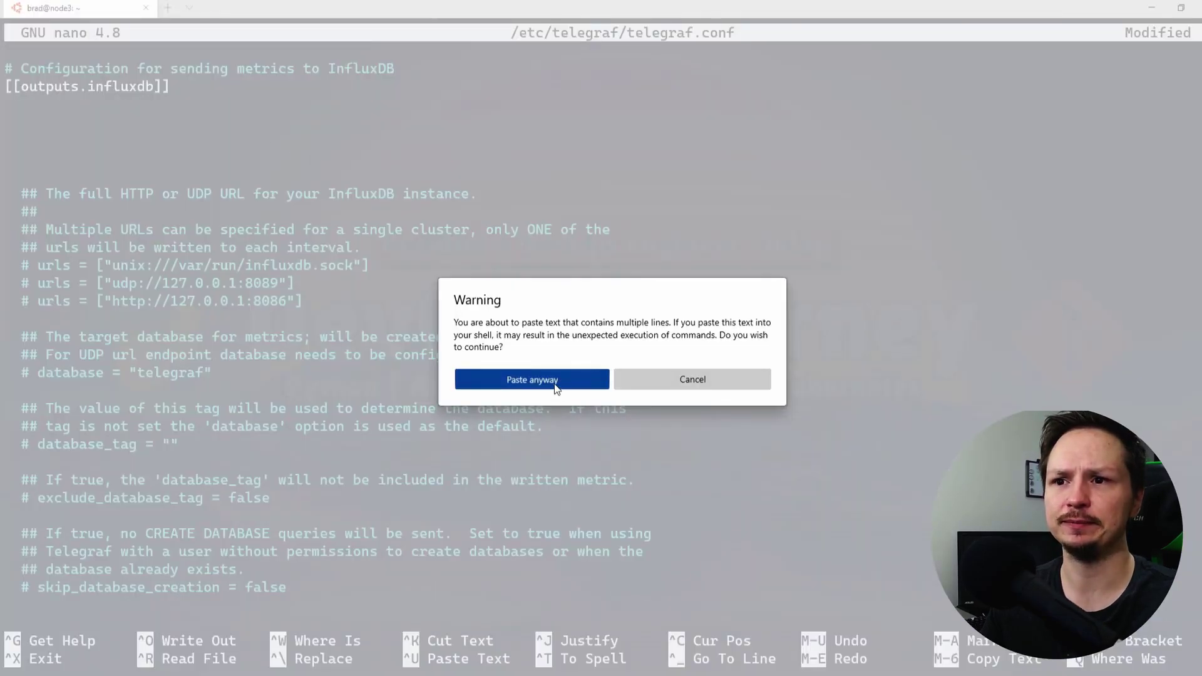
{"action": "left_click", "coordinate": [526, 379]}
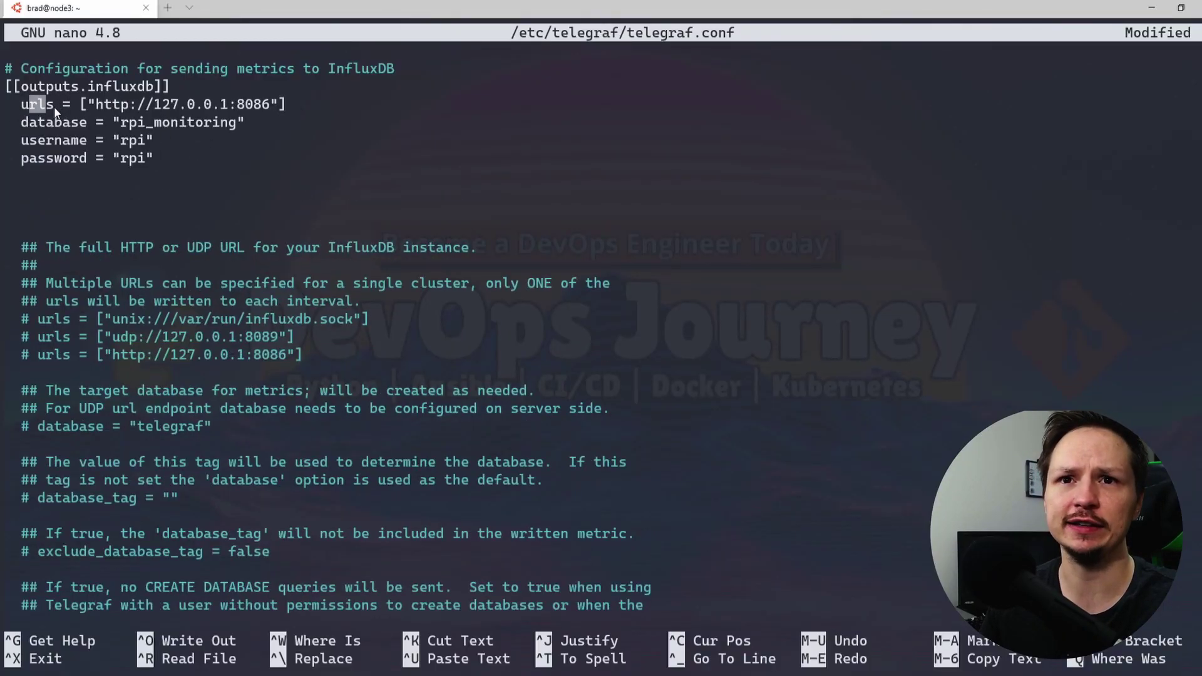
Highlight the pasted urls 127.0.0.1:8086, rpi_monitoring database and username lines for review
{"action": "left_click_drag", "start_coordinate": [54, 107], "coordinate": [193, 114]}
{"action": "left_click", "coordinate": [233, 123]}
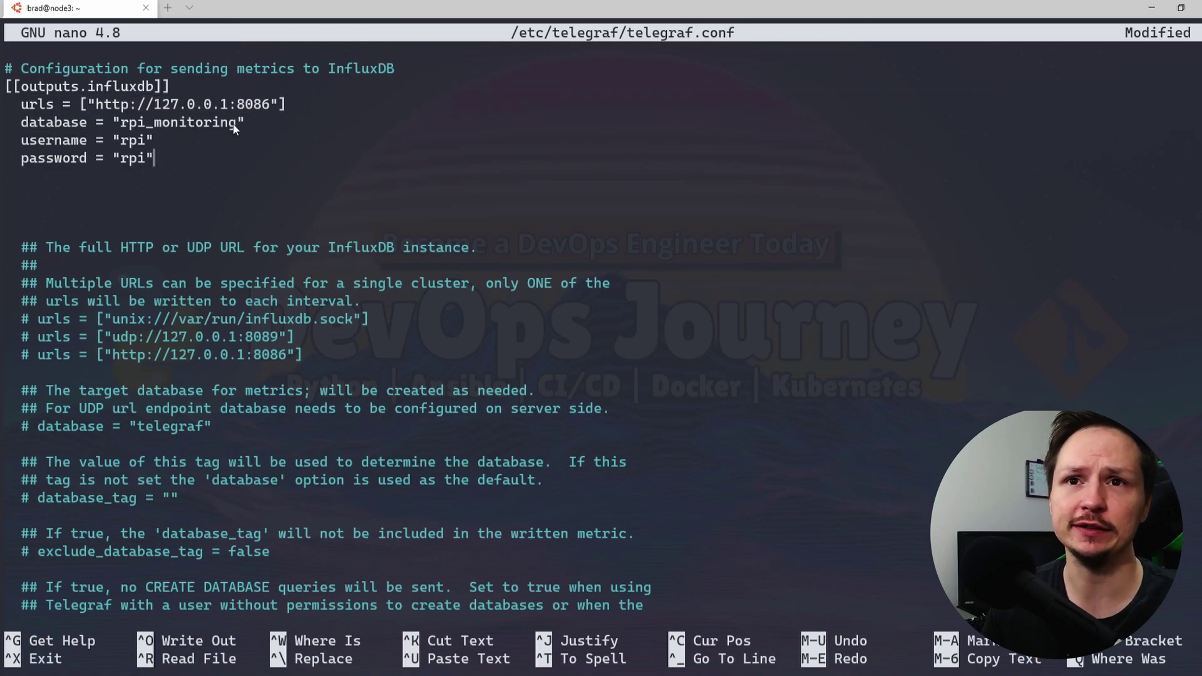
{"action": "left_click_drag", "start_coordinate": [103, 108], "coordinate": [153, 106]}
{"action": "left_click", "coordinate": [229, 114]}
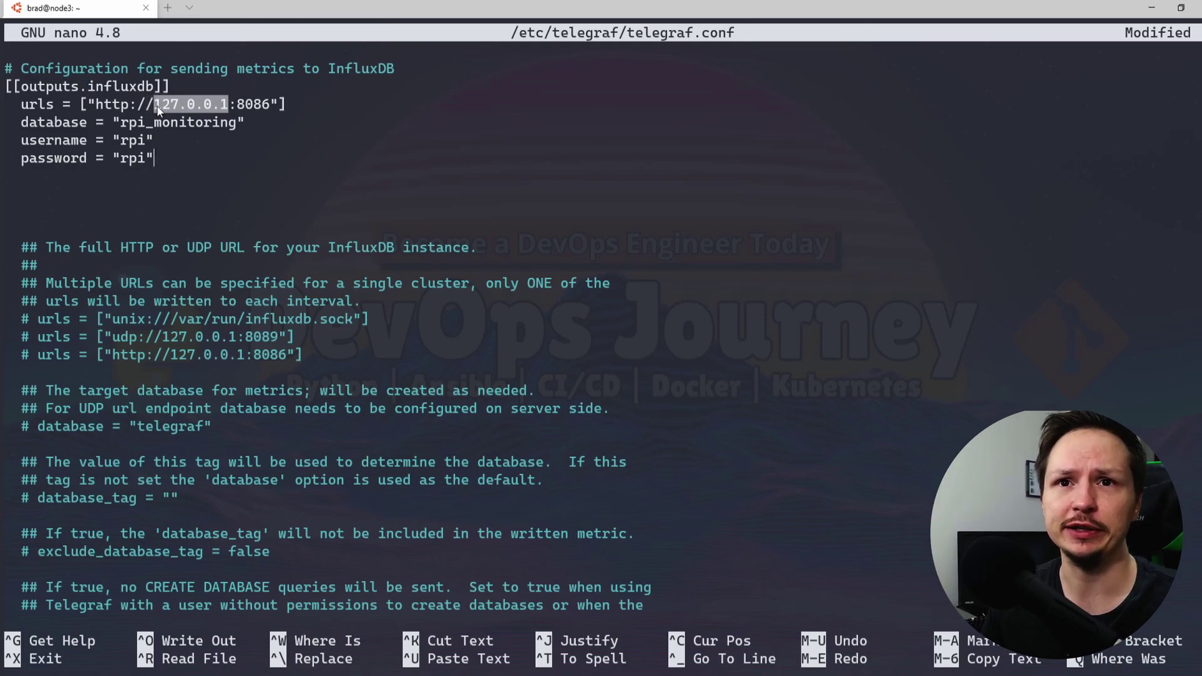
{"action": "left_click", "coordinate": [25, 124]}
{"action": "left_click_drag", "start_coordinate": [25, 122], "coordinate": [262, 126]}
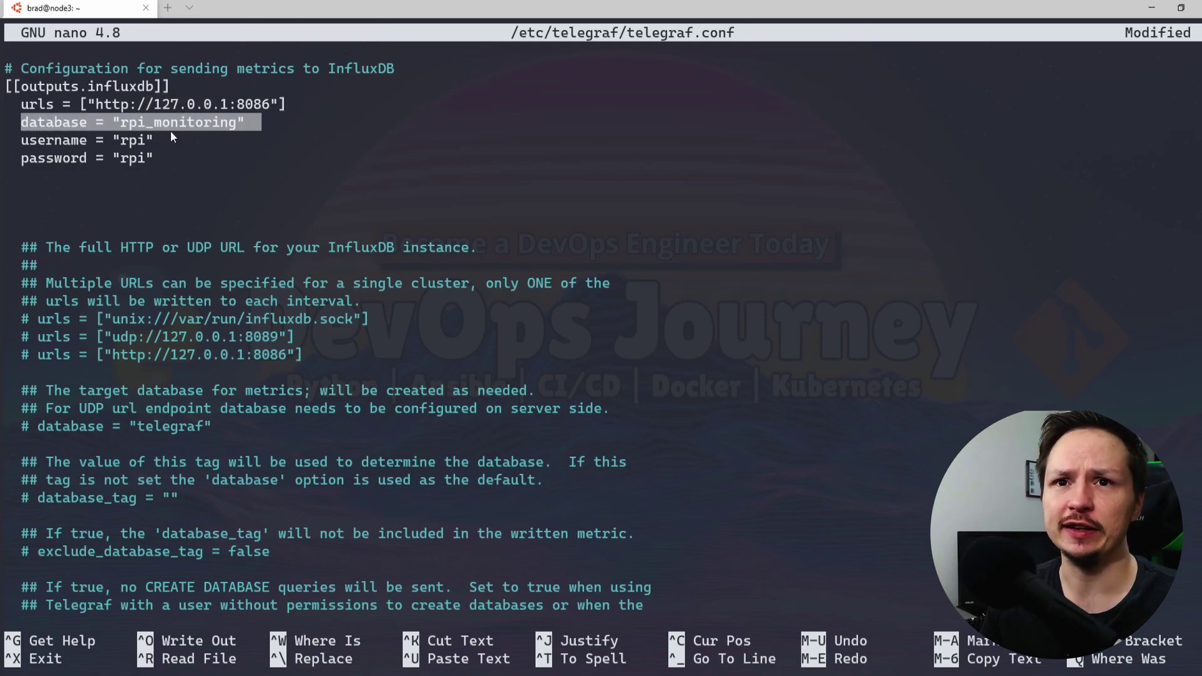
{"action": "left_click_drag", "start_coordinate": [115, 142], "coordinate": [39, 142]}
Save telegraf.conf and exit nano back to the shell
{"action": "key", "text": "ctrl+o"}
{"action": "key", "text": "Return"}
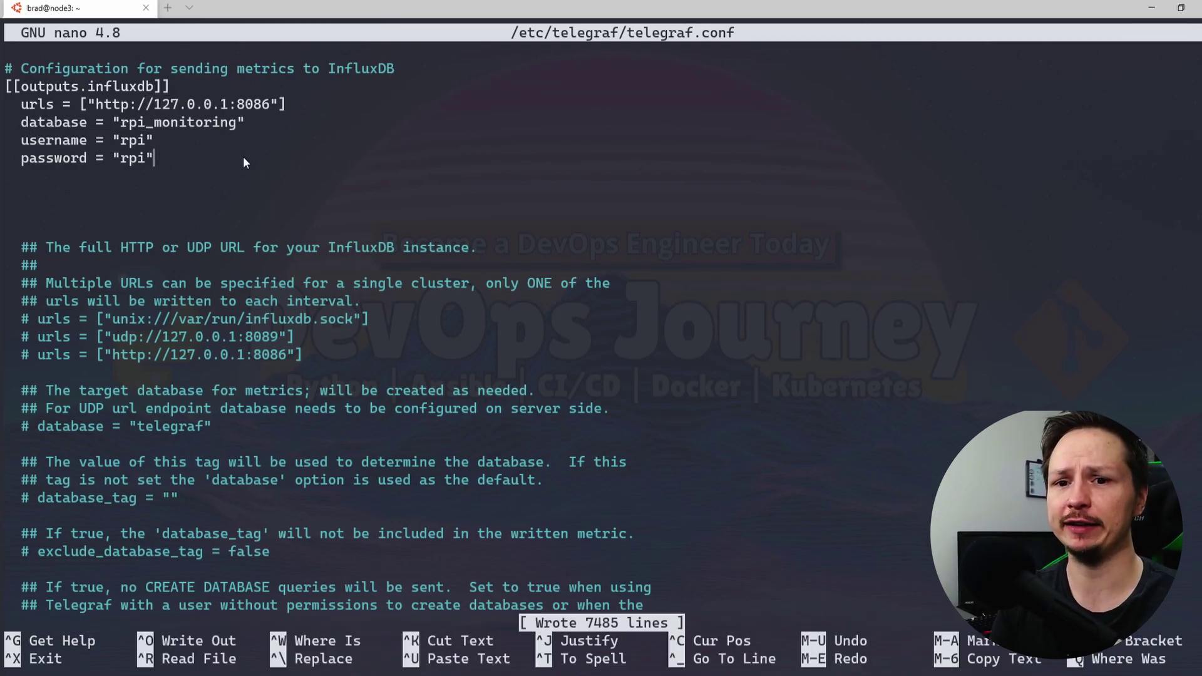
{"action": "key", "text": "ctrl+x"}
{"action": "key", "text": "Return"}
{"action": "key", "text": "Return"}
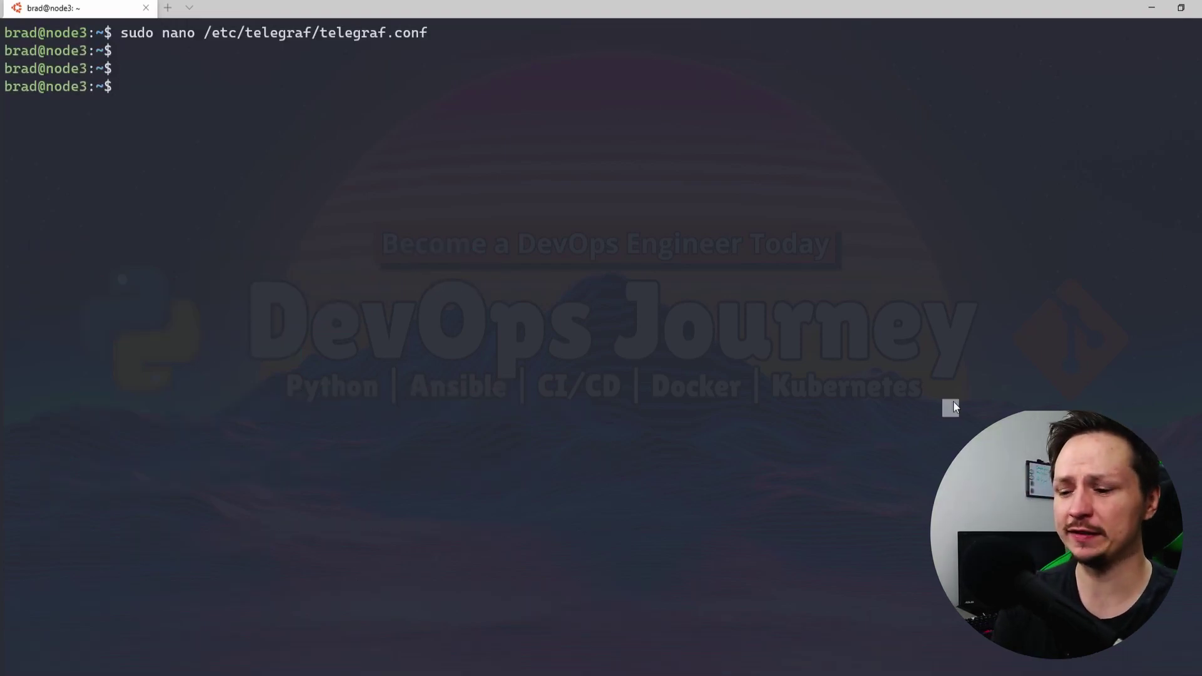
Restart the Telegraf service with sudo systemctl restart telegraf
{"action": "type", "text": "sudo systemctr"}
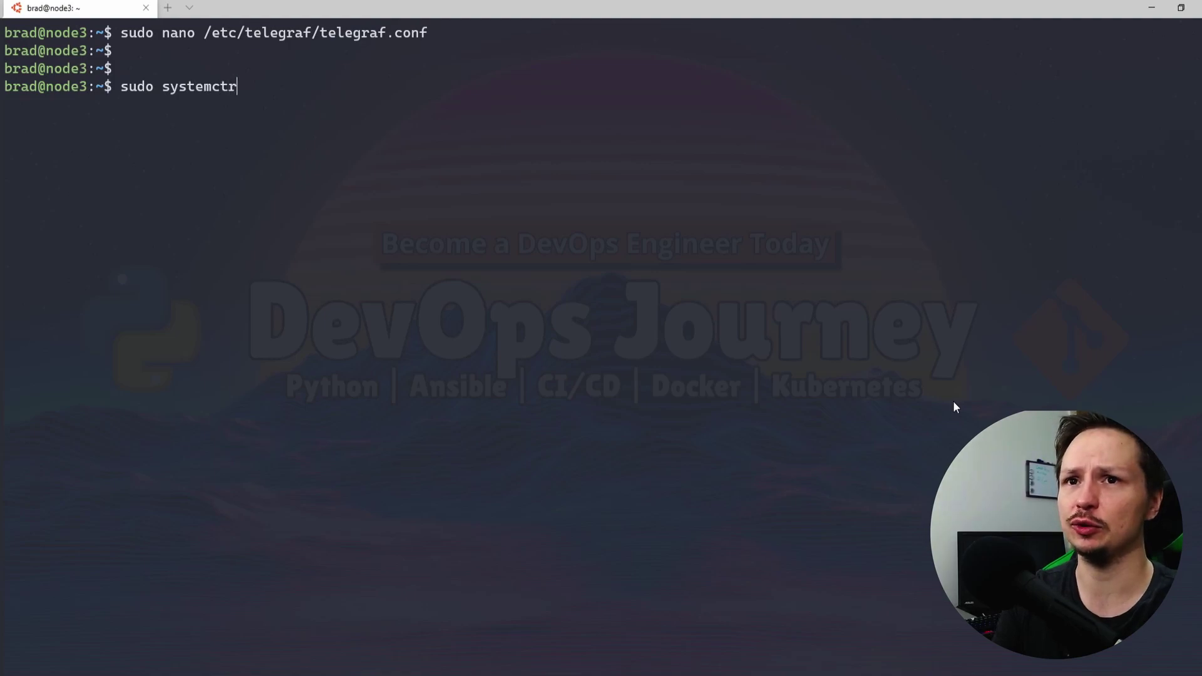
{"action": "type", "text": "l"}
{"action": "key", "text": "BackSpace"}
{"action": "key", "text": "BackSpace"}
{"action": "key", "text": "BackSpace"}
{"action": "type", "text": "l"}
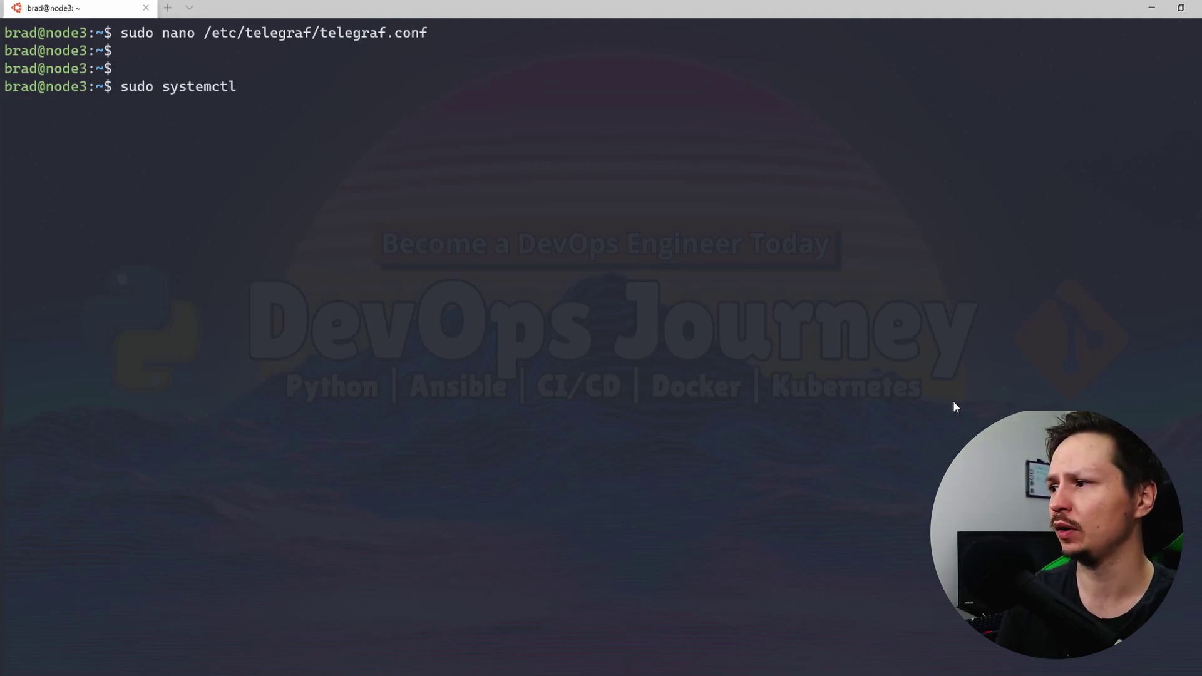
{"action": "type", "text": " restart telegra"}
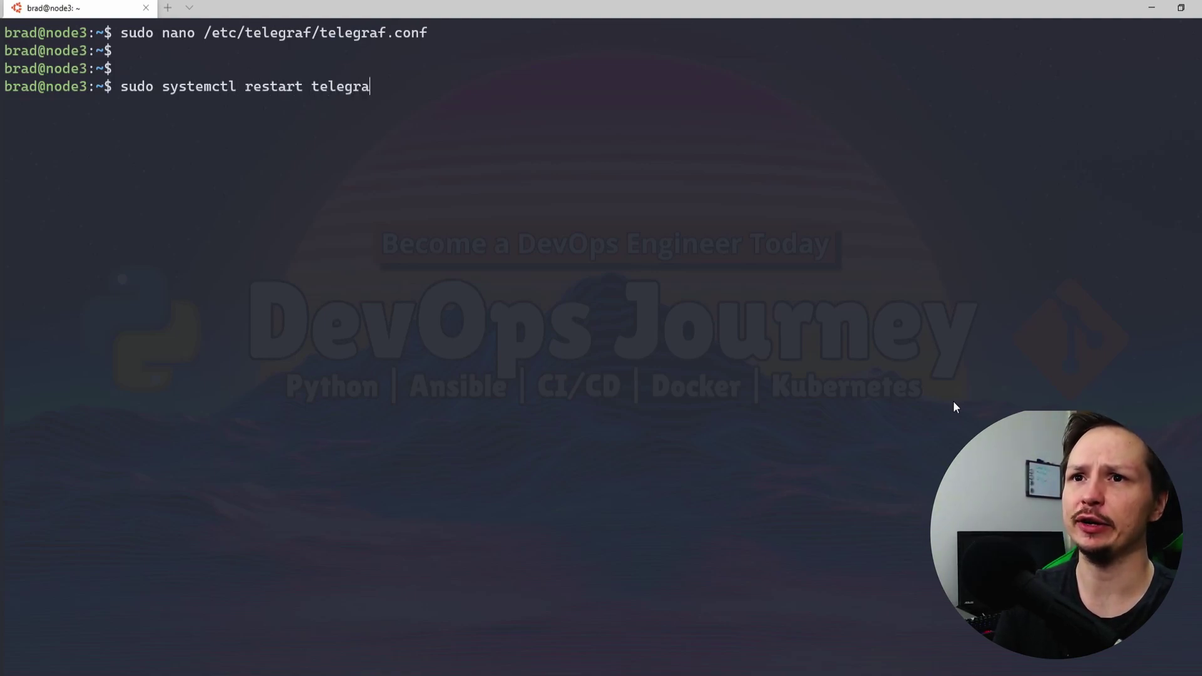
{"action": "type", "text": "f"}
{"action": "key", "text": "Return"}
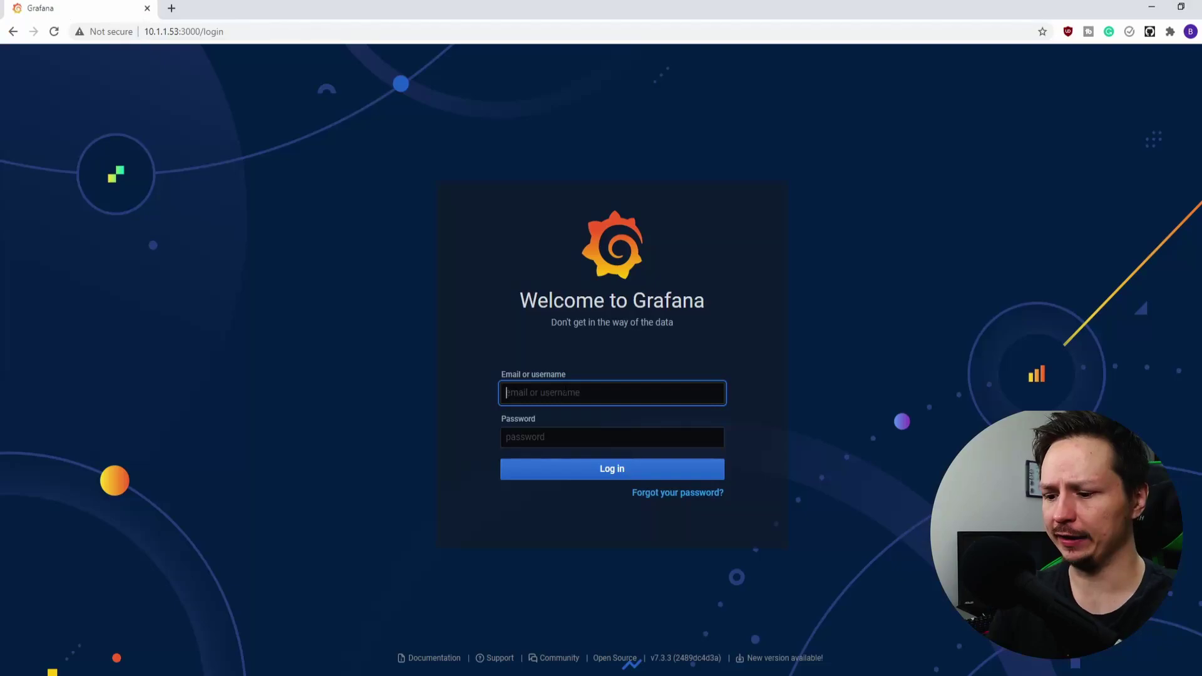
Enter the admin credentials on the Grafana login page and log in
{"action": "type", "text": "admi"}
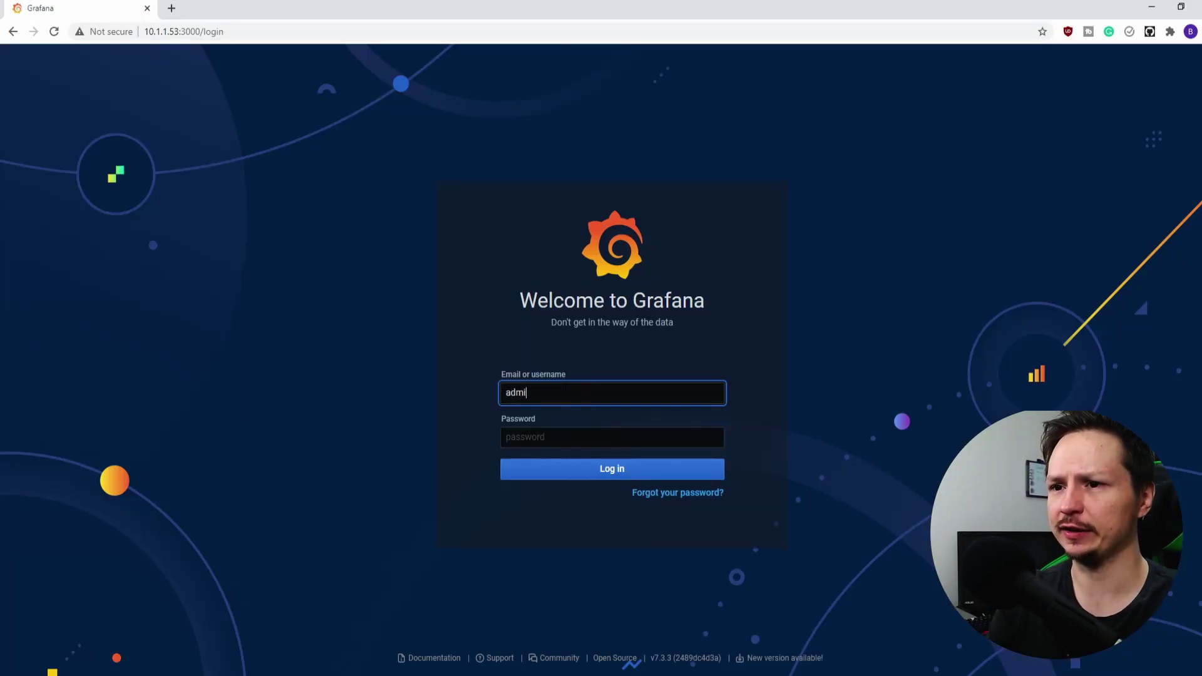
{"action": "type", "text": "n"}
{"action": "key", "text": "Tab"}
{"action": "type", "text": "admin"}
{"action": "left_click", "coordinate": [648, 467]}
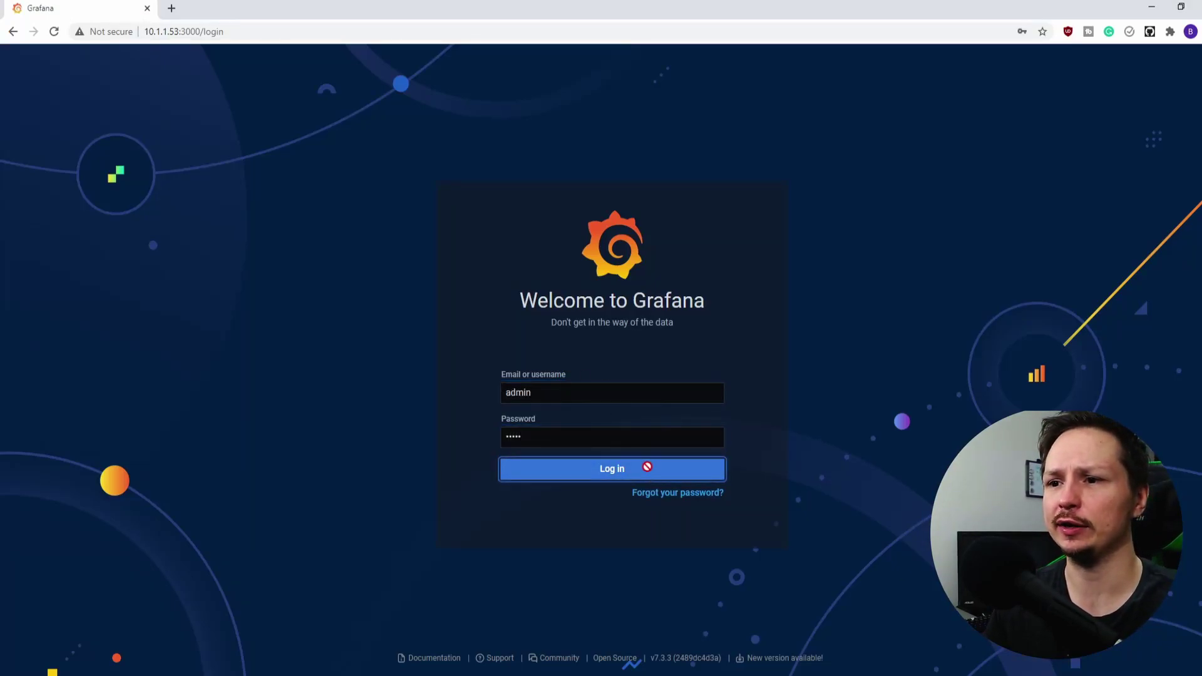
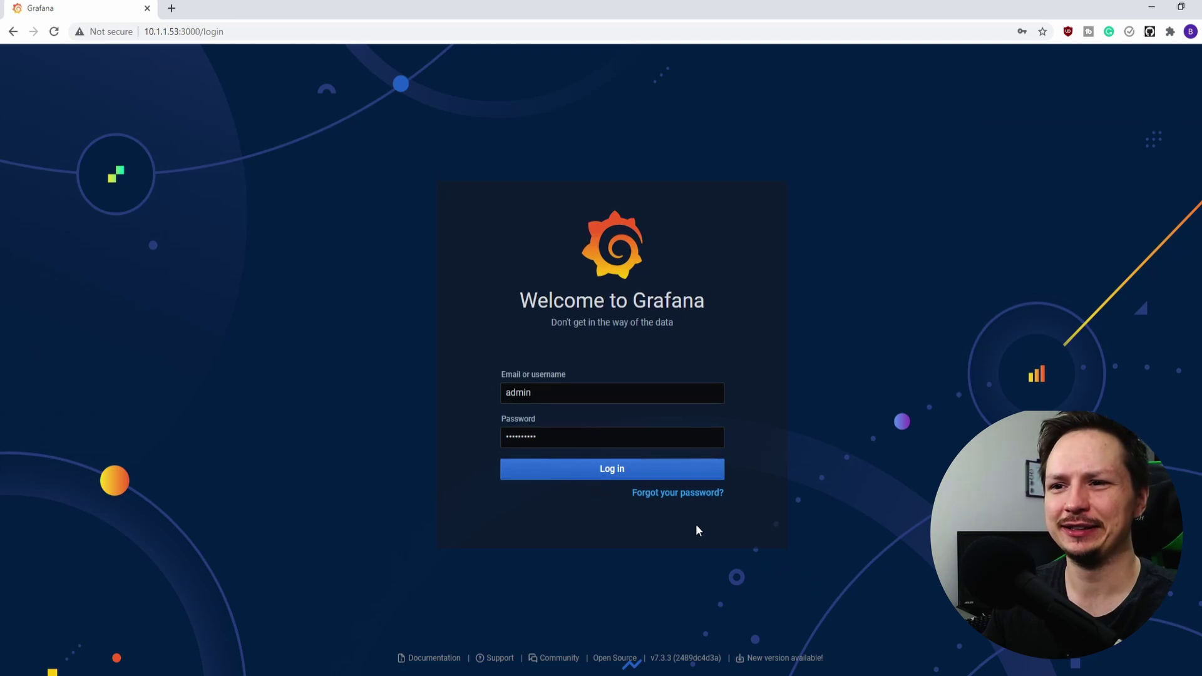
Log in with the entered credentials to load the node3 Raspberry Pi Monitoring dashboard
{"action": "left_click", "coordinate": [601, 471]}
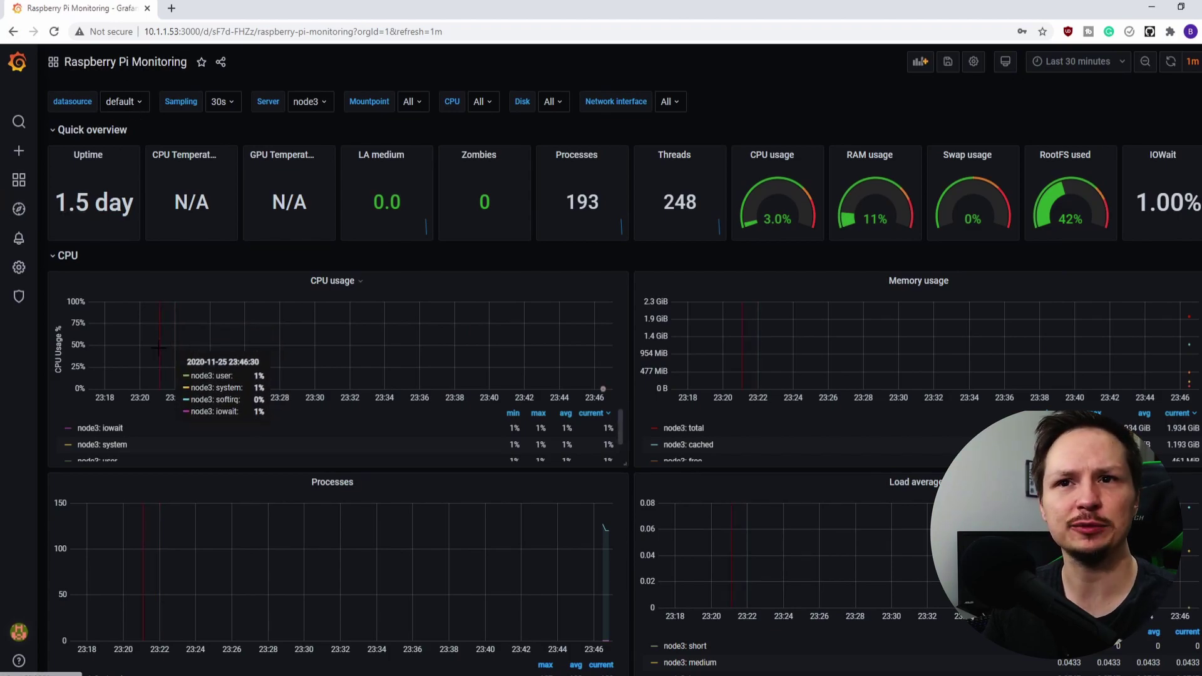
{"action": "scroll", "coordinate": [146, 341], "scroll_direction": "down", "scroll_amount": 15}
{"action": "scroll", "coordinate": [146, 341], "scroll_direction": "up", "scroll_amount": 15}
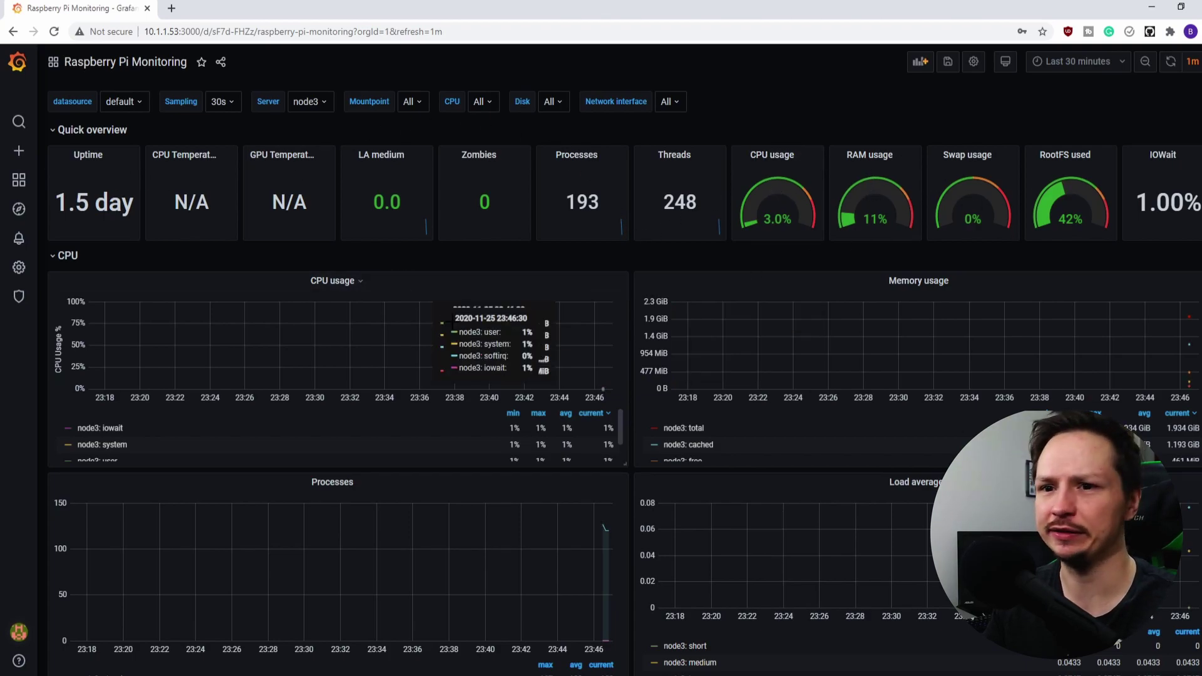
{"action": "scroll", "coordinate": [439, 313], "scroll_direction": "down", "scroll_amount": 5}
{"action": "scroll", "coordinate": [306, 332], "scroll_direction": "down", "scroll_amount": 6}
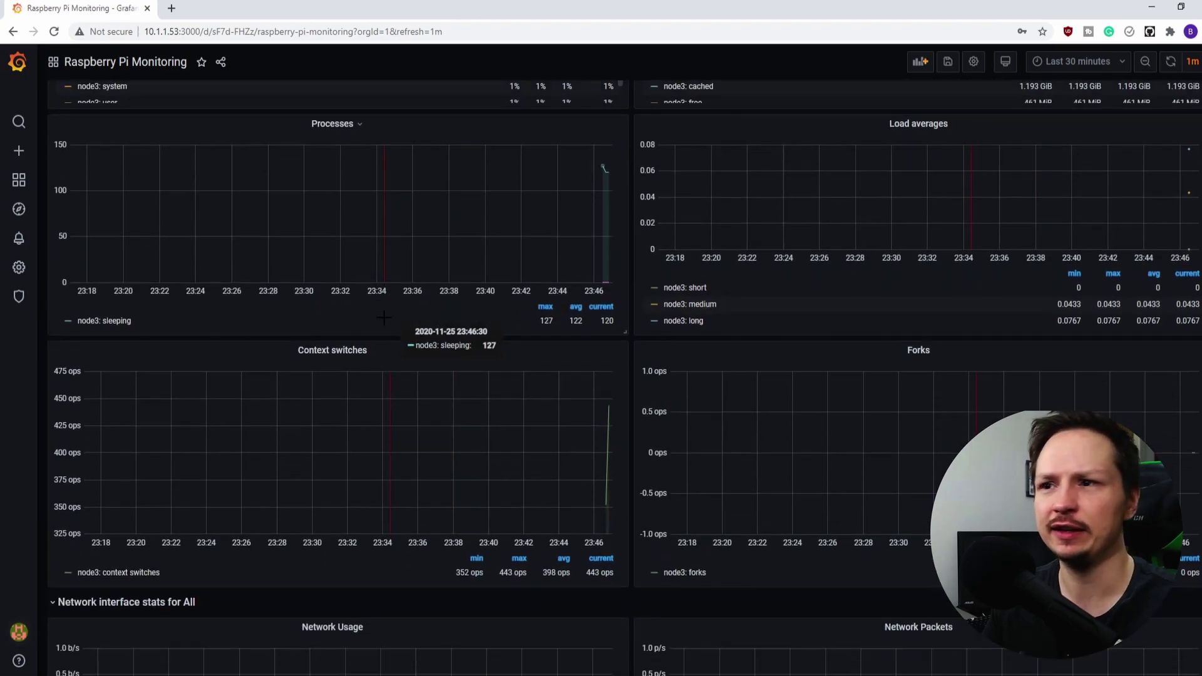
{"action": "scroll", "coordinate": [463, 344], "scroll_direction": "up", "scroll_amount": 5}
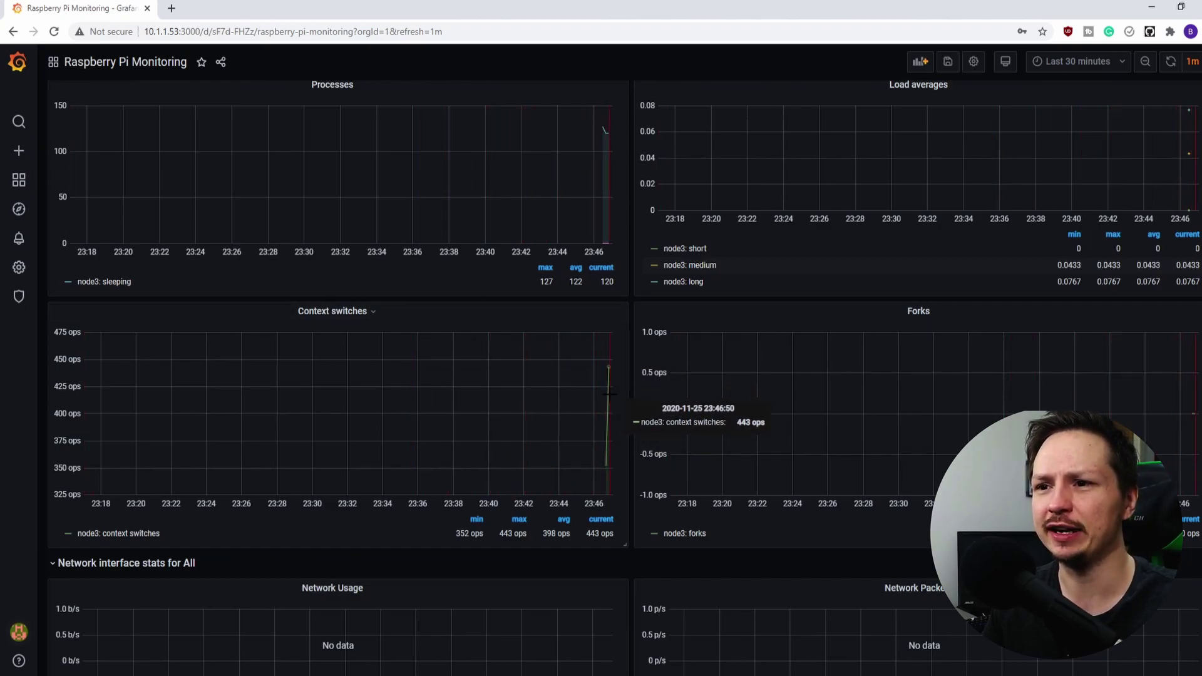
{"action": "scroll", "coordinate": [614, 407], "scroll_direction": "up", "scroll_amount": 5}
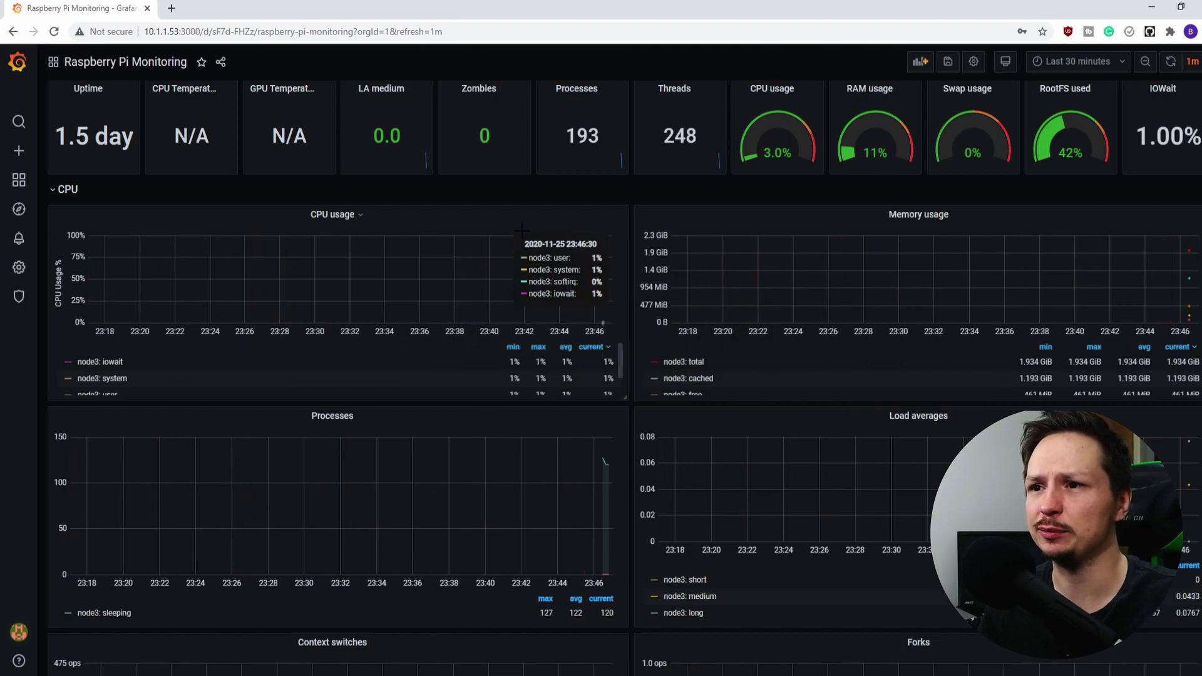
{"action": "scroll", "coordinate": [343, 441], "scroll_direction": "down", "scroll_amount": 1}
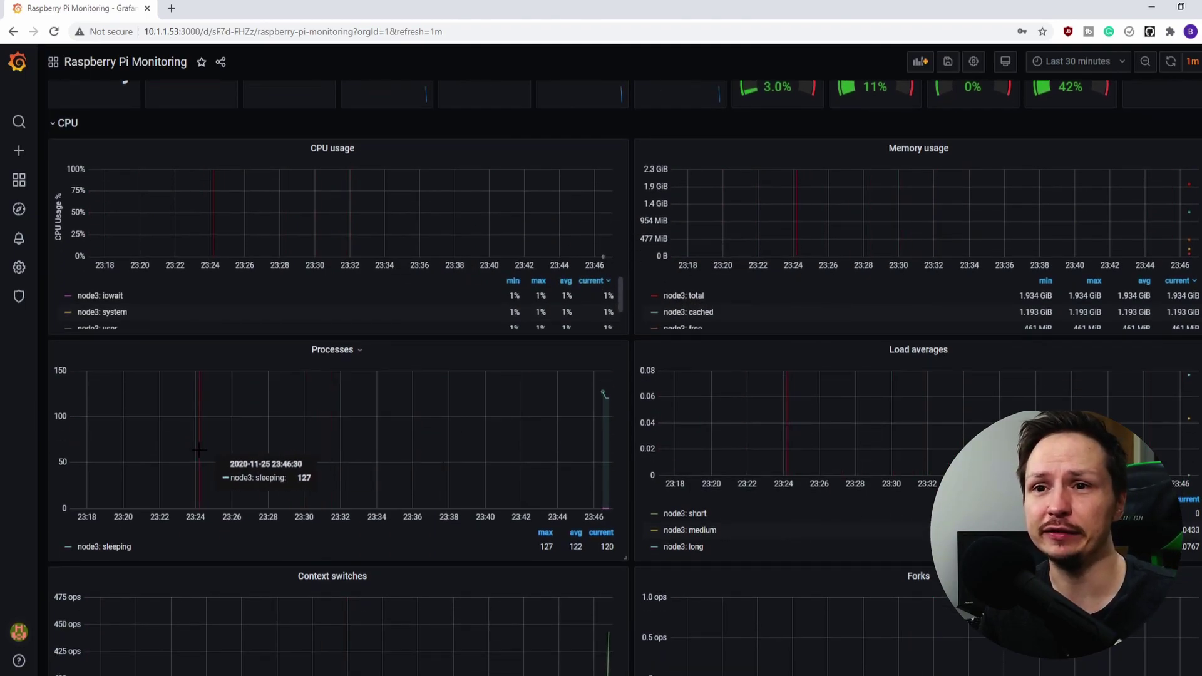
{"action": "scroll", "coordinate": [316, 461], "scroll_direction": "down", "scroll_amount": 4}
{"action": "scroll", "coordinate": [316, 461], "scroll_direction": "down", "scroll_amount": 10}
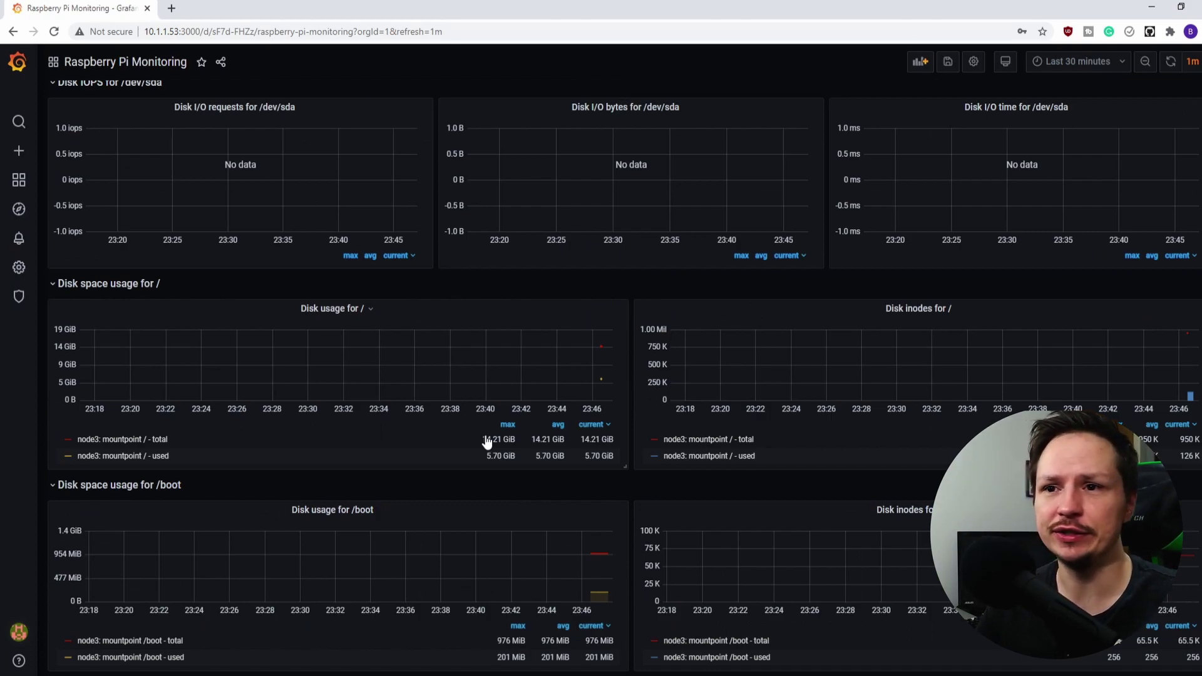
{"action": "scroll", "coordinate": [631, 451], "scroll_direction": "up", "scroll_amount": 15}
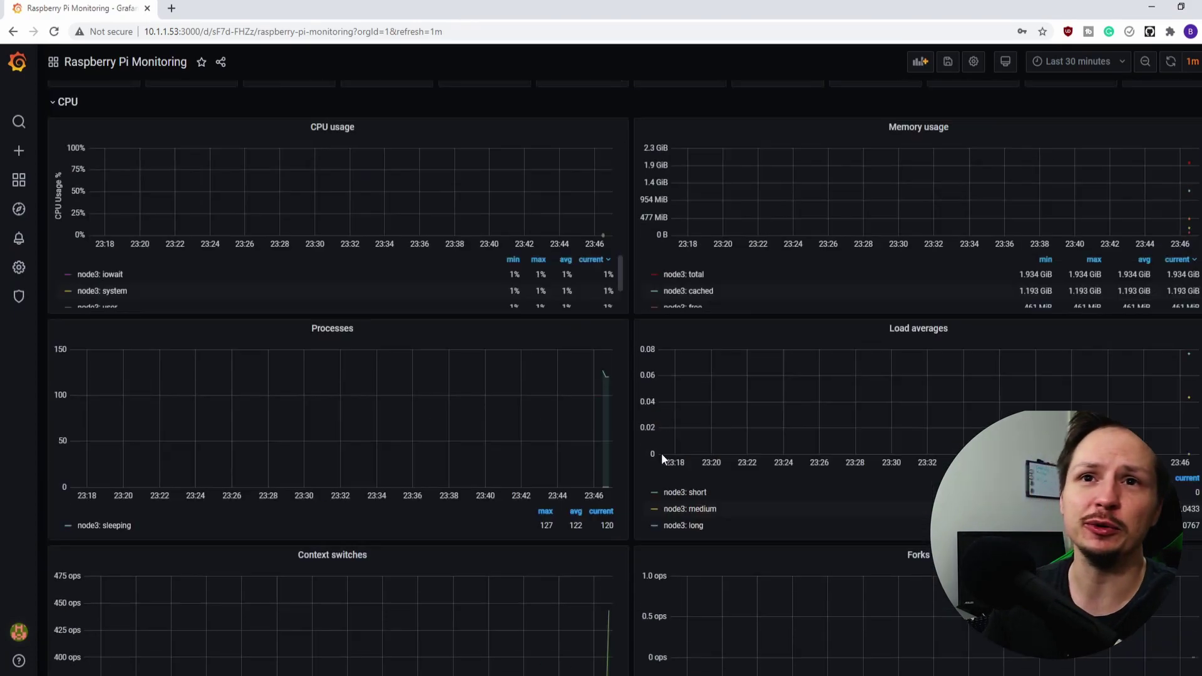